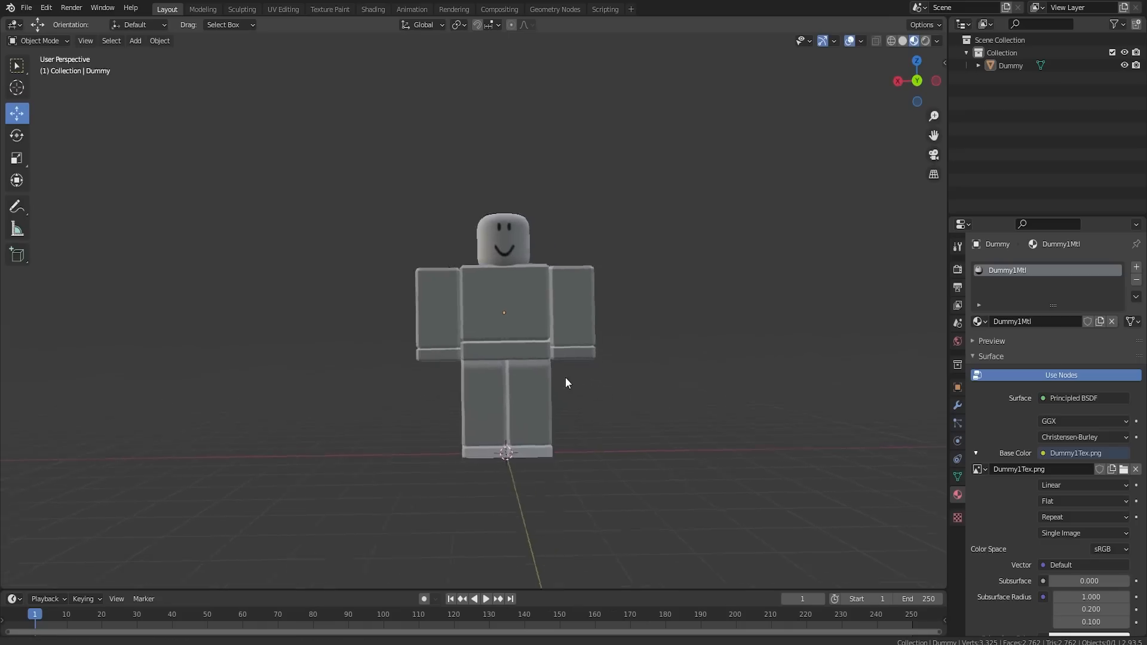
- Examine the dummy model and the headphones reference drawing in the Photos window, and close the drawing
{"action": "scroll", "coordinate": [539, 342], "scroll_direction": "up", "scroll_amount": 3}
{"action": "middle_click_drag", "start_coordinate": [672, 305], "coordinate": [623, 295]}
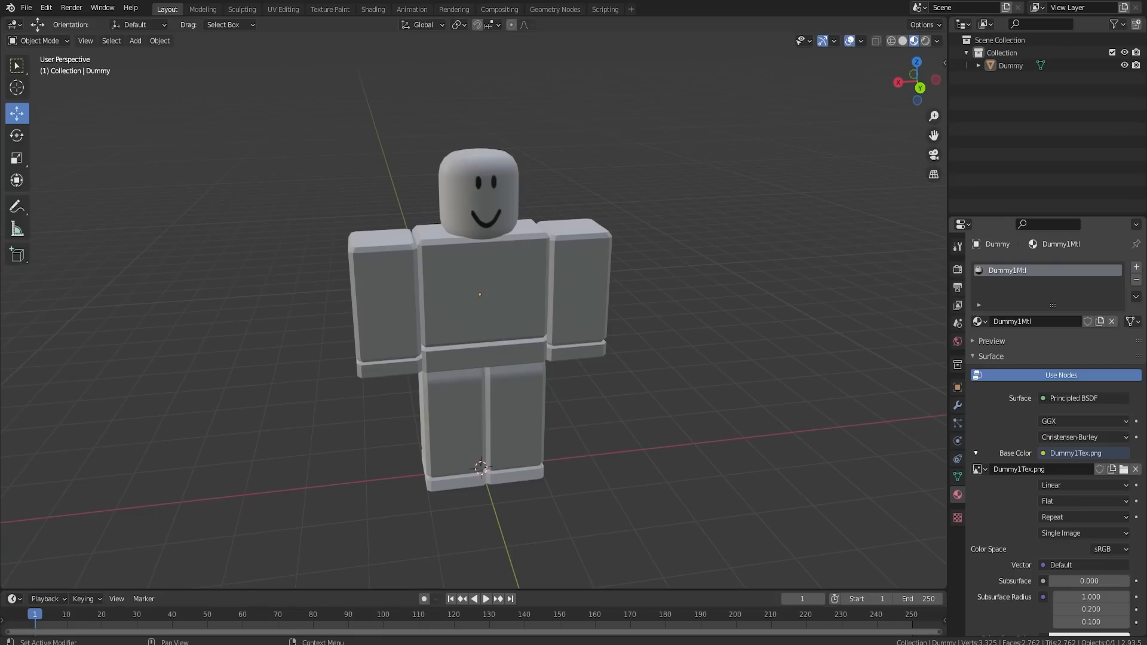
{"action": "left_click_drag", "start_coordinate": [1146, 27], "coordinate": [500, 43]}
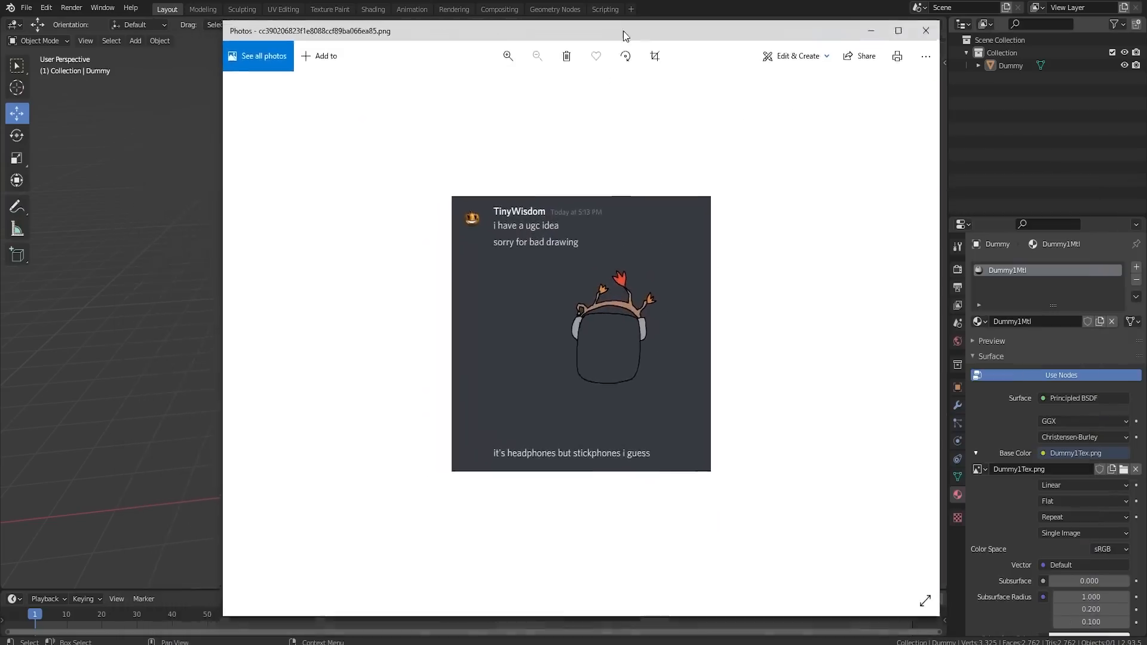
{"action": "left_click_drag", "start_coordinate": [624, 35], "coordinate": [634, 27]}
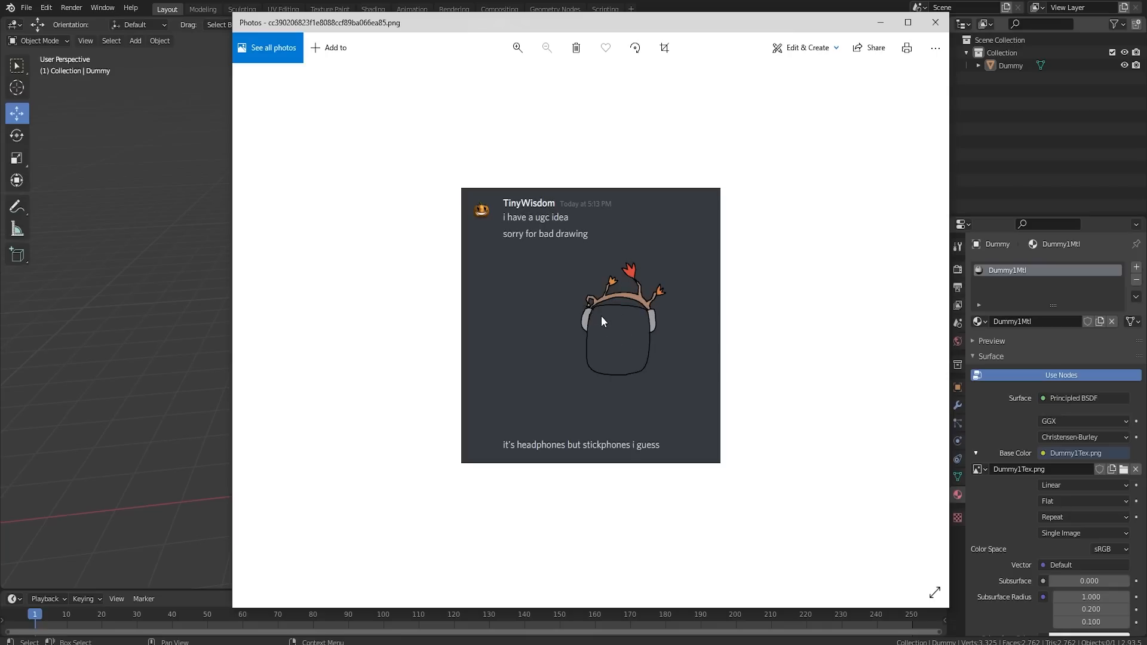
{"action": "key", "text": "alt+F4"}
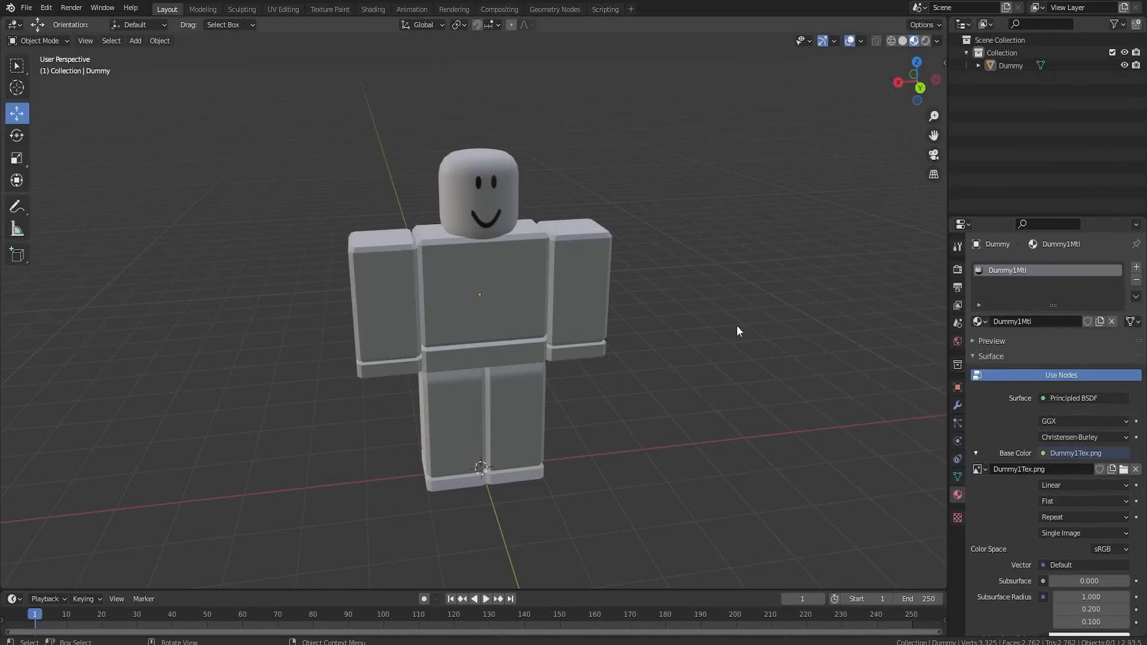
- Add a cylinder mesh and rotate it 90° so that it lies sideways across the dummy
{"action": "middle_click_drag", "start_coordinate": [635, 295], "coordinate": [502, 236]}
{"action": "key", "text": "shift+a"}
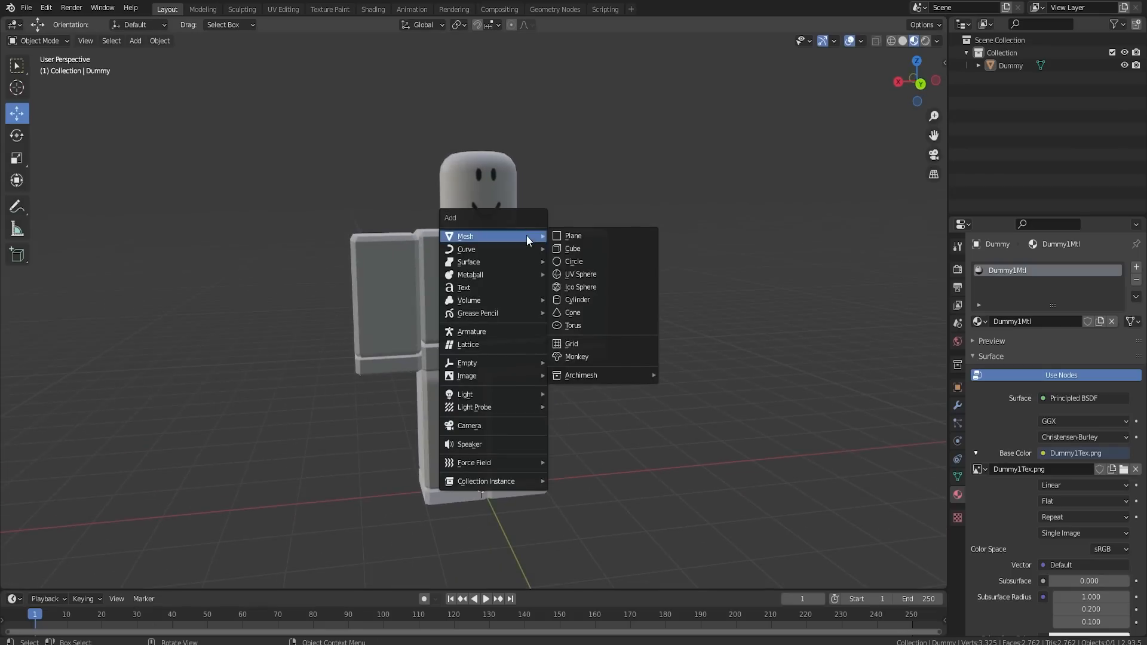
{"action": "left_click", "coordinate": [583, 300]}
{"action": "key", "text": "ctrl+KP_1"}
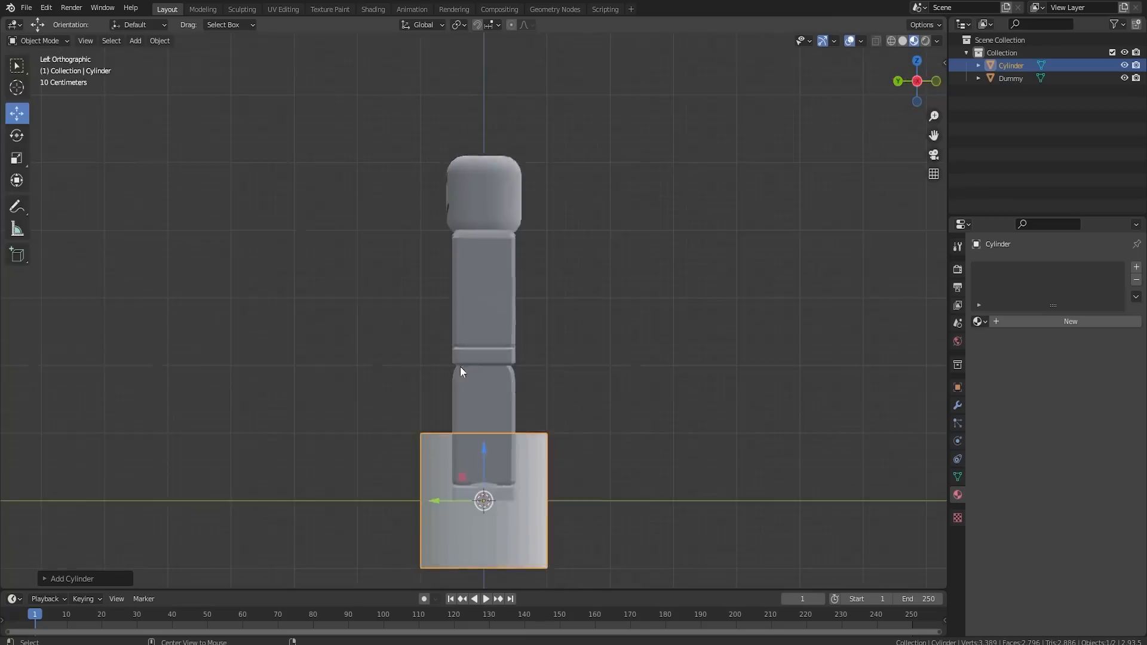
{"action": "key", "text": "r"}
{"action": "key", "text": "Return"}
{"action": "key", "text": "ctrl+KP_3"}
{"action": "key", "text": "ctrl+KP_1"}
{"action": "type", "text": "r90"}
{"action": "key", "text": "Return"}
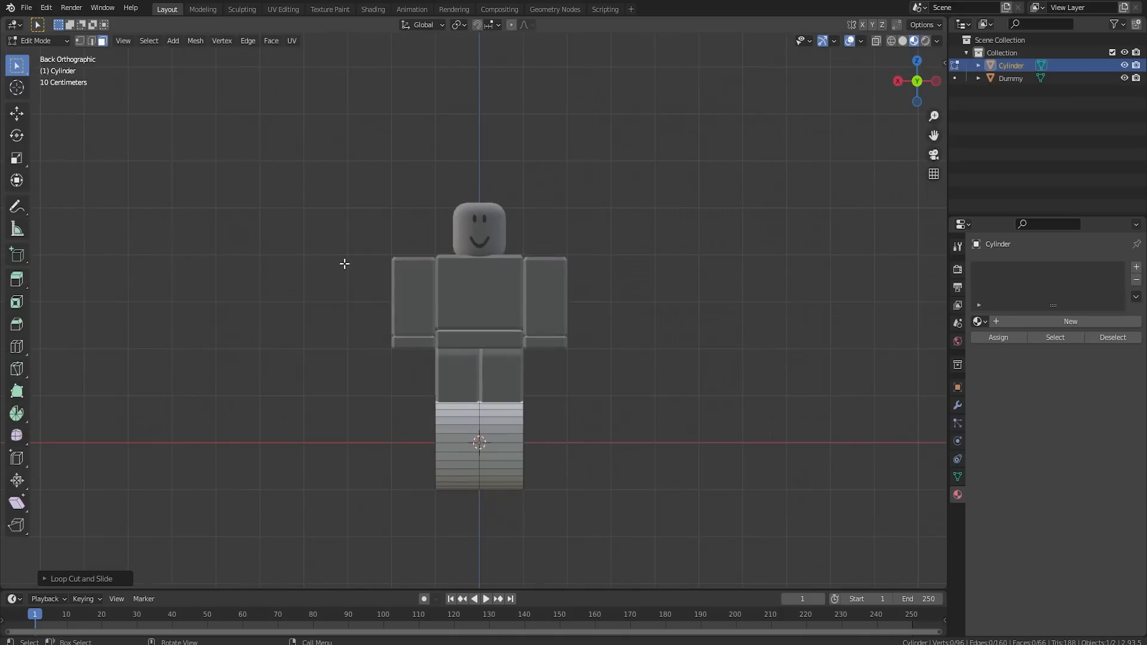
- Delete the faces on one side of the cylinder's middle loop cut, using wireframe display to select through the mesh
{"action": "key", "text": "z"}
{"action": "left_click", "coordinate": [184, 311]}
{"action": "left_click_drag", "start_coordinate": [338, 553], "coordinate": [474, 346]}
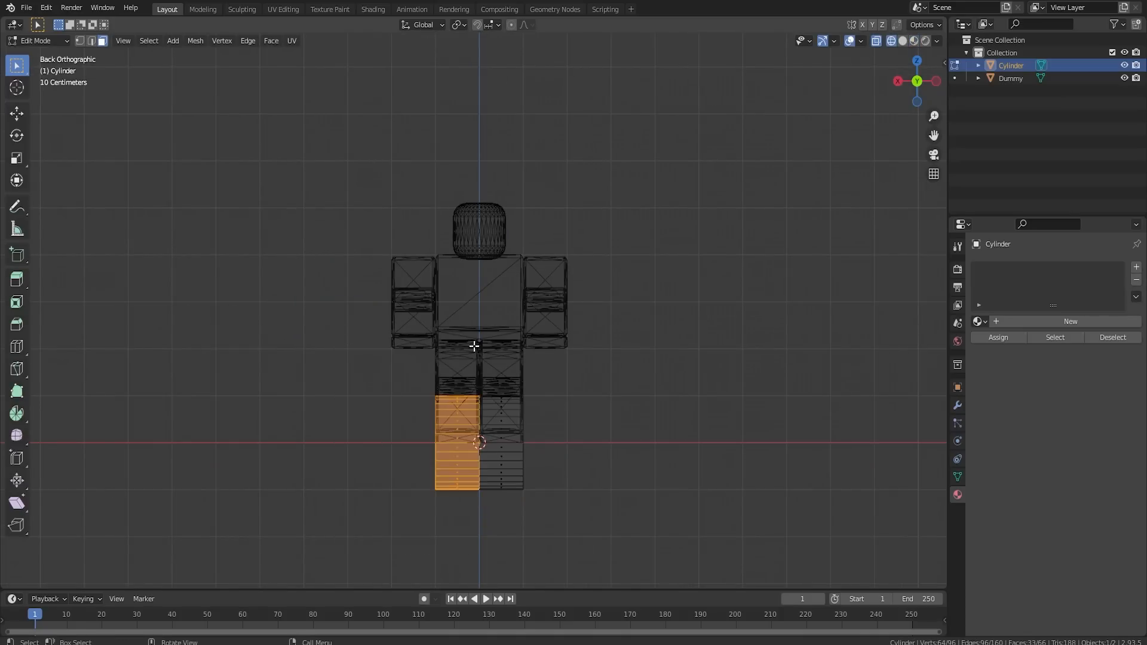
{"action": "key", "text": "x"}
{"action": "left_click", "coordinate": [436, 374]}
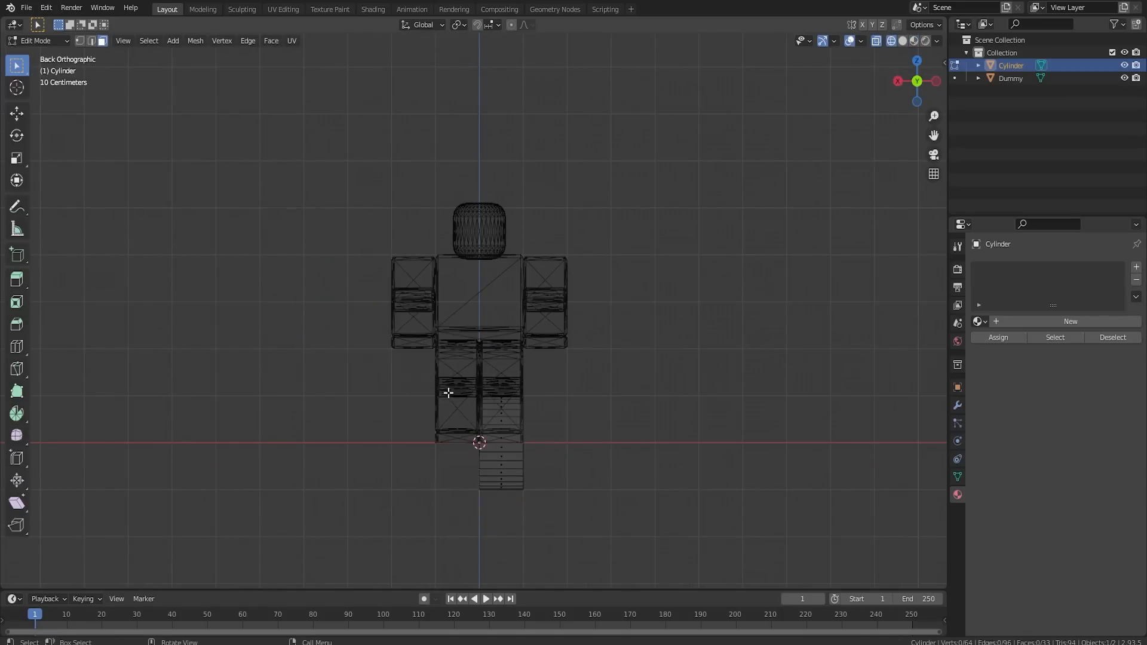
- Try to fill the open end of the half cylinder with a face
{"action": "scroll", "coordinate": [504, 505], "scroll_direction": "up", "scroll_amount": 2}
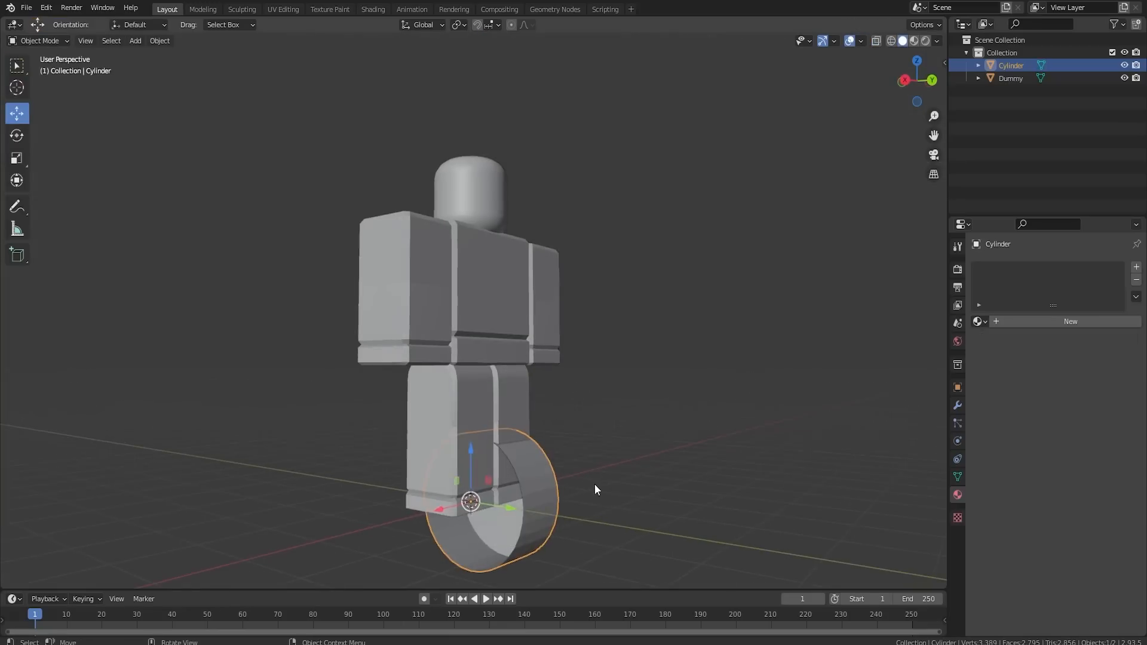
{"action": "key", "text": "Tab"}
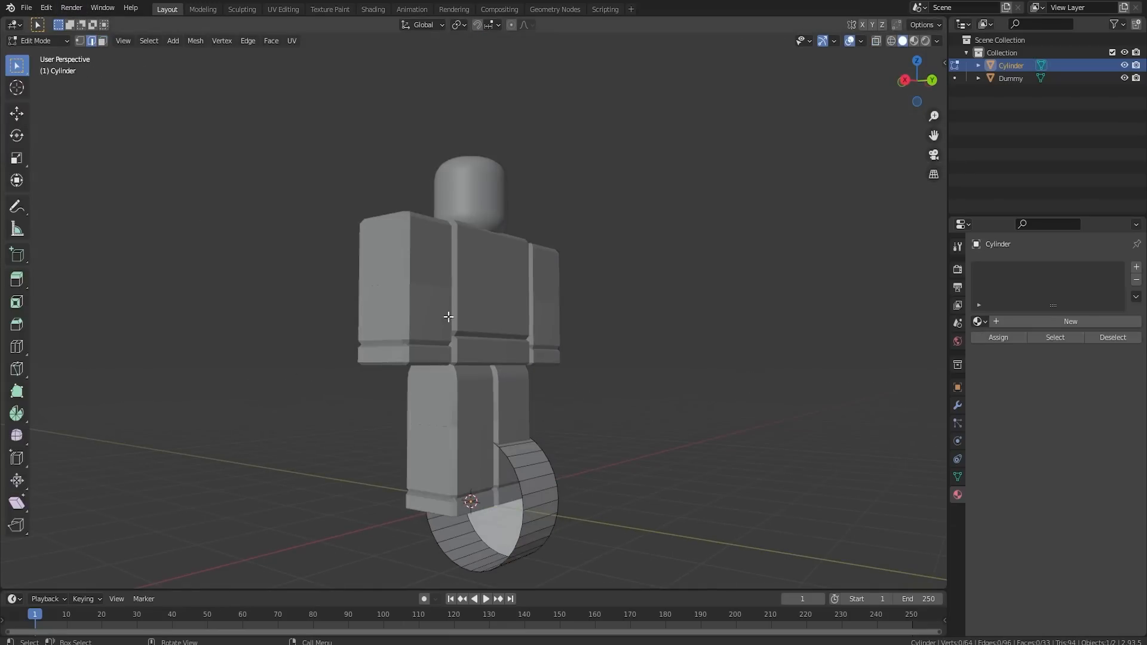
{"action": "left_click", "coordinate": [530, 504], "text": "alt"}
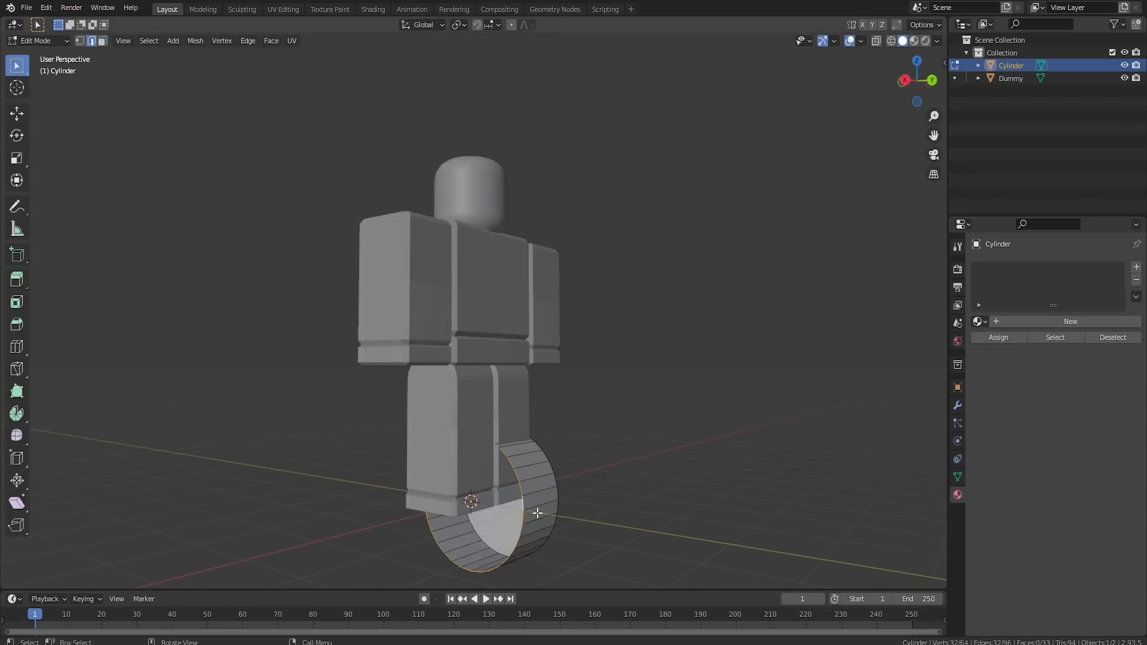
{"action": "key", "text": "f"}
{"action": "middle_click_drag", "start_coordinate": [558, 521], "coordinate": [521, 512]}
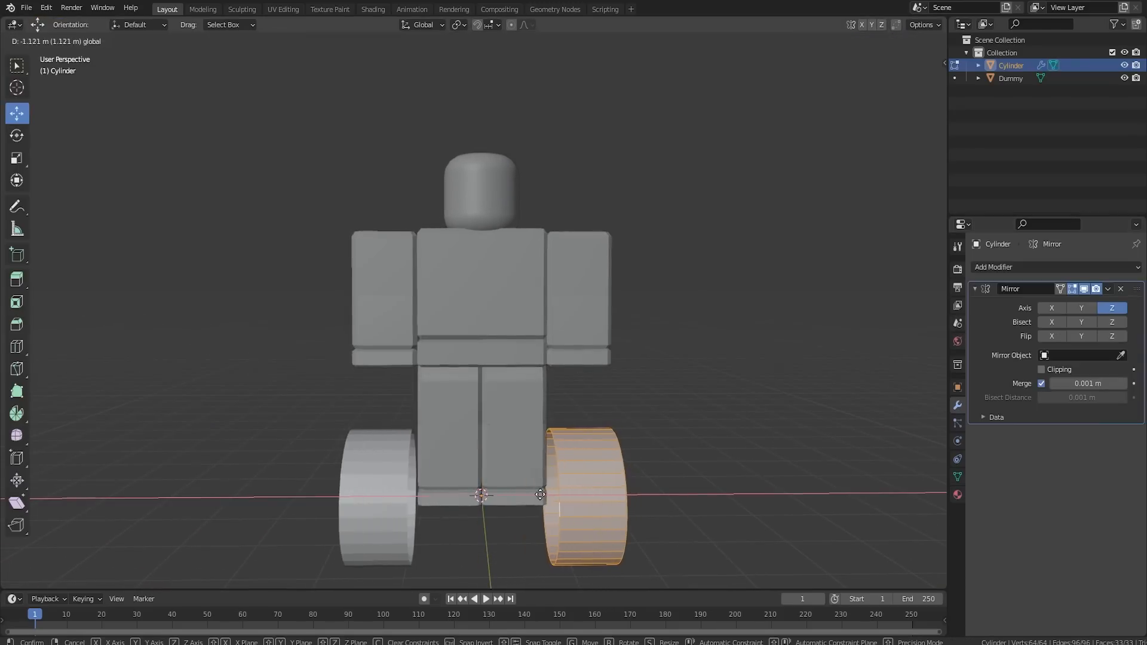
- Scale down the half cylinder mirrored on the Z axis and position it beside the dummy's head
{"action": "left_click", "coordinate": [537, 495]}
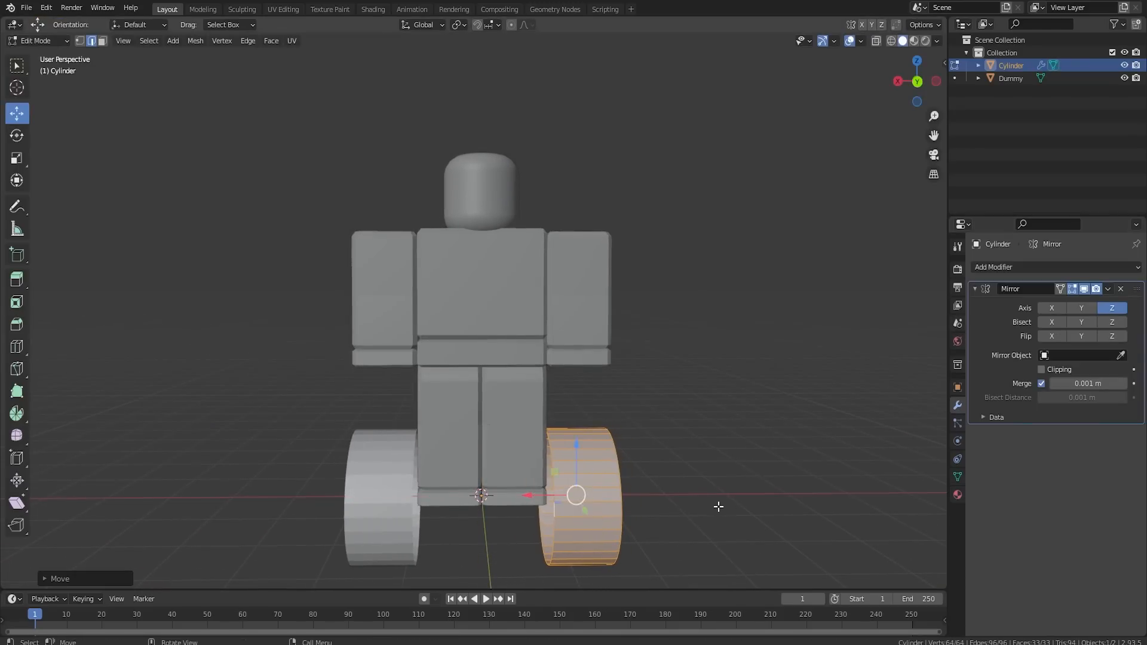
{"action": "key", "text": "s"}
{"action": "left_click", "coordinate": [642, 500]}
{"action": "left_click_drag", "start_coordinate": [558, 502], "coordinate": [551, 147]}
{"action": "key", "text": "ctrl+z"}
{"action": "scroll", "coordinate": [551, 146], "scroll_direction": "up", "scroll_amount": 5}
{"action": "middle_click_drag", "start_coordinate": [514, 90], "coordinate": [519, 408], "text": "shift"}
{"action": "left_click_drag", "start_coordinate": [592, 339], "coordinate": [544, 336]}
{"action": "left_click_drag", "start_coordinate": [589, 298], "coordinate": [590, 312]}
{"action": "scroll", "coordinate": [603, 314], "scroll_direction": "up", "scroll_amount": 3}
{"action": "middle_click_drag", "start_coordinate": [654, 317], "coordinate": [606, 343]}
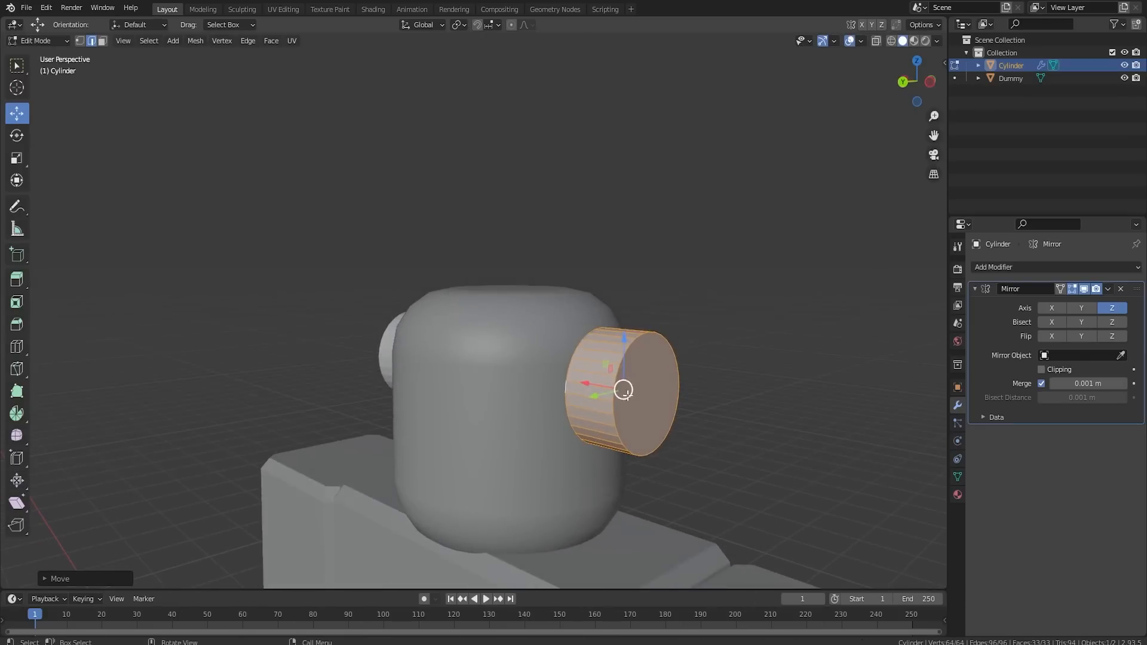
- Move the cylinder's outer face inward along X to thin the cylinder into a flat disc
{"action": "left_click", "coordinate": [103, 41]}
{"action": "middle_click_drag", "start_coordinate": [633, 417], "coordinate": [675, 412]}
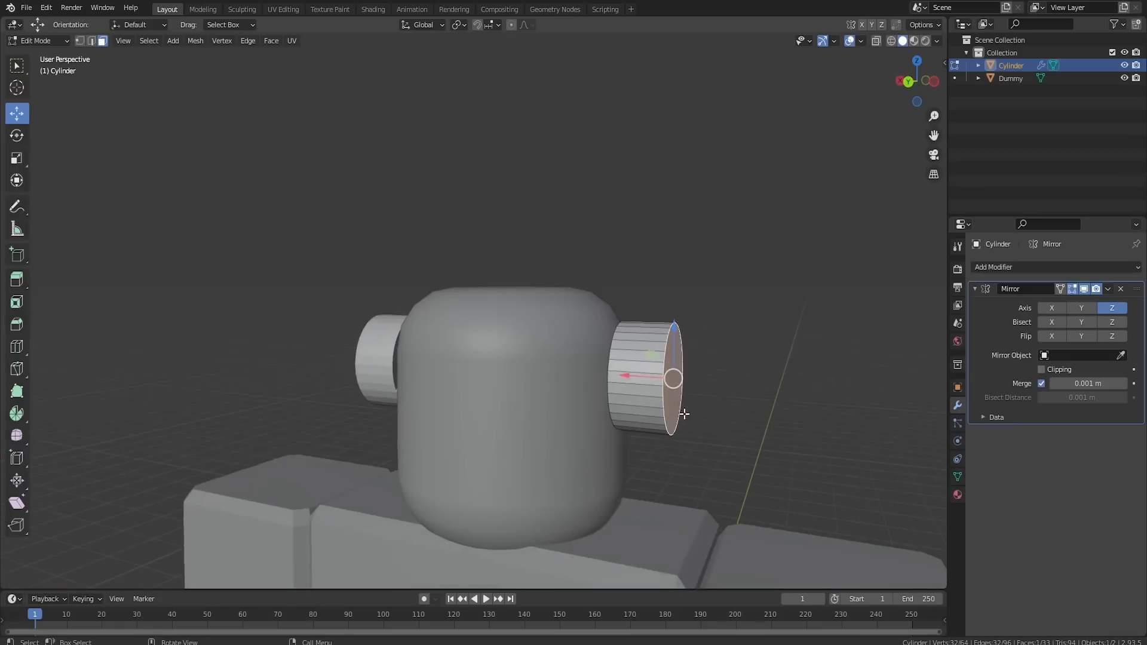
{"action": "left_click_drag", "start_coordinate": [602, 371], "coordinate": [596, 368]}
{"action": "middle_click_drag", "start_coordinate": [688, 338], "coordinate": [729, 346]}
- Fill the open edge loop on the head side of the disc with a face
{"action": "left_click", "coordinate": [92, 41]}
{"action": "left_click", "coordinate": [690, 383]}
{"action": "key", "text": "f"}
{"action": "mouse_move", "coordinate": [708, 390]}
{"action": "middle_mouse_down"}
{"action": "mouse_move", "coordinate": [669, 366]}
{"action": "mouse_move", "coordinate": [706, 399]}
{"action": "mouse_move", "coordinate": [688, 389]}
{"action": "middle_mouse_up"}
{"action": "middle_click_drag", "start_coordinate": [797, 385], "coordinate": [714, 401]}
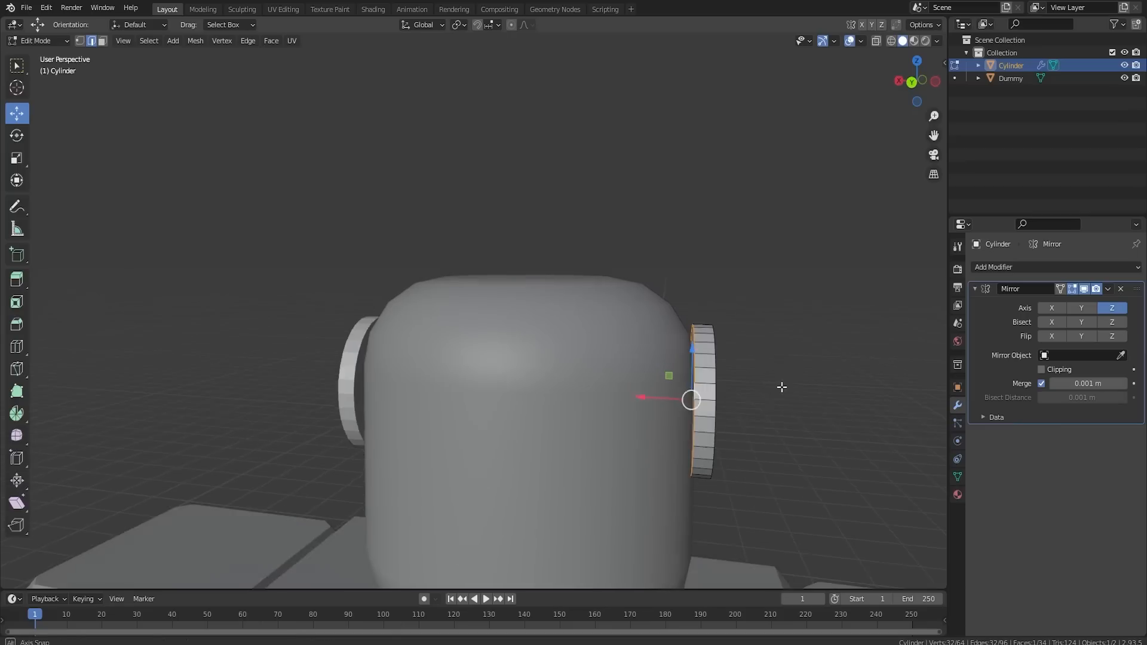
- Select the whole linked disc, move it along X against the head and lower it slightly
{"action": "key", "text": "l"}
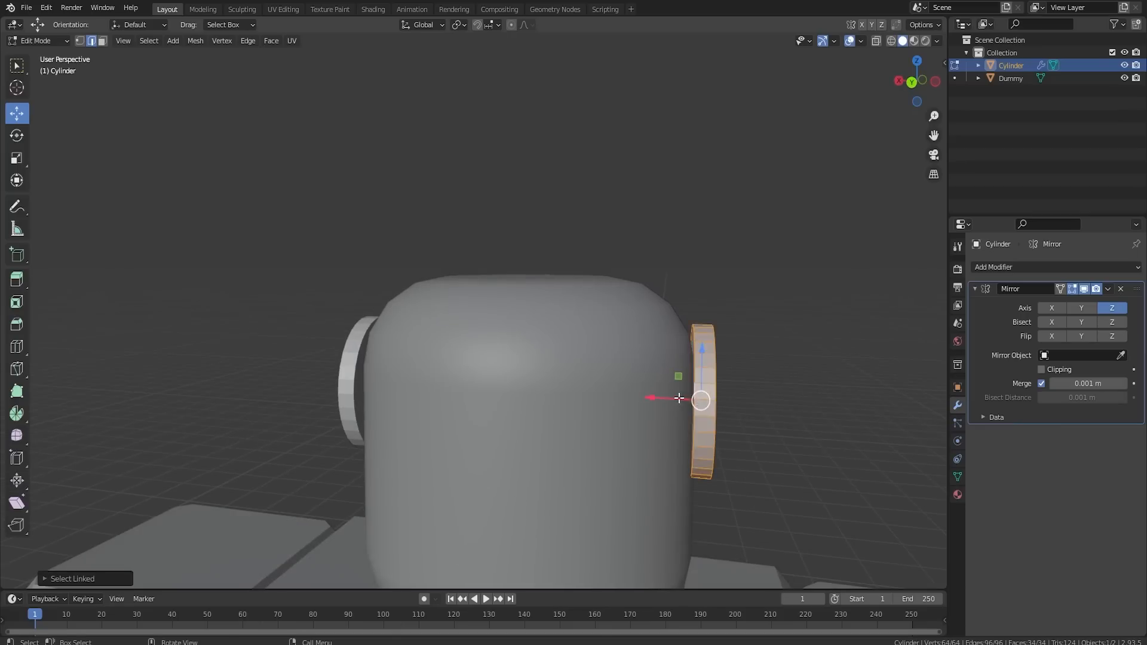
{"action": "key", "text": "g"}
{"action": "key", "text": "x"}
{"action": "left_click", "coordinate": [672, 397]}
{"action": "left_click_drag", "start_coordinate": [697, 362], "coordinate": [666, 418]}
{"action": "mouse_move", "coordinate": [726, 404]}
{"action": "middle_mouse_down"}
{"action": "mouse_move", "coordinate": [746, 371]}
{"action": "mouse_move", "coordinate": [704, 402]}
{"action": "middle_mouse_up"}
- Extrude the disc's outer face outward and scale the new face down to taper the rim
{"action": "left_click", "coordinate": [697, 409]}
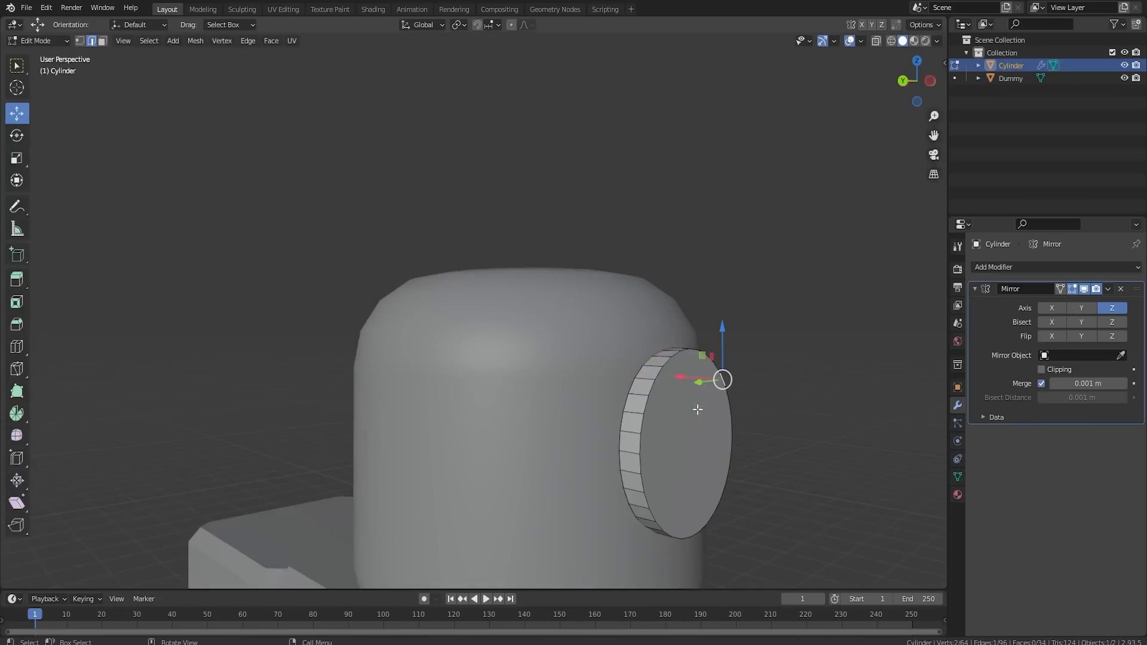
{"action": "left_click", "coordinate": [102, 41]}
{"action": "left_click", "coordinate": [721, 467]}
{"action": "middle_click_drag", "start_coordinate": [700, 460], "coordinate": [740, 450]}
{"action": "key", "text": "e"}
{"action": "left_click", "coordinate": [763, 451]}
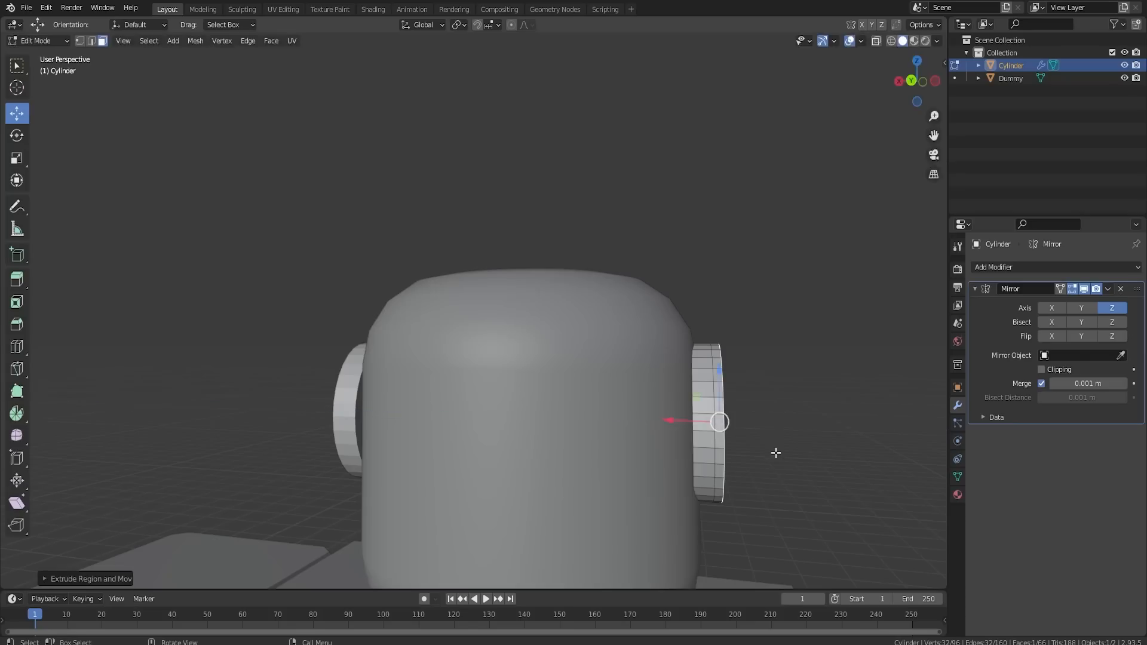
{"action": "key", "text": "s"}
{"action": "left_click", "coordinate": [823, 467]}
- Inset the disc's outer face and push it inward along X to form a recess
{"action": "middle_click_drag", "start_coordinate": [824, 468], "coordinate": [651, 464]}
{"action": "key", "text": "i"}
{"action": "left_click", "coordinate": [794, 445]}
{"action": "key", "text": "g"}
{"action": "key", "text": "x"}
{"action": "left_click", "coordinate": [638, 460]}
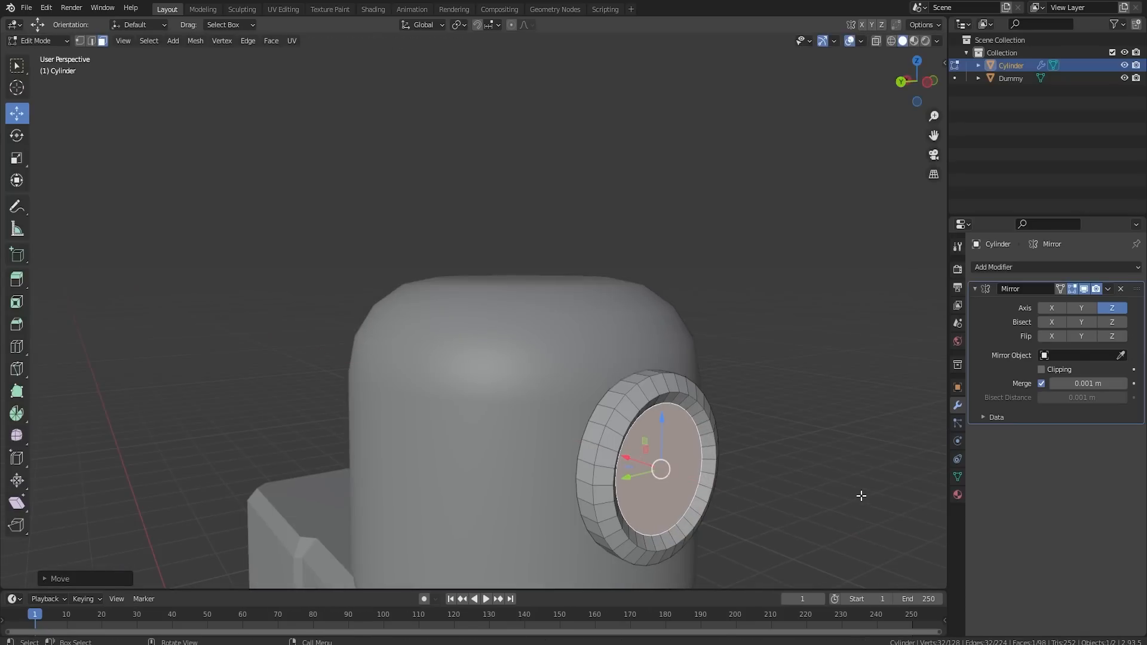
- Form a stepped centre in the recess with two inset-and-extrude passes, and bevel the edge of the final face
{"action": "key", "text": "i"}
{"action": "left_click", "coordinate": [839, 491]}
{"action": "key", "text": "e"}
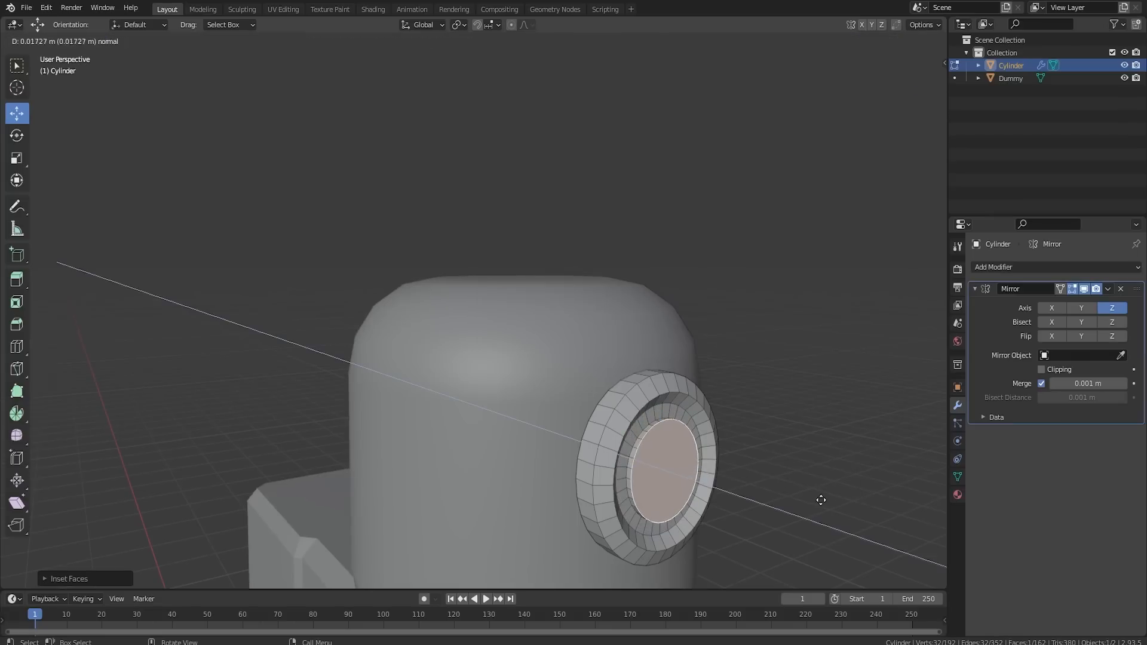
{"action": "left_click", "coordinate": [821, 500]}
{"action": "key", "text": "i"}
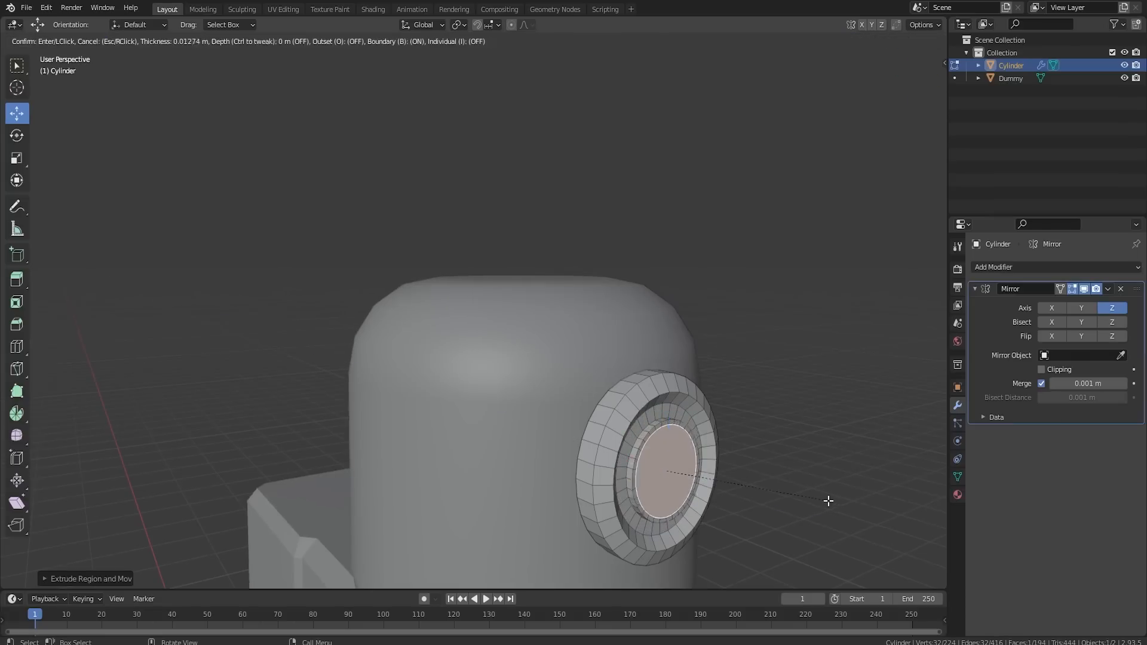
{"action": "left_click", "coordinate": [827, 500]}
{"action": "key", "text": "e"}
{"action": "left_click", "coordinate": [832, 499]}
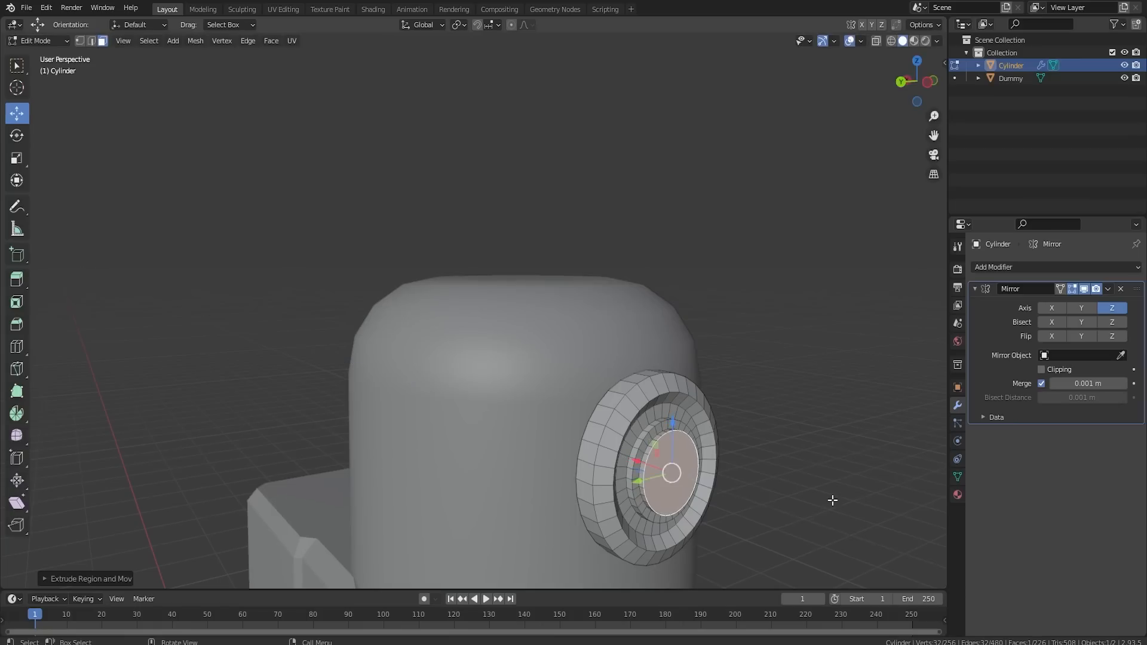
{"action": "key", "text": "ctrl+b"}
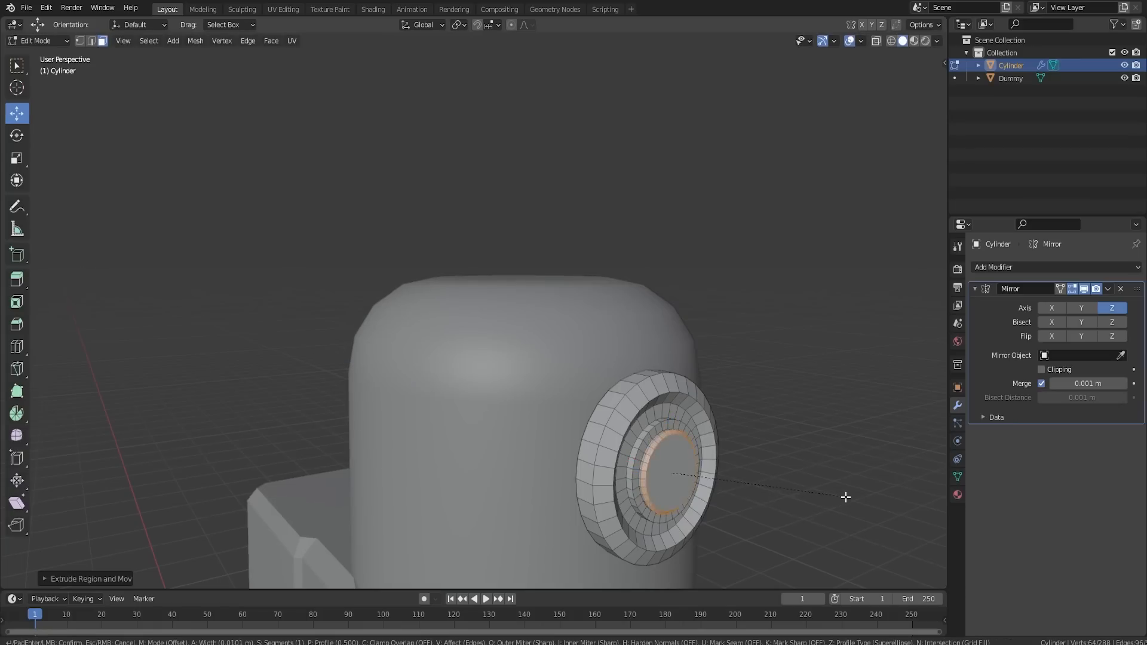
{"action": "left_click", "coordinate": [845, 497]}
- Shade the ear-cup object smooth and enable Auto Smooth for its normals
{"action": "key", "text": "Tab"}
{"action": "middle_click_drag", "start_coordinate": [844, 495], "coordinate": [786, 464]}
{"action": "right_click", "coordinate": [682, 448]}
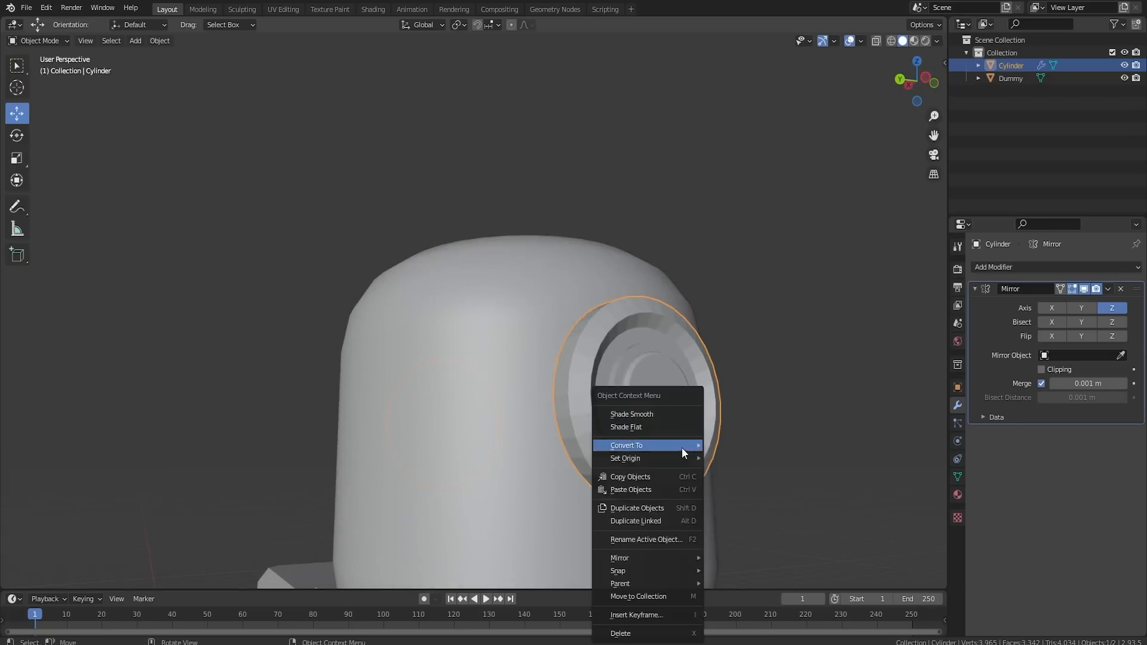
{"action": "left_click", "coordinate": [639, 412]}
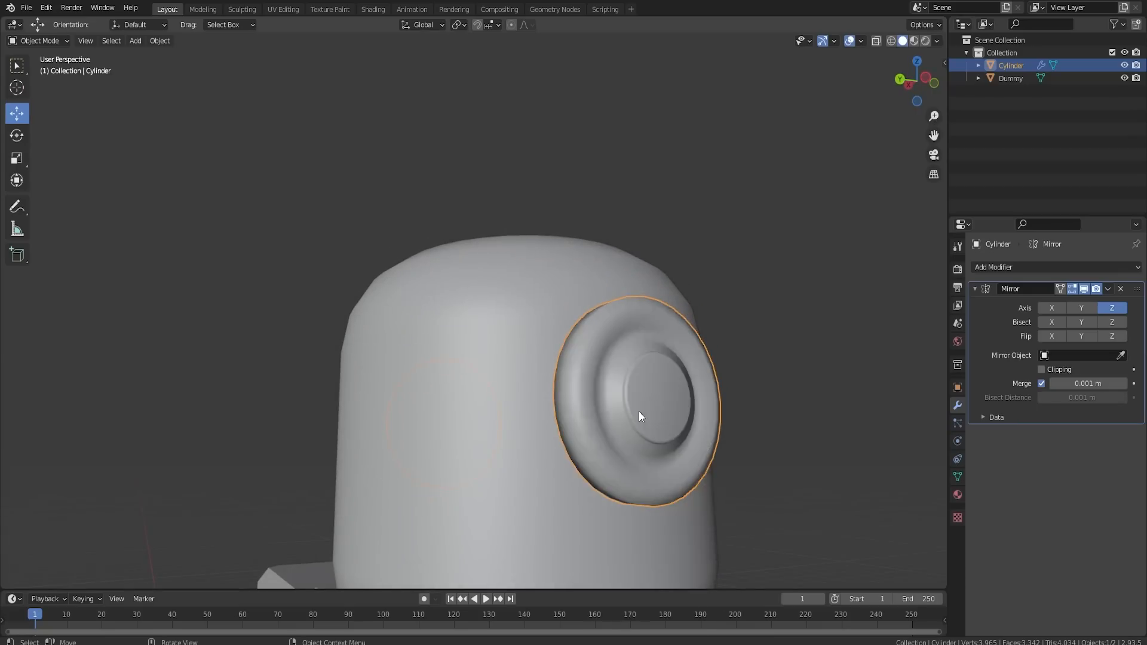
{"action": "left_click", "coordinate": [957, 476]}
{"action": "left_click", "coordinate": [974, 487]}
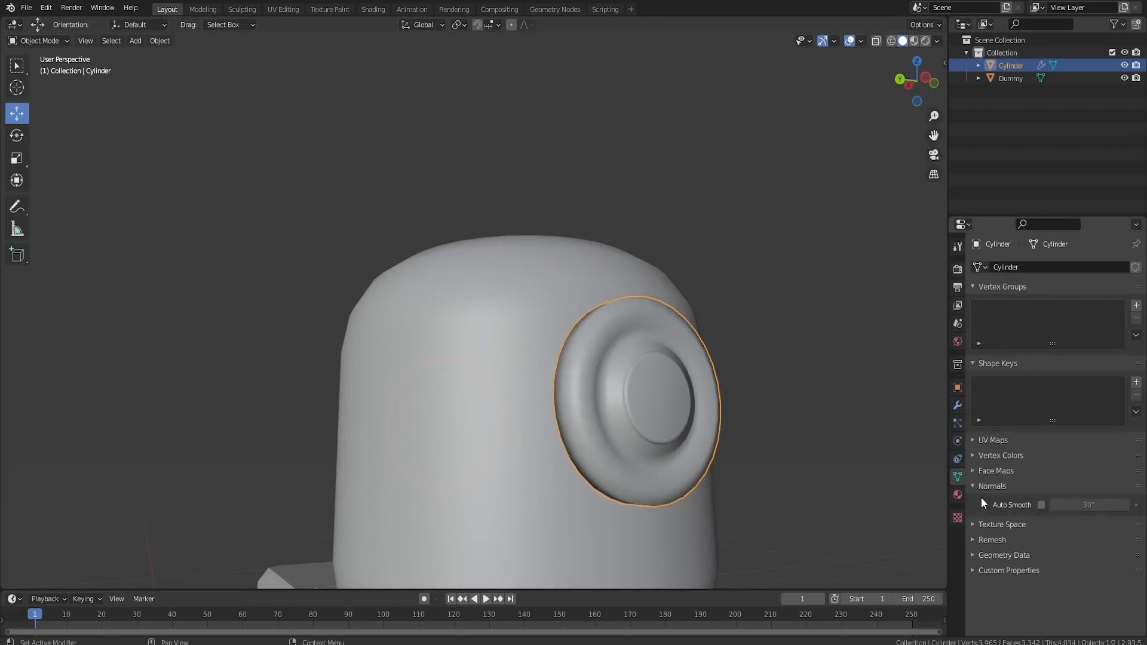
{"action": "left_click", "coordinate": [1040, 505]}
{"action": "left_click", "coordinate": [780, 458]}
{"action": "middle_click_drag", "start_coordinate": [780, 458], "coordinate": [862, 450]}
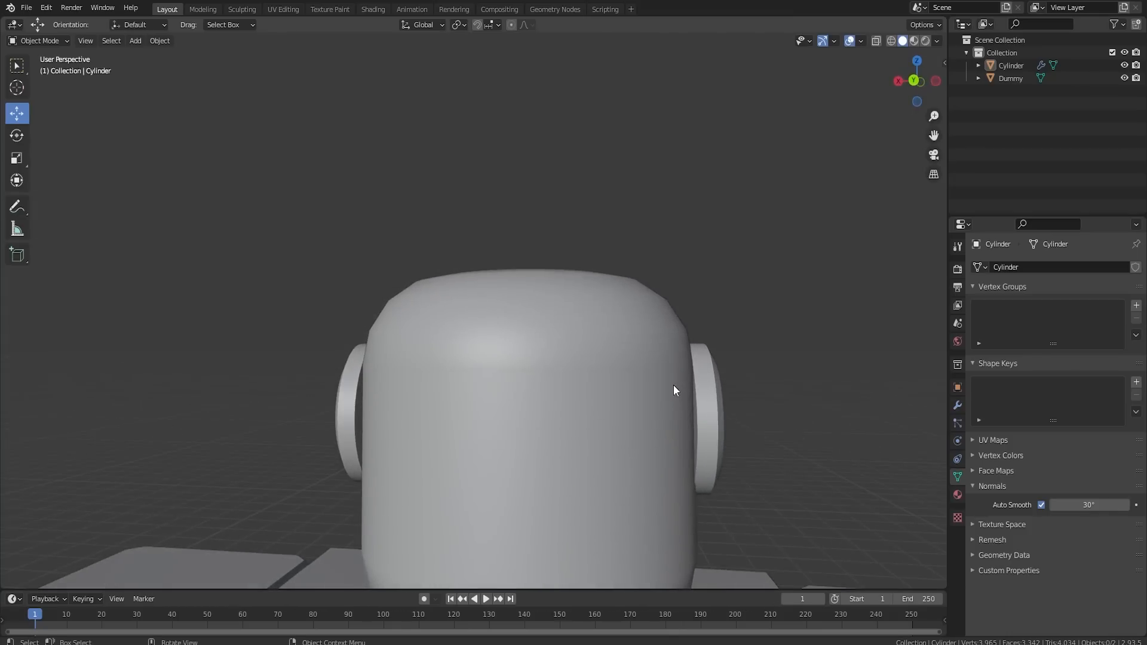
- Add a cube mesh to the scene while in the front orthographic view
{"action": "scroll", "coordinate": [697, 325], "scroll_direction": "down", "scroll_amount": 5}
{"action": "middle_click_drag", "start_coordinate": [598, 288], "coordinate": [425, 386]}
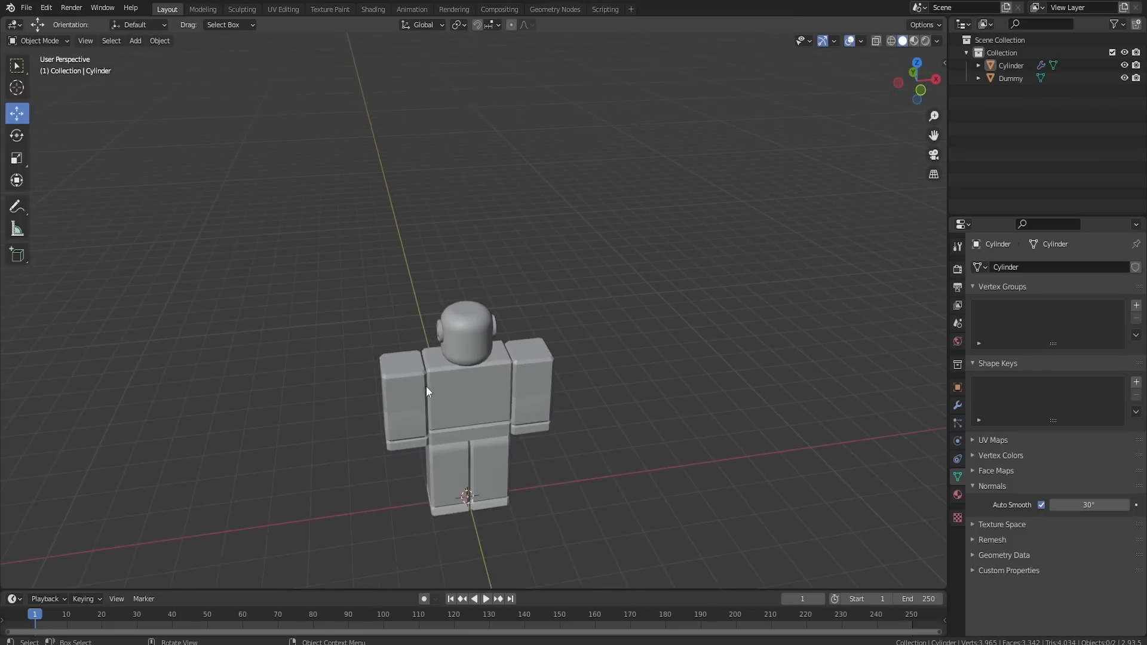
{"action": "scroll", "coordinate": [426, 386], "scroll_direction": "up", "scroll_amount": 4}
{"action": "middle_click_drag", "start_coordinate": [399, 336], "coordinate": [492, 346], "text": "alt"}
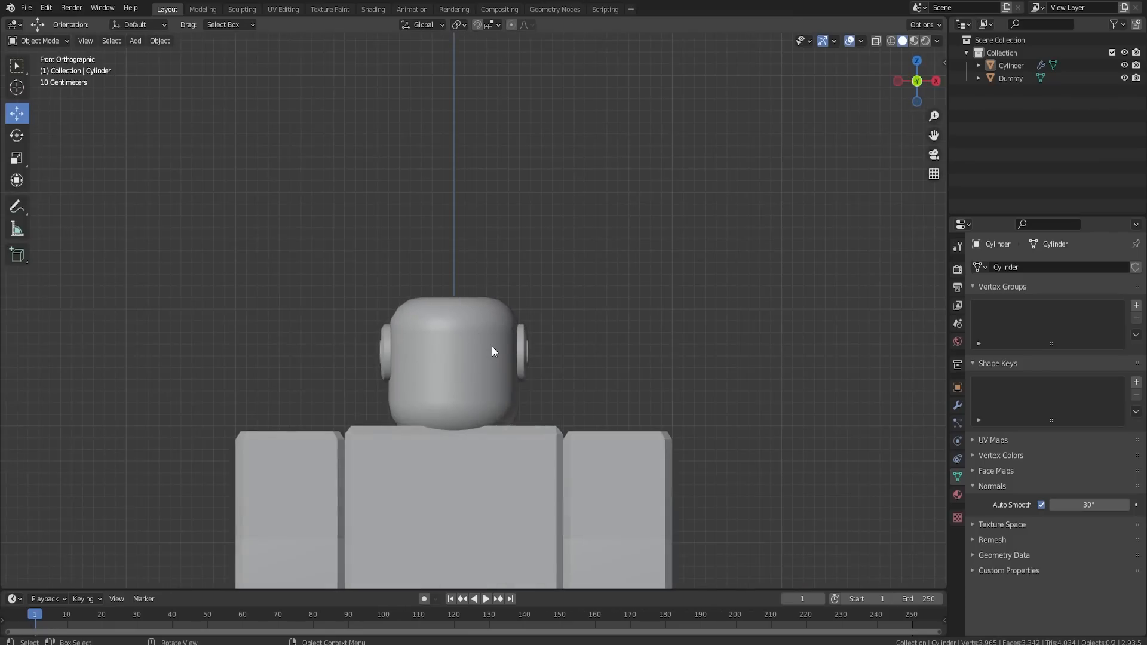
{"action": "key", "text": "shift+a"}
{"action": "mouse_move", "coordinate": [492, 347]}
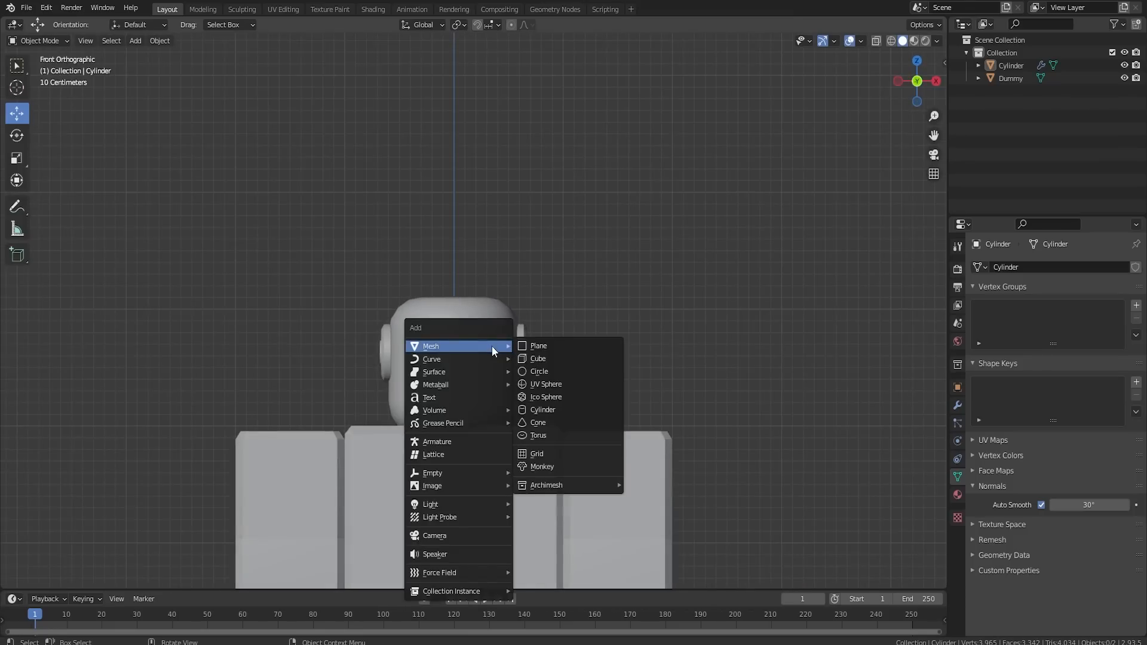
{"action": "left_click", "coordinate": [540, 359]}
- Merge all of the cube's vertices at their center into a single vertex
{"action": "scroll", "coordinate": [533, 362], "scroll_direction": "down", "scroll_amount": 6}
{"action": "scroll", "coordinate": [507, 422], "scroll_direction": "up", "scroll_amount": 1}
{"action": "key", "text": "Tab"}
{"action": "left_click", "coordinate": [79, 40]}
{"action": "key", "text": "m"}
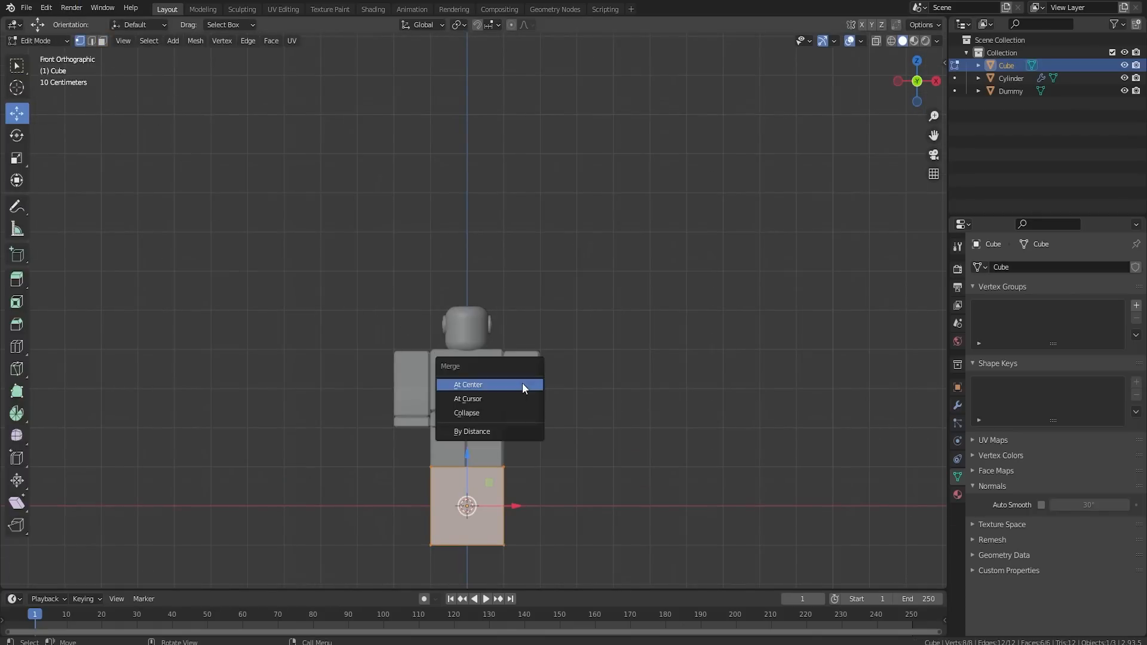
{"action": "left_click", "coordinate": [512, 386]}
- Move the single vertex up to a point just above the dummy's head
{"action": "scroll", "coordinate": [466, 504], "scroll_direction": "up", "scroll_amount": 2}
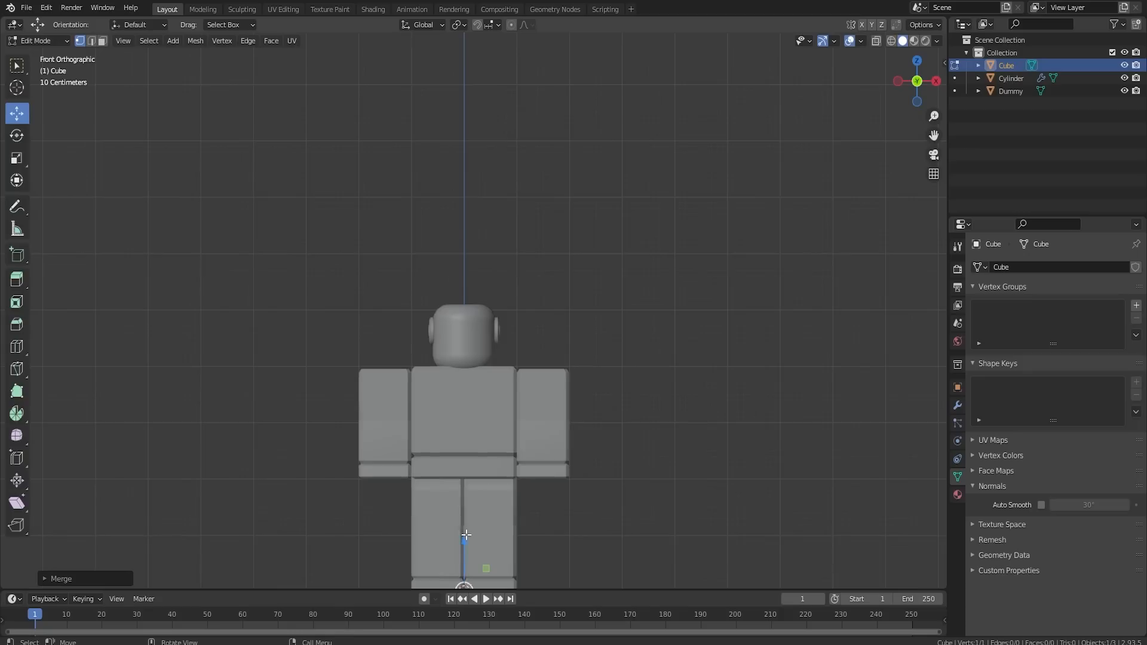
{"action": "key", "text": "g"}
{"action": "left_click", "coordinate": [473, 217]}
{"action": "scroll", "coordinate": [472, 281], "scroll_direction": "up", "scroll_amount": 6}
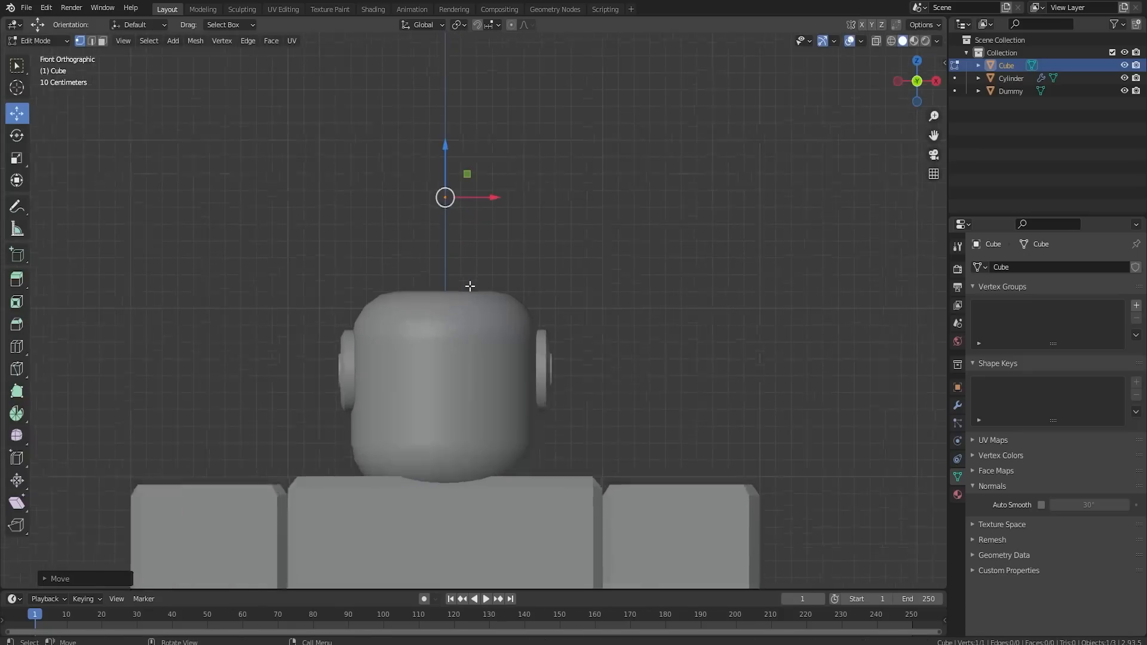
- Move the single vertex to the top of the ear cup on the left side of the head
{"action": "key", "text": "g"}
{"action": "left_click", "coordinate": [440, 320]}
{"action": "key", "text": "g"}
{"action": "key", "text": "x"}
{"action": "left_click", "coordinate": [338, 302]}
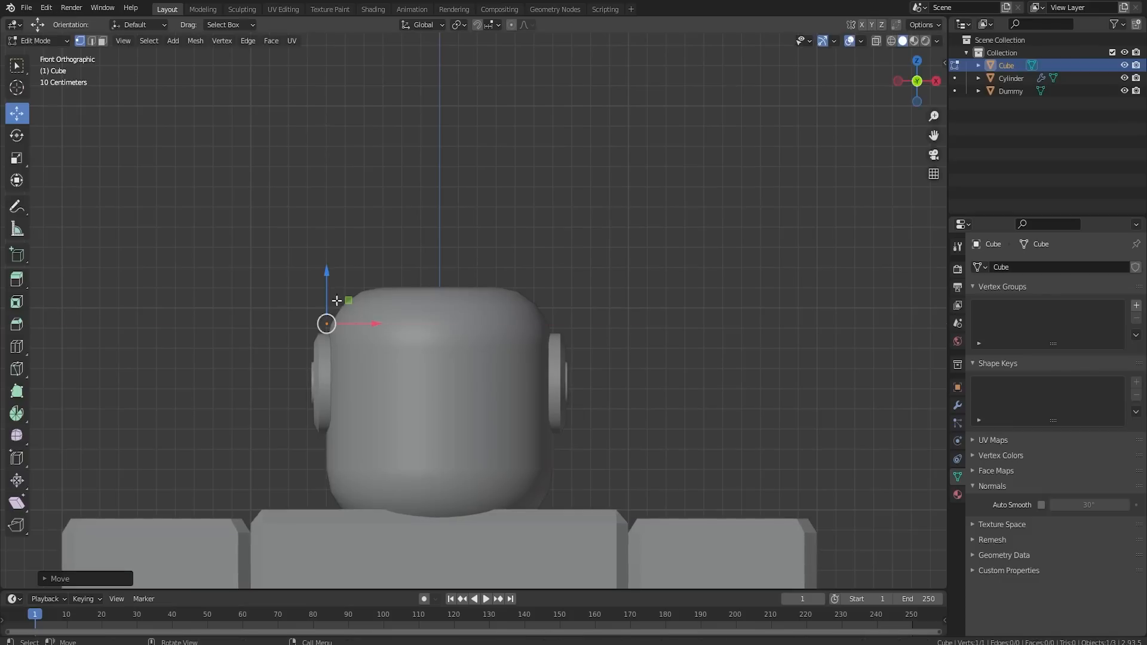
{"action": "key", "text": "g"}
{"action": "key", "text": "z"}
{"action": "left_click", "coordinate": [348, 335]}
{"action": "key", "text": "g"}
{"action": "key", "text": "x"}
{"action": "left_click", "coordinate": [346, 334]}
- Extrude the vertex into a jagged chain of edges over the head, ending at the top of the right ear cup
{"action": "right_click", "coordinate": [329, 292], "text": "ctrl"}
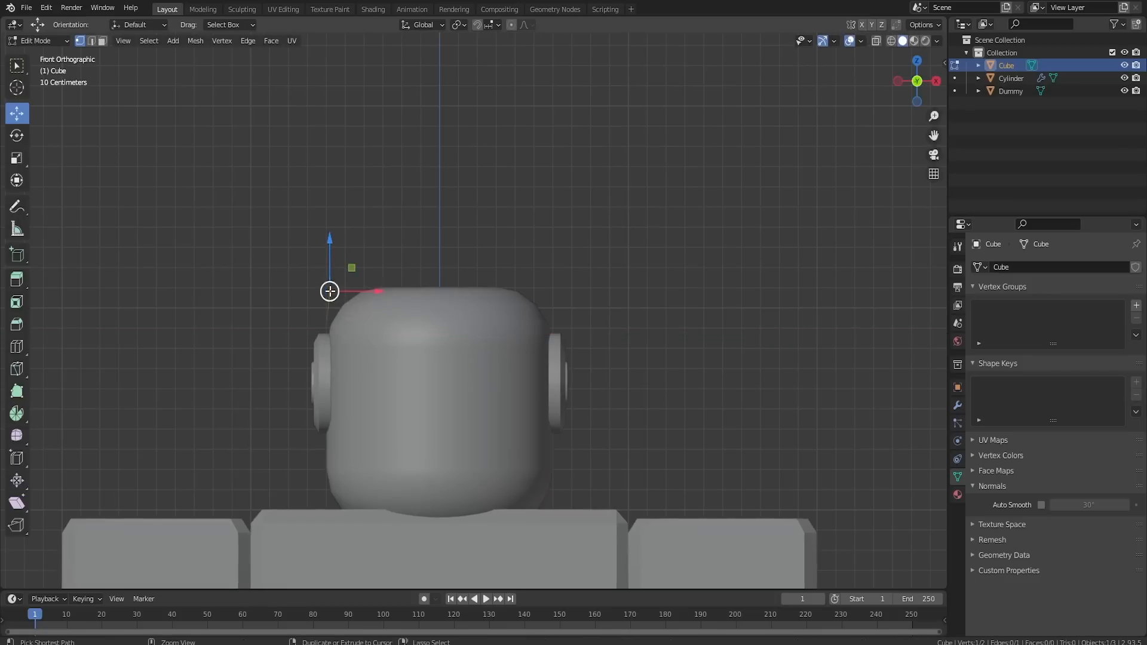
{"action": "right_click", "coordinate": [367, 268], "text": "ctrl"}
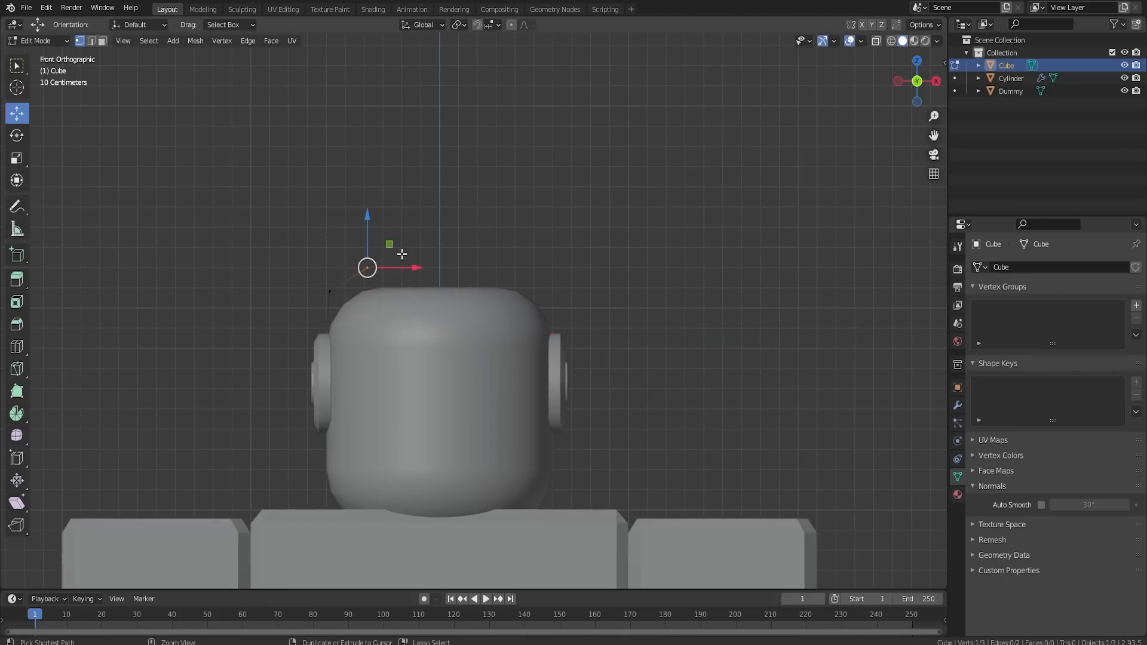
{"action": "right_click", "coordinate": [397, 278], "text": "ctrl"}
{"action": "right_click", "coordinate": [433, 261], "text": "ctrl"}
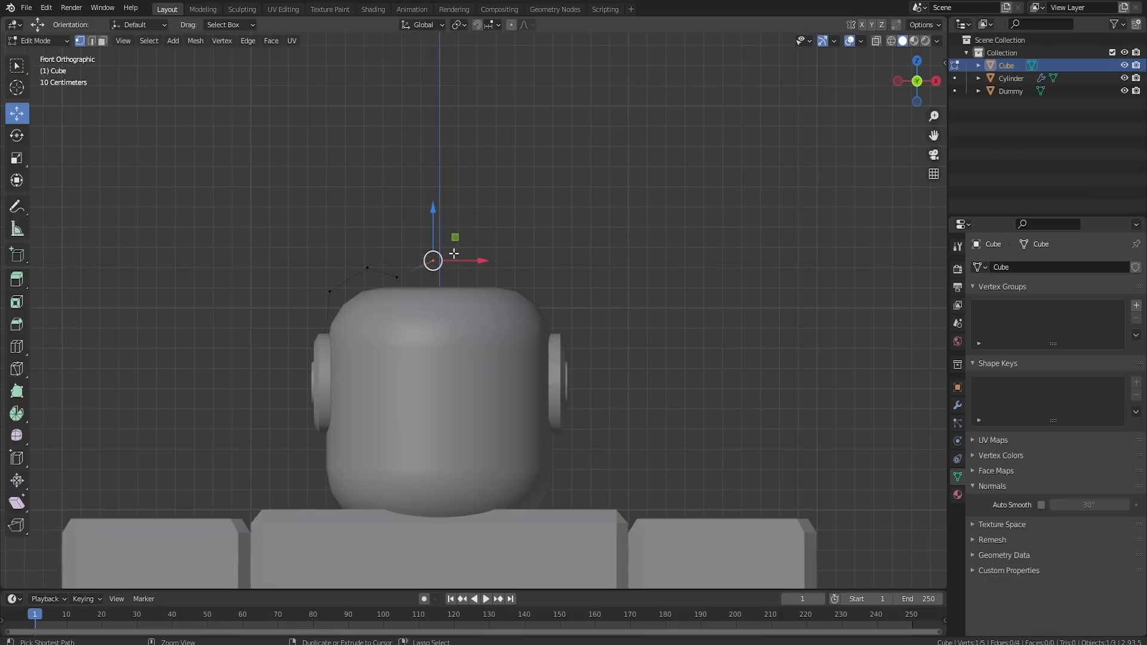
{"action": "right_click", "coordinate": [465, 260], "text": "ctrl"}
{"action": "right_click", "coordinate": [501, 280], "text": "ctrl"}
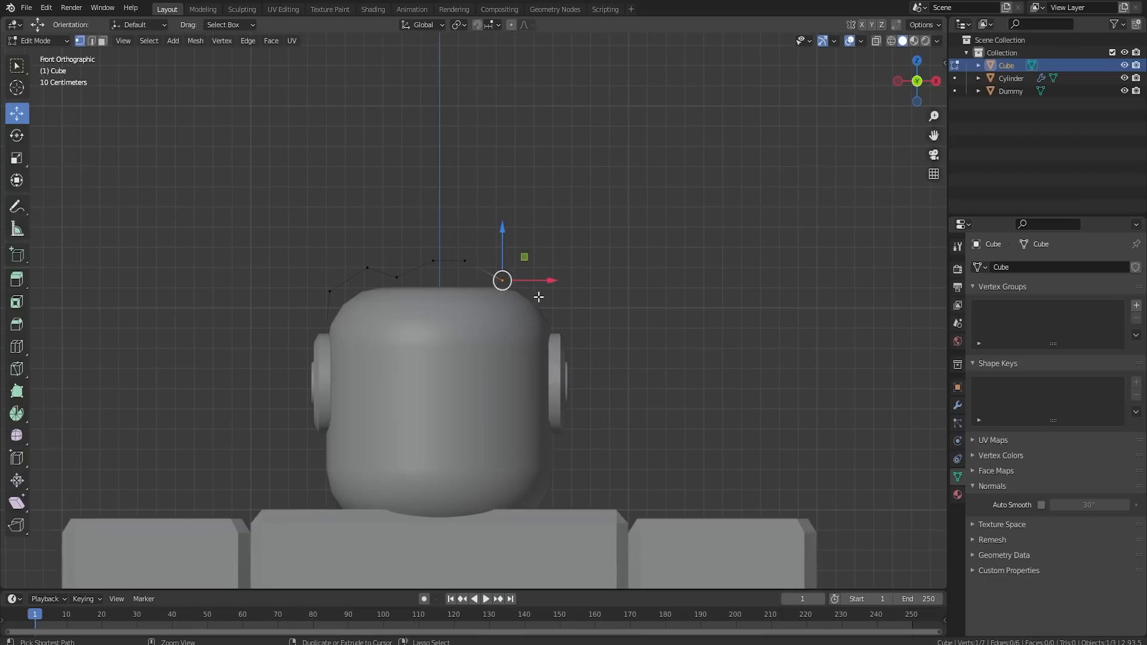
{"action": "right_click", "coordinate": [541, 285], "text": "ctrl"}
{"action": "right_click", "coordinate": [555, 311], "text": "ctrl"}
{"action": "right_click", "coordinate": [554, 338], "text": "ctrl"}
- Extrude a small two-pronged twig from the headband's right corner, above the ear cup
{"action": "middle_click_drag", "start_coordinate": [610, 301], "coordinate": [537, 280]}
{"action": "right_click", "coordinate": [553, 267], "text": "ctrl"}
{"action": "right_click", "coordinate": [574, 264], "text": "ctrl"}
{"action": "left_click", "coordinate": [553, 267]}
{"action": "right_click", "coordinate": [540, 247], "text": "ctrl"}
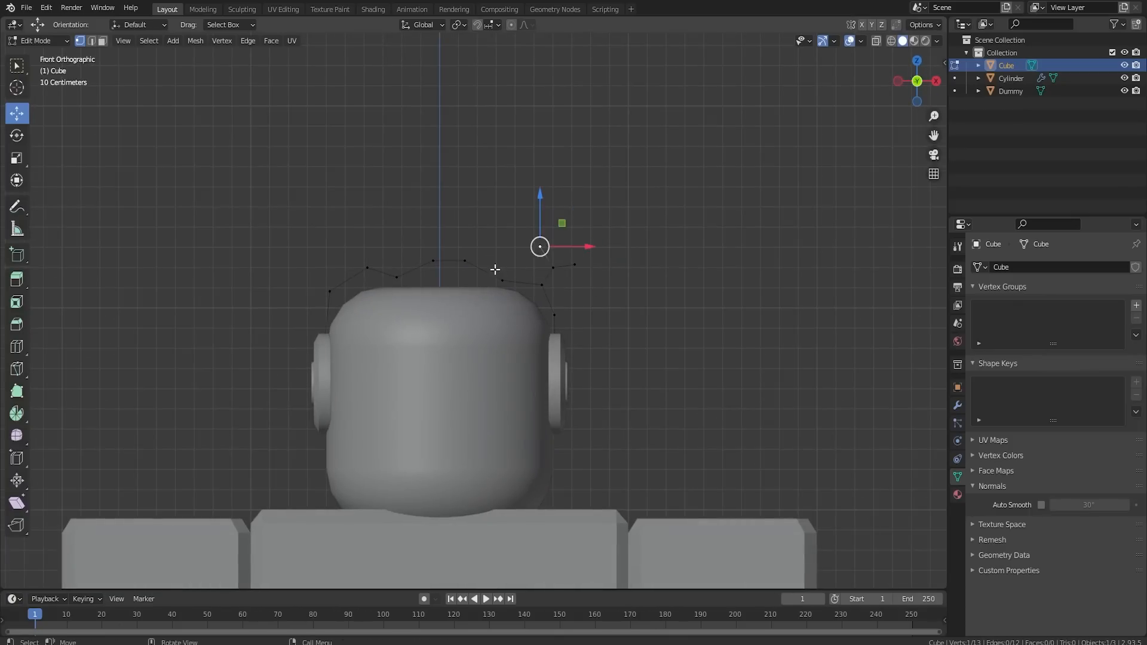
- Extrude a tall branch with a forked tip from the headband vertex just right of the head's center
{"action": "left_click", "coordinate": [464, 260]}
{"action": "right_click", "coordinate": [488, 204], "text": "ctrl"}
{"action": "right_click", "coordinate": [474, 179], "text": "ctrl"}
{"action": "left_click", "coordinate": [487, 204]}
{"action": "right_click", "coordinate": [511, 197], "text": "ctrl"}
- Extrude a short bent twig left of center and two small prongs from the headband's left corner
{"action": "left_click", "coordinate": [396, 276]}
{"action": "right_click", "coordinate": [391, 250], "text": "ctrl"}
{"action": "right_click", "coordinate": [400, 231], "text": "ctrl"}
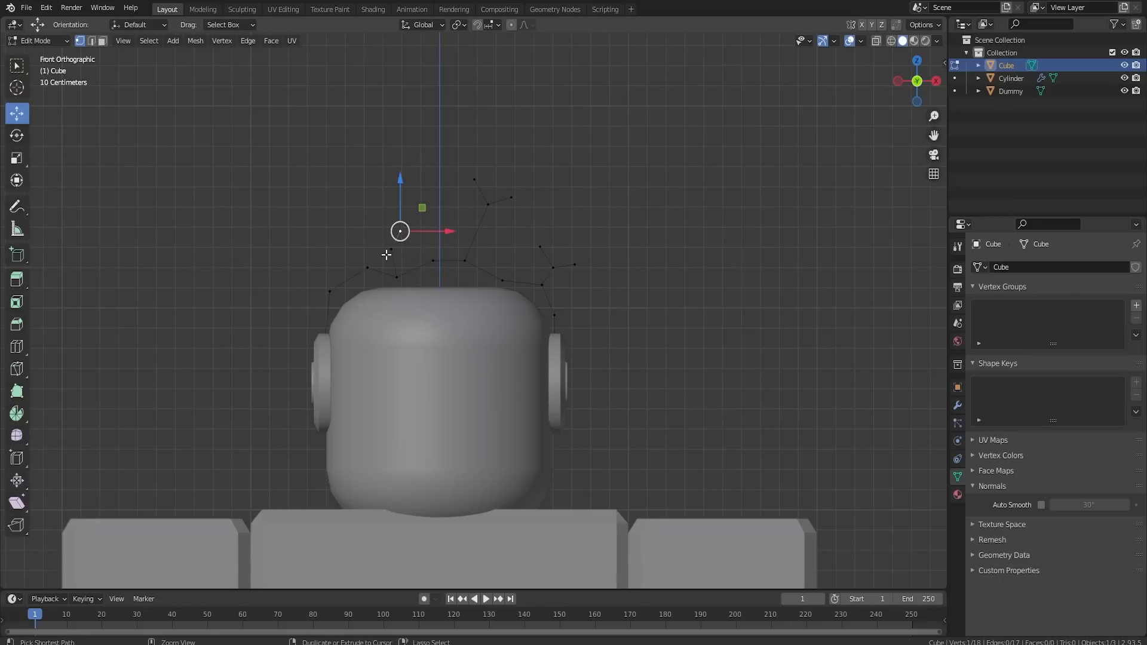
{"action": "right_click", "coordinate": [314, 291], "text": "ctrl"}
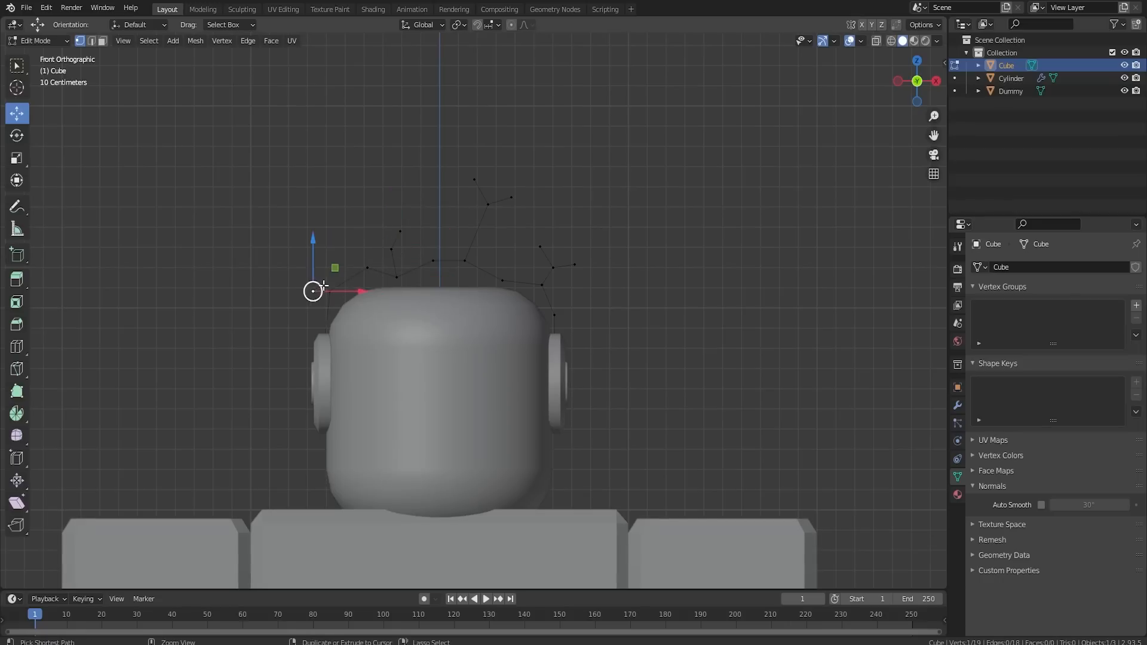
{"action": "left_click", "coordinate": [329, 291]}
{"action": "right_click", "coordinate": [331, 267], "text": "ctrl"}
- With proportional editing enabled, shift the tall branch's tip and the right twig's vertices in depth along Y
{"action": "key", "text": "Tab"}
{"action": "middle_click_drag", "start_coordinate": [466, 299], "coordinate": [320, 312]}
{"action": "key", "text": "Tab"}
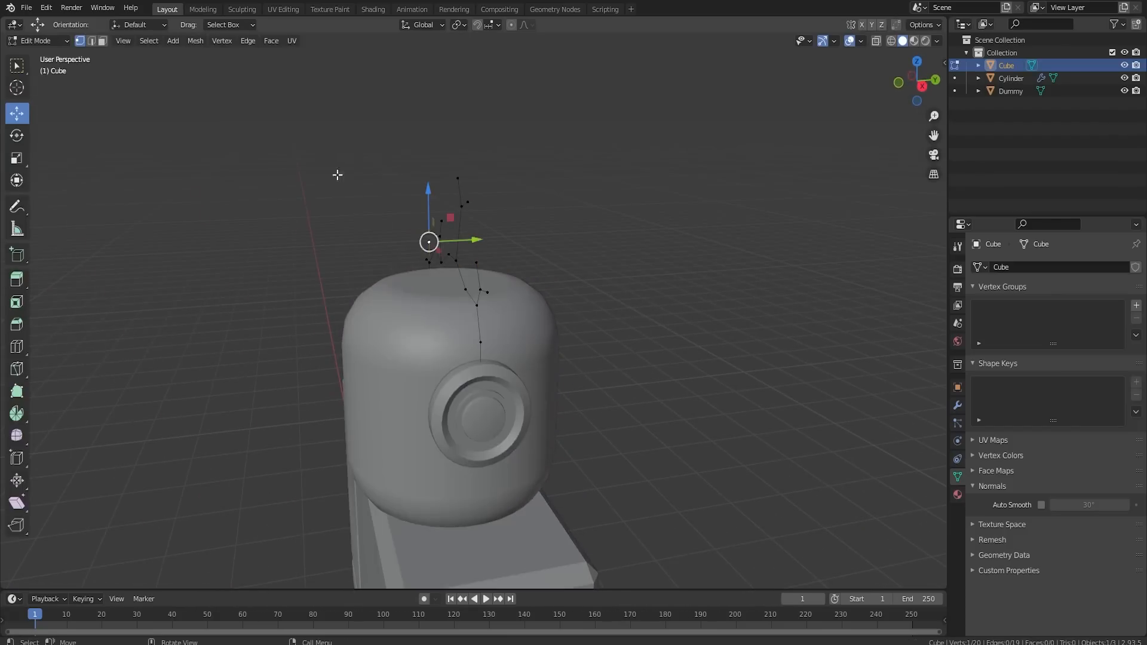
{"action": "left_click", "coordinate": [456, 183]}
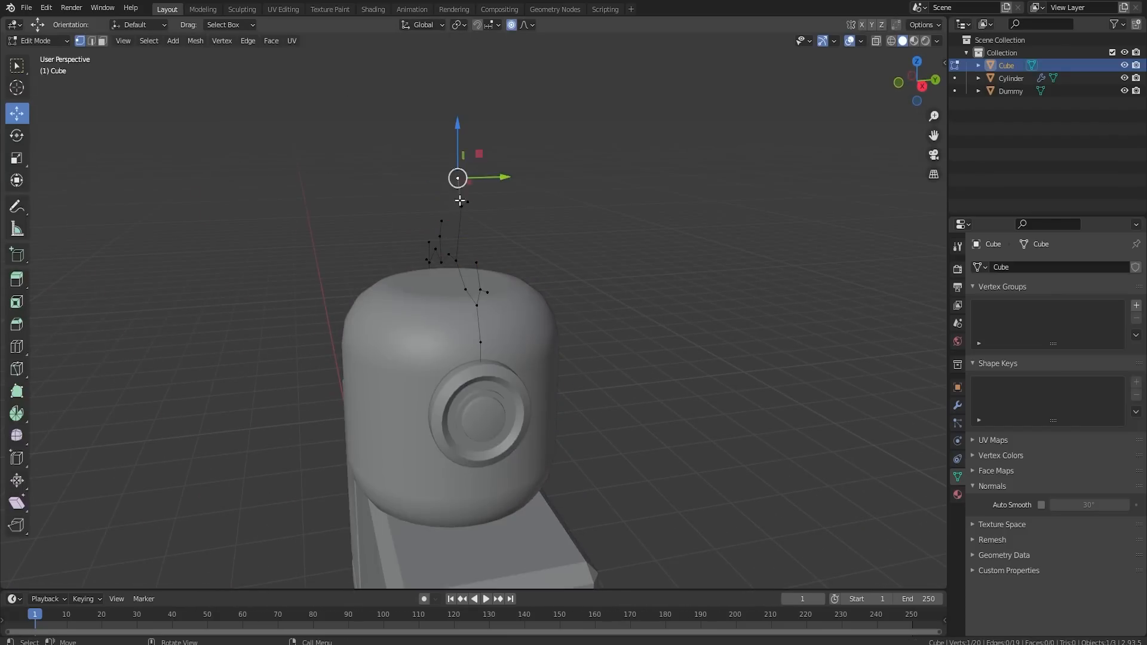
{"action": "key", "text": "g"}
{"action": "scroll", "coordinate": [474, 189], "scroll_direction": "up", "scroll_amount": 3}
{"action": "key", "text": "Escape"}
{"action": "left_click_drag", "start_coordinate": [504, 177], "coordinate": [522, 194]}
{"action": "left_click", "coordinate": [476, 263]}
{"action": "left_click", "coordinate": [481, 289]}
{"action": "left_click_drag", "start_coordinate": [516, 282], "coordinate": [503, 284]}
- Offset the left-side twig vertices and the short twig's tip in depth to make the headband look irregular
{"action": "middle_click_drag", "start_coordinate": [503, 285], "coordinate": [370, 280]}
{"action": "left_click", "coordinate": [368, 264]}
{"action": "left_click_drag", "start_coordinate": [376, 252], "coordinate": [360, 278]}
{"action": "left_click", "coordinate": [342, 268]}
{"action": "middle_click_drag", "start_coordinate": [459, 296], "coordinate": [423, 242]}
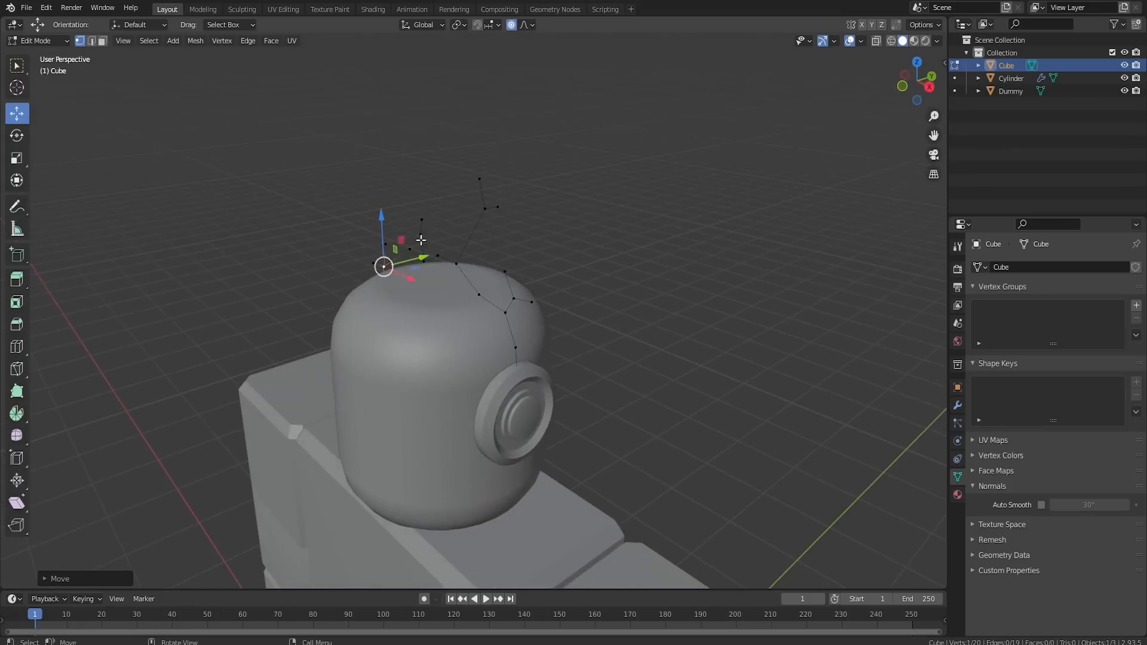
{"action": "left_click", "coordinate": [421, 220]}
{"action": "left_click_drag", "start_coordinate": [449, 213], "coordinate": [424, 221]}
- Add a Skin modifier to the branch-shaped headband
{"action": "middle_click_drag", "start_coordinate": [425, 221], "coordinate": [504, 274]}
{"action": "key", "text": "a"}
{"action": "key", "text": "Tab"}
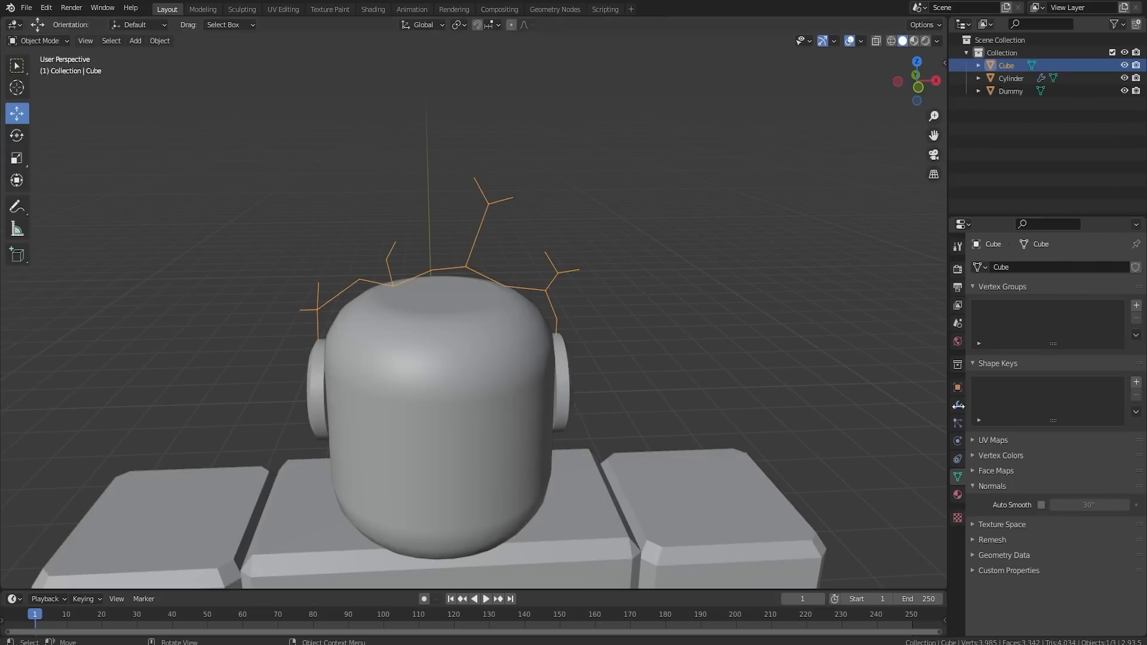
{"action": "left_click", "coordinate": [958, 405]}
{"action": "left_click", "coordinate": [1005, 267]}
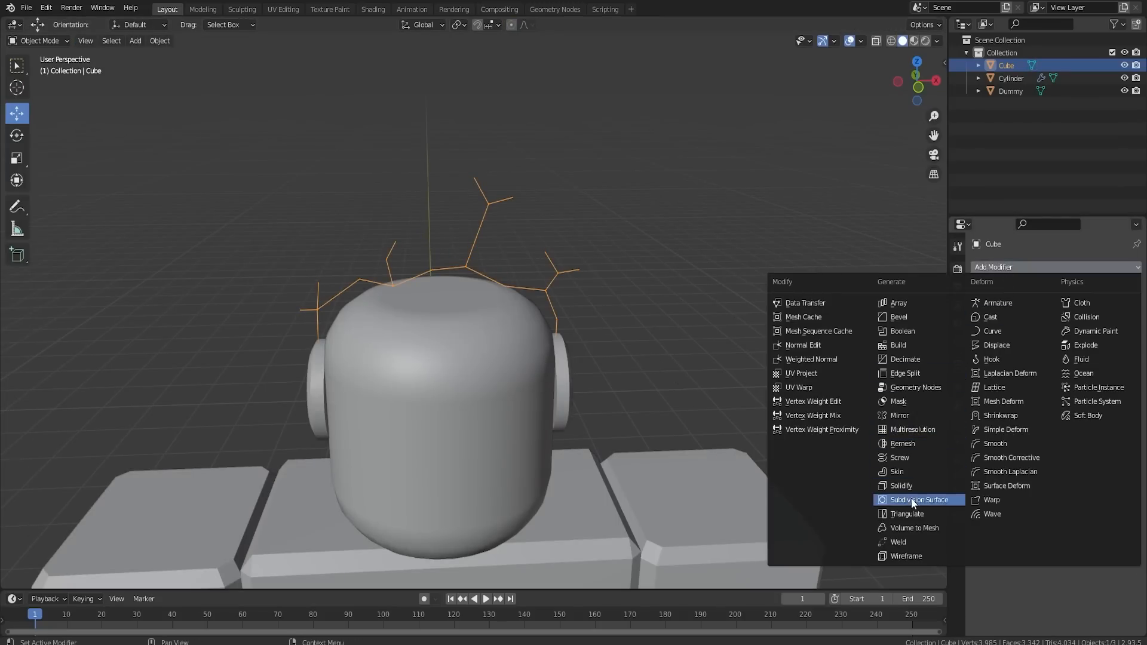
{"action": "left_click", "coordinate": [897, 471]}
- Shrink the skin thickness of the whole headband to about 0.048 and turn off proportional editing
{"action": "middle_click_drag", "start_coordinate": [645, 344], "coordinate": [617, 295]}
{"action": "key", "text": "Tab"}
{"action": "middle_click_drag", "start_coordinate": [474, 273], "coordinate": [543, 308]}
{"action": "key", "text": "s"}
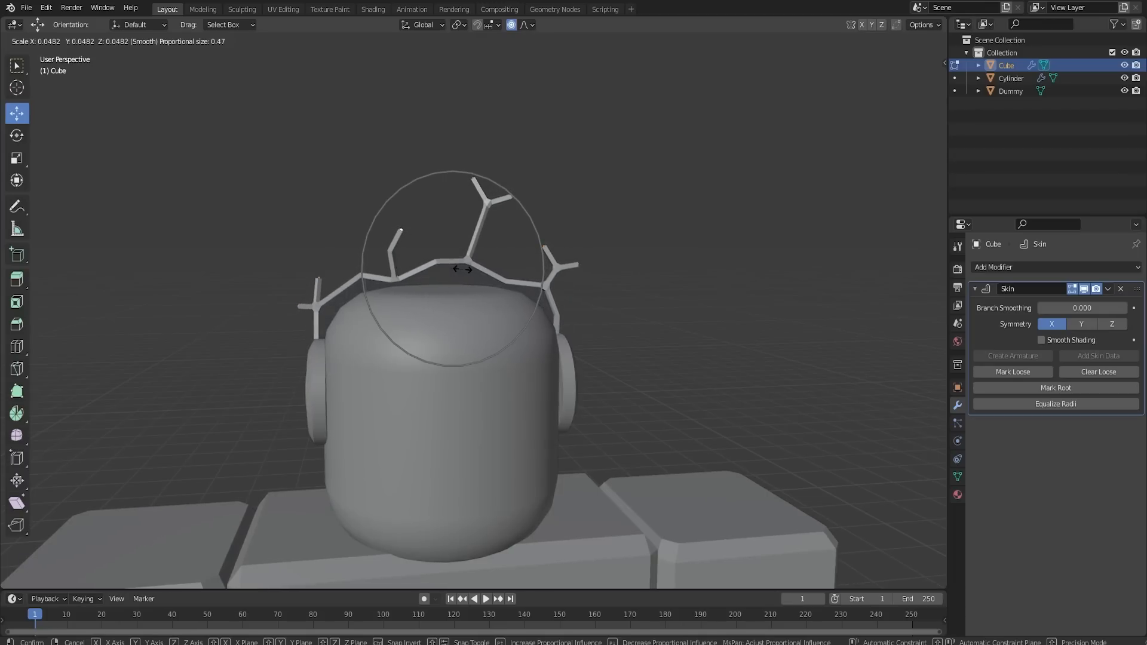
{"action": "left_click", "coordinate": [462, 269]}
{"action": "left_click", "coordinate": [509, 26]}
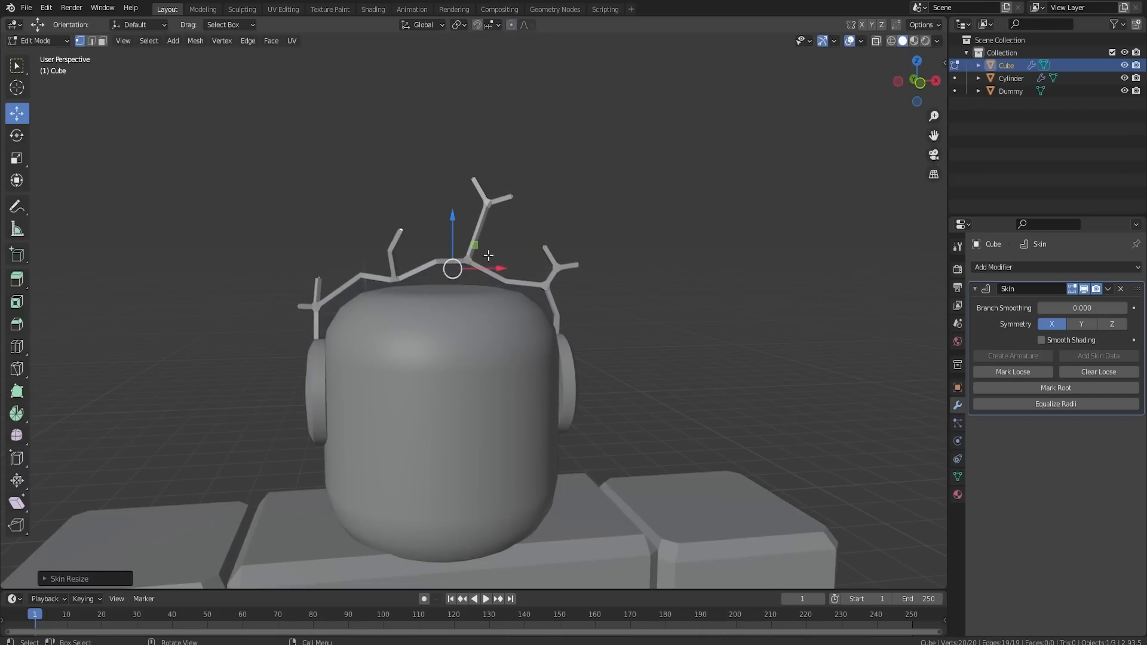
- Thicken the skin of all the headband's vertices slightly with Skin Resize
{"action": "scroll", "coordinate": [489, 255], "scroll_direction": "up", "scroll_amount": 2}
{"action": "middle_click_drag", "start_coordinate": [504, 206], "coordinate": [561, 244]}
{"action": "key", "text": "ctrl+a"}
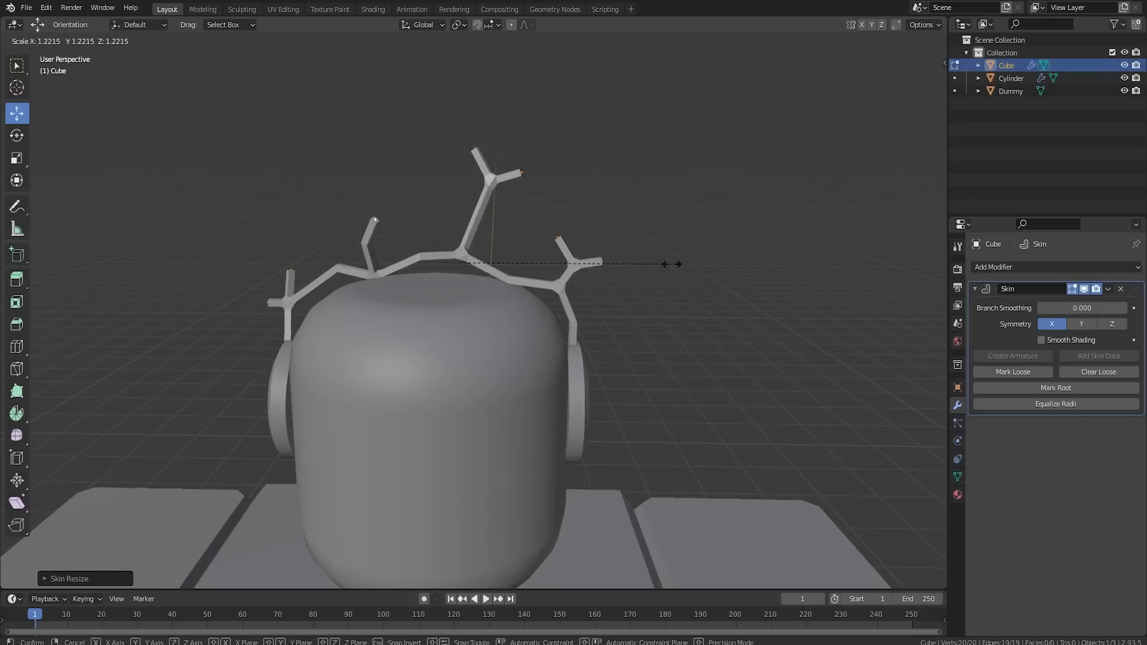
{"action": "left_click", "coordinate": [696, 264]}
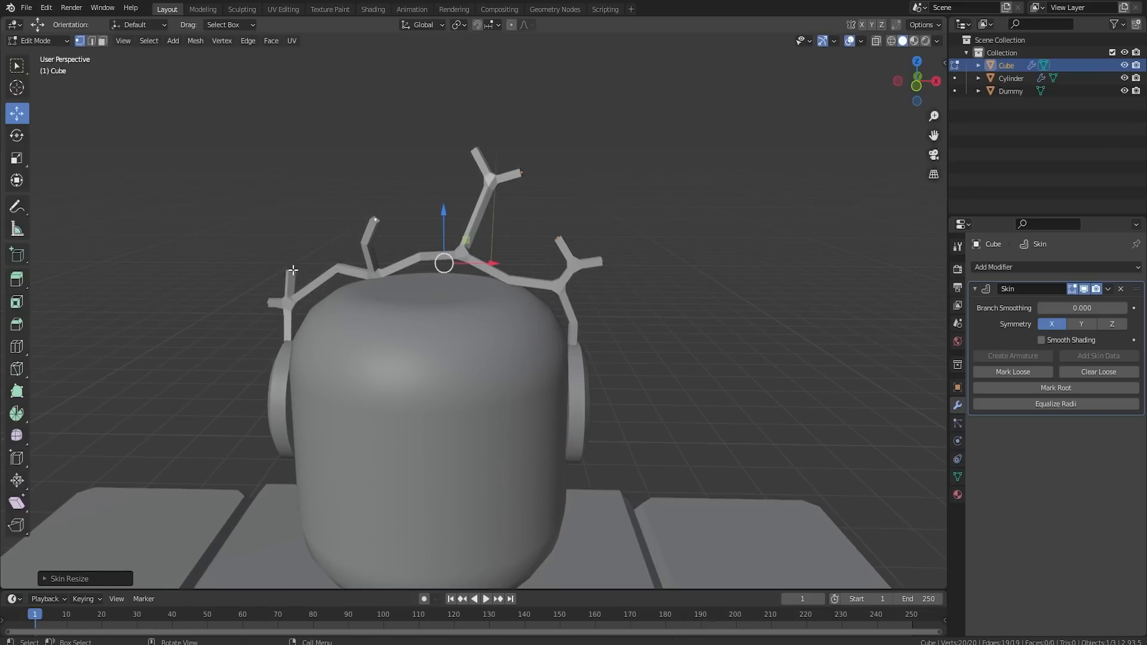
- Taper the twigs by reducing the skin radius at all of their tip vertices
{"action": "left_click", "coordinate": [293, 271]}
{"action": "left_click", "coordinate": [373, 217], "text": "shift"}
{"action": "left_click", "coordinate": [473, 148], "text": "shift"}
{"action": "left_click", "coordinate": [521, 173], "text": "shift"}
{"action": "left_click", "coordinate": [560, 238], "text": "shift"}
{"action": "left_click", "coordinate": [600, 261], "text": "shift"}
{"action": "key", "text": "s"}
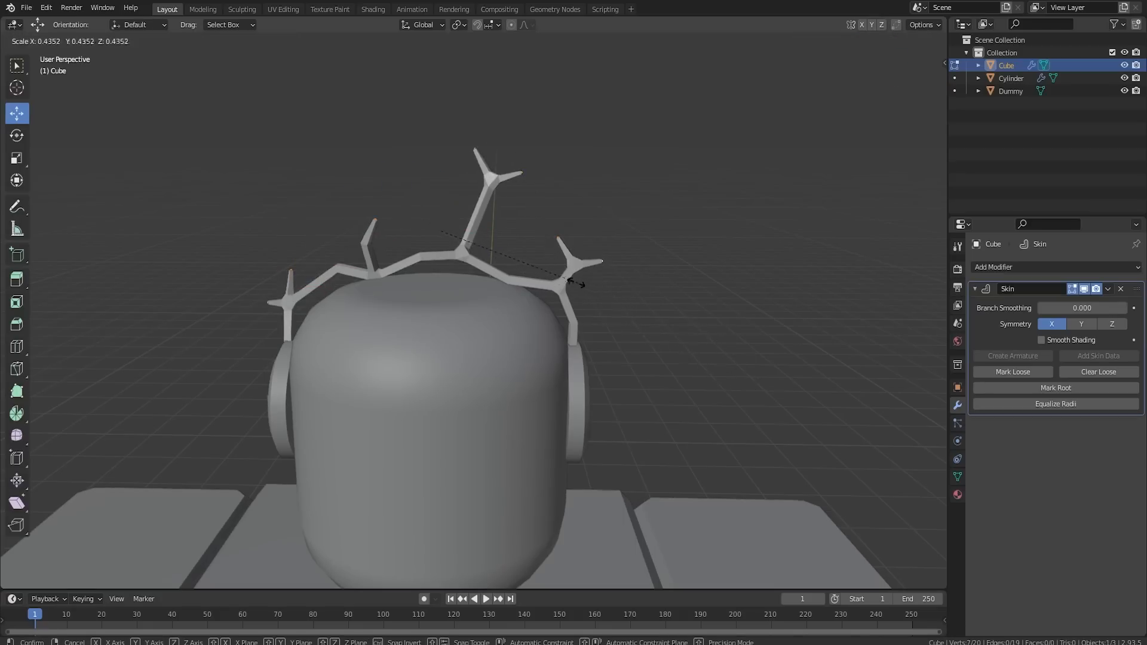
{"action": "left_click", "coordinate": [507, 252]}
- Reduce the skin radius at the forks' junction vertices to about 0.54 and return to Object Mode
{"action": "left_click", "coordinate": [569, 263]}
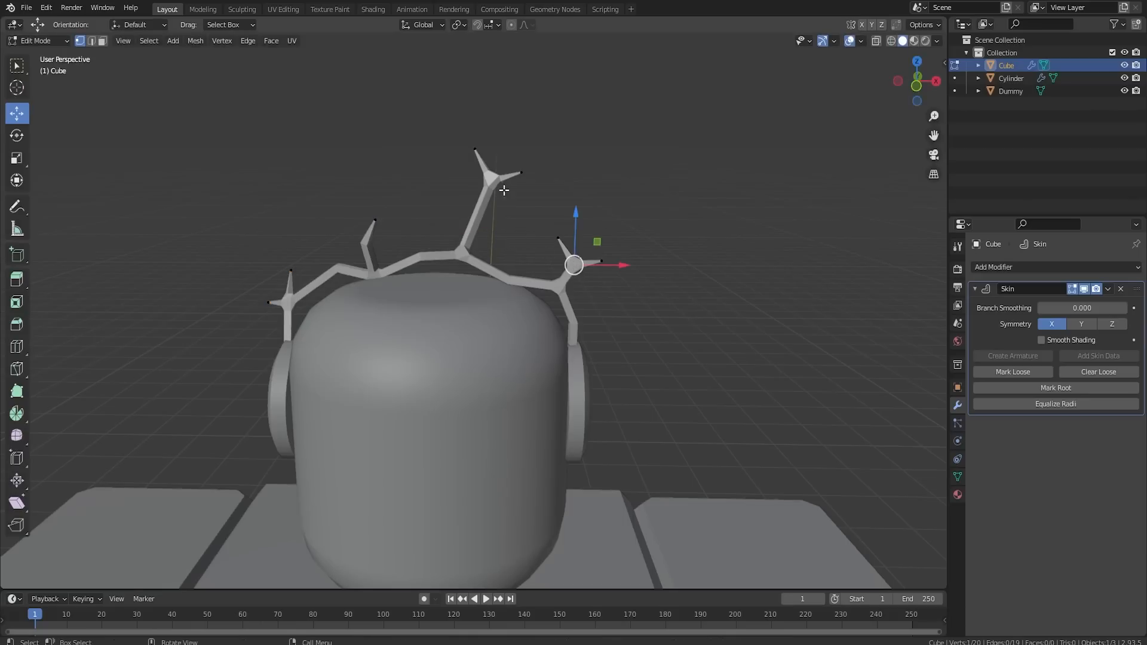
{"action": "left_click", "coordinate": [492, 178], "text": "shift"}
{"action": "left_click", "coordinate": [292, 305], "text": "shift"}
{"action": "left_click", "coordinate": [286, 301], "text": "shift"}
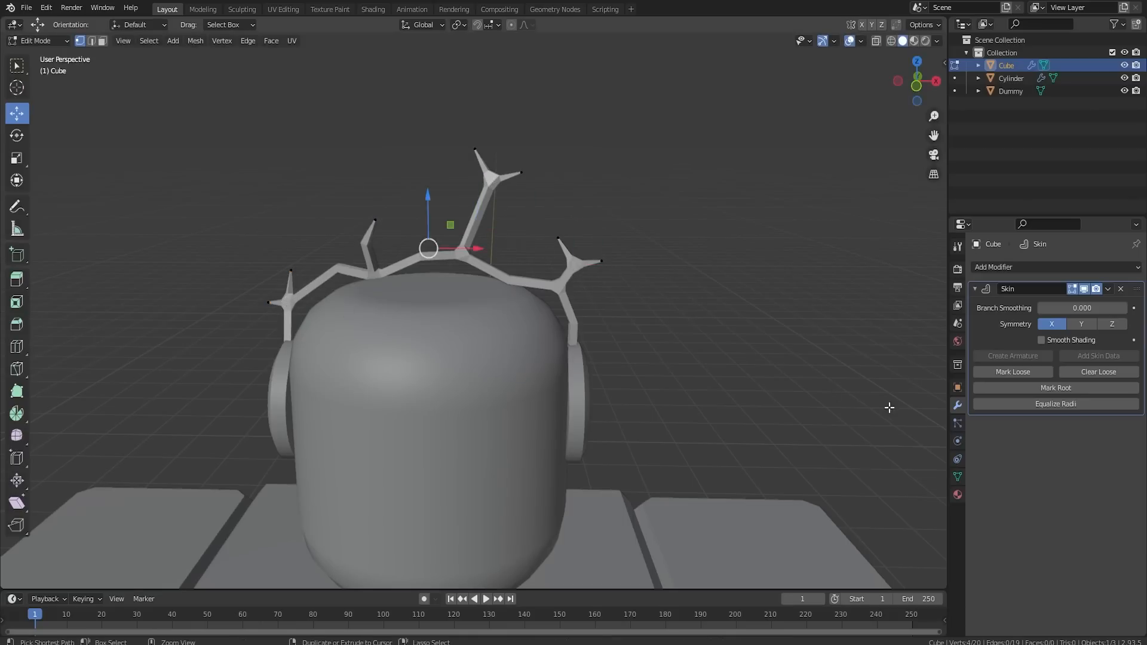
{"action": "key", "text": "ctrl+a"}
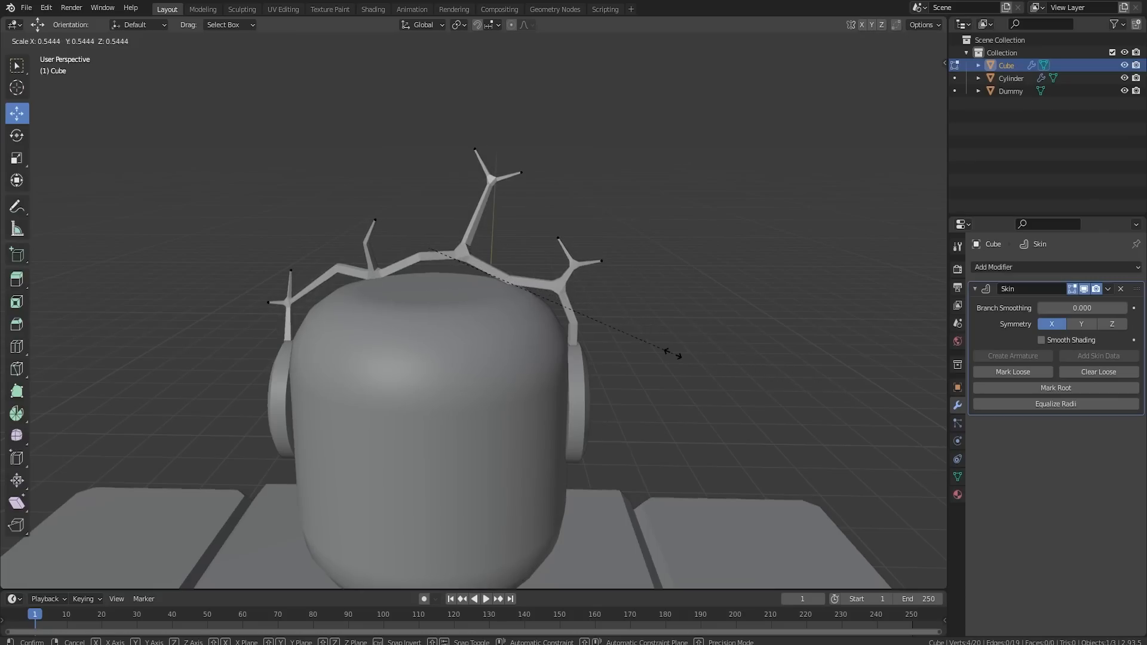
{"action": "left_click", "coordinate": [670, 352]}
{"action": "key", "text": "Tab"}
{"action": "middle_click_drag", "start_coordinate": [604, 366], "coordinate": [578, 352]}
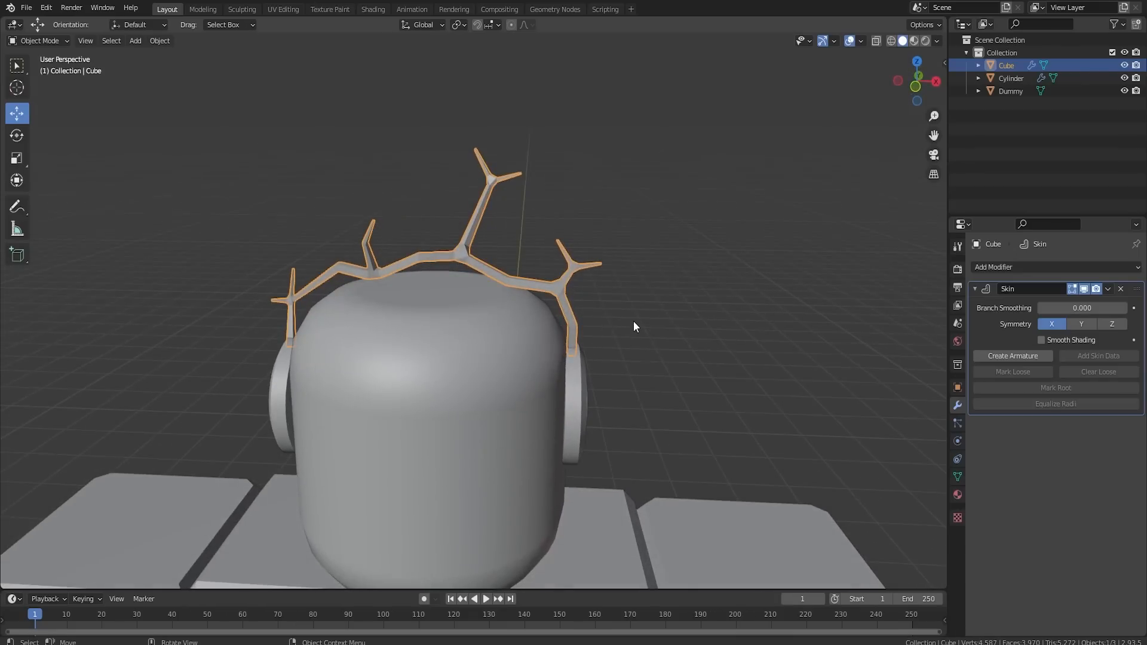
{"action": "left_click", "coordinate": [1049, 267]}
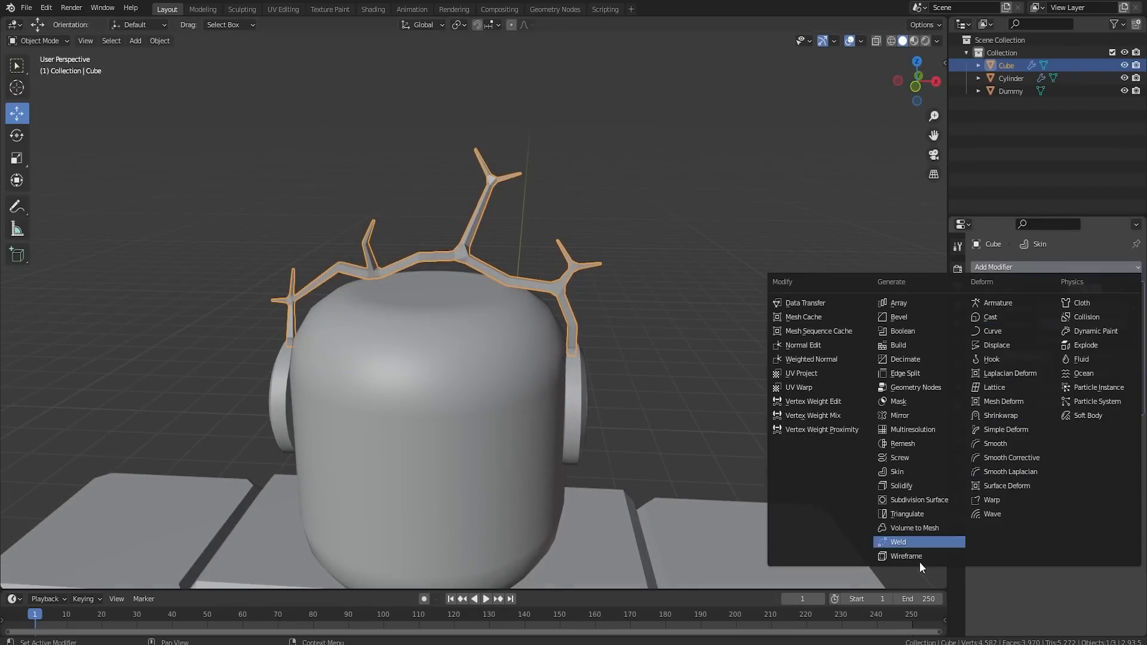
{"action": "left_click", "coordinate": [938, 495]}
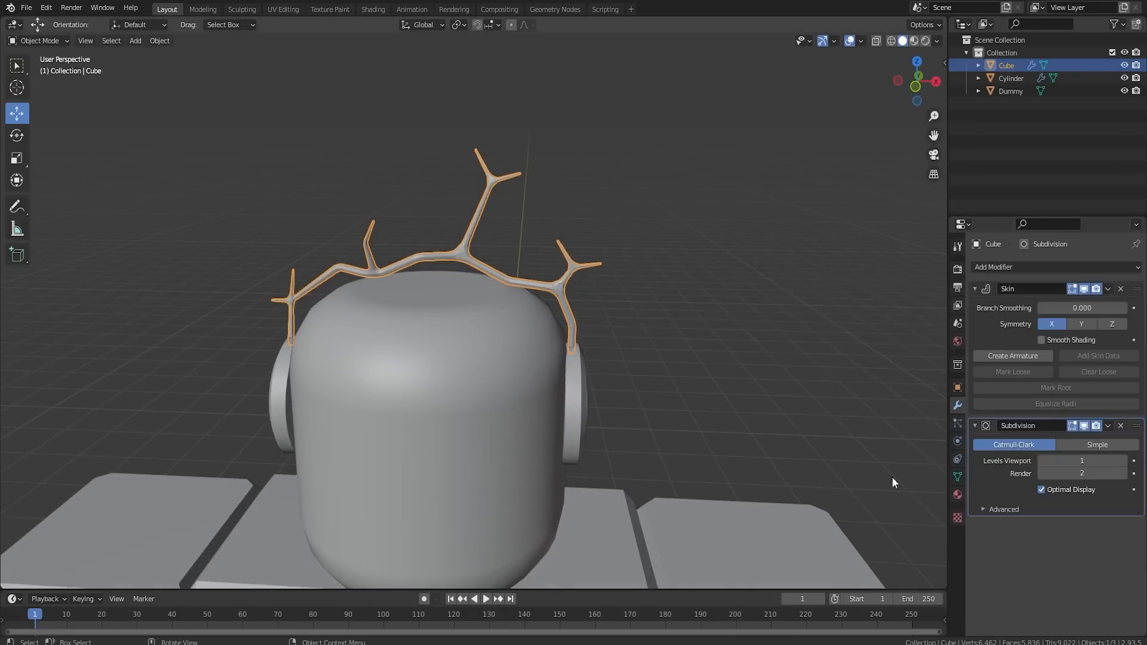
{"action": "middle_click_drag", "start_coordinate": [677, 364], "coordinate": [668, 317]}
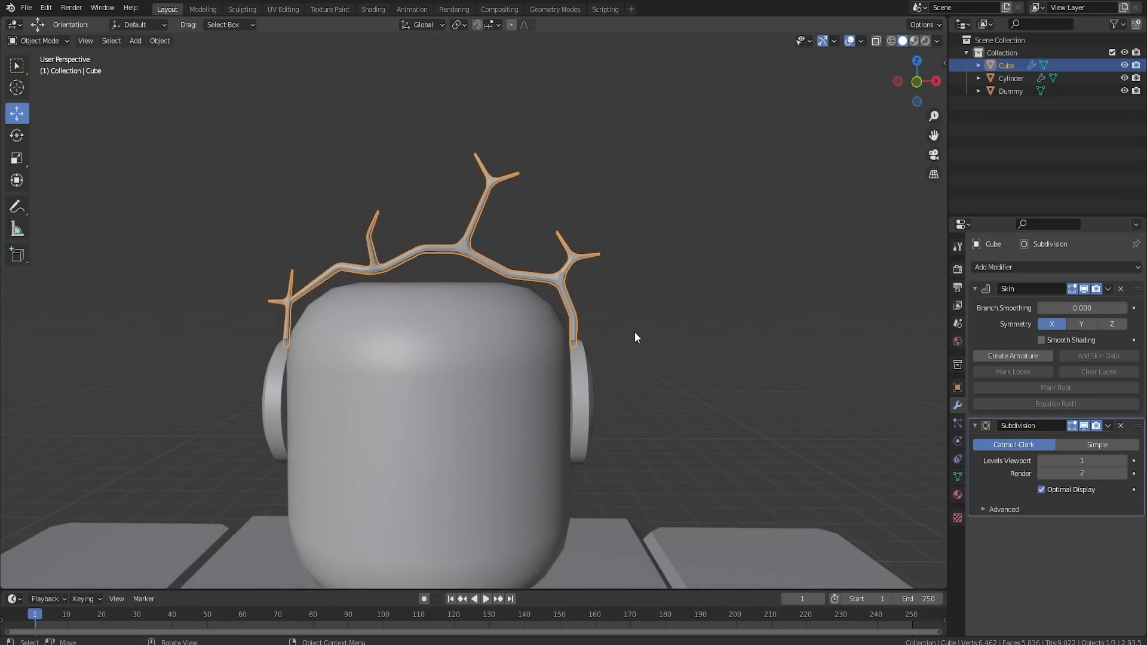
{"action": "mouse_move", "coordinate": [588, 276]}
{"action": "middle_mouse_down"}
{"action": "mouse_move", "coordinate": [453, 321]}
{"action": "mouse_move", "coordinate": [564, 313]}
{"action": "mouse_move", "coordinate": [603, 284]}
{"action": "middle_mouse_up"}
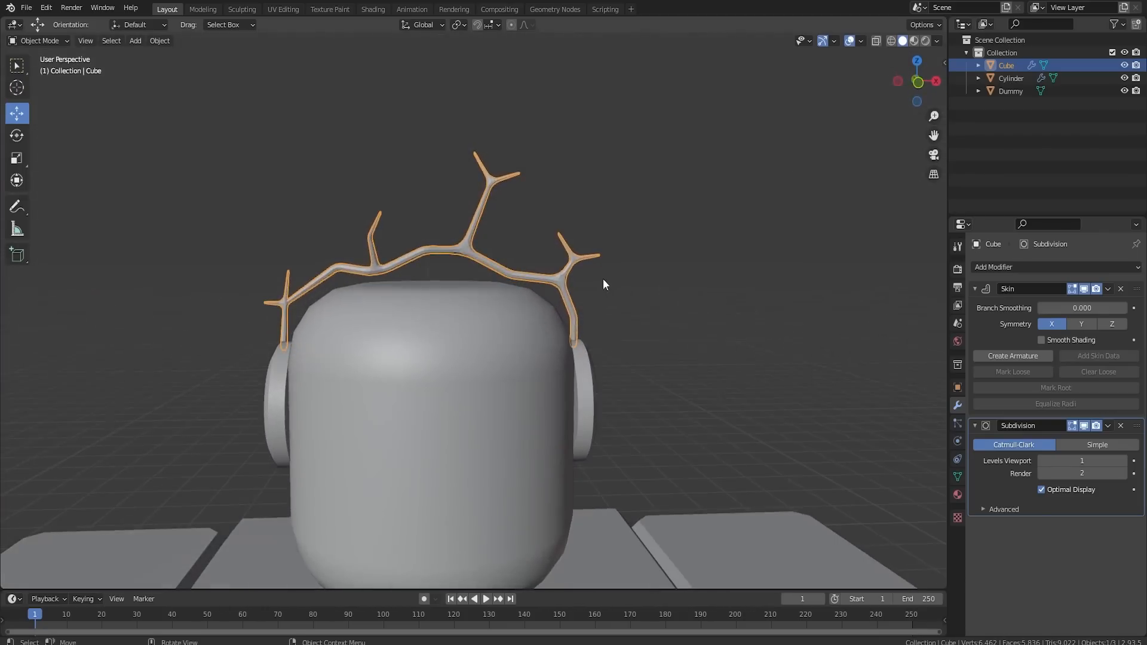
{"action": "left_click", "coordinate": [1120, 426]}
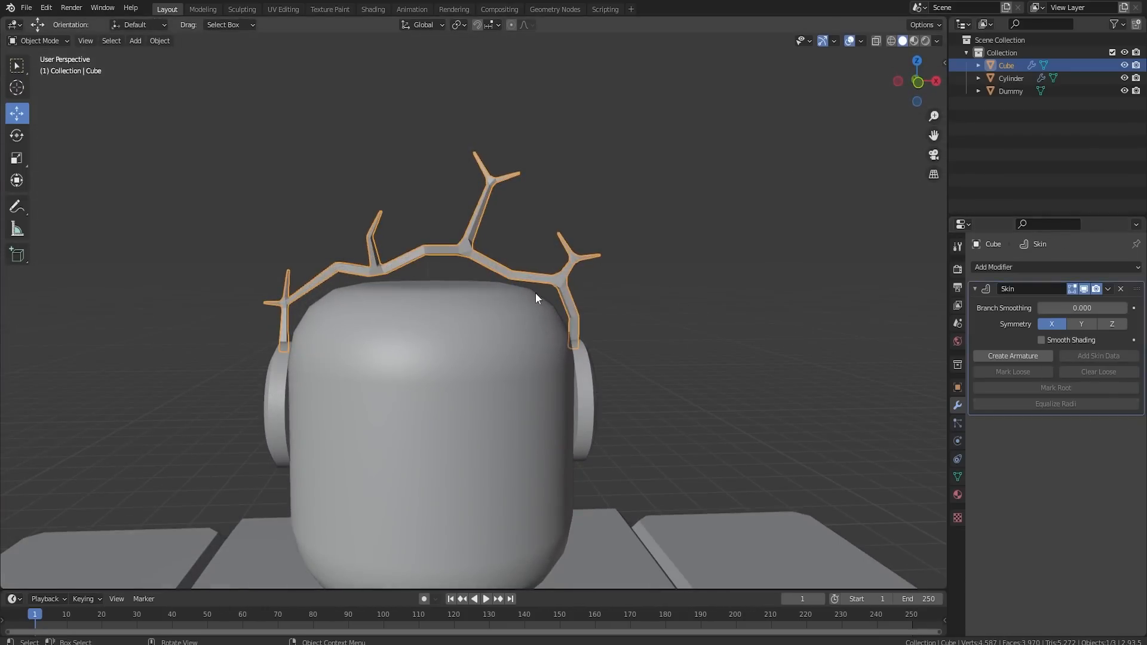
- Add a Subdivision Surface modifier to the headband and shade it smooth
{"action": "middle_click_drag", "start_coordinate": [544, 292], "coordinate": [657, 292]}
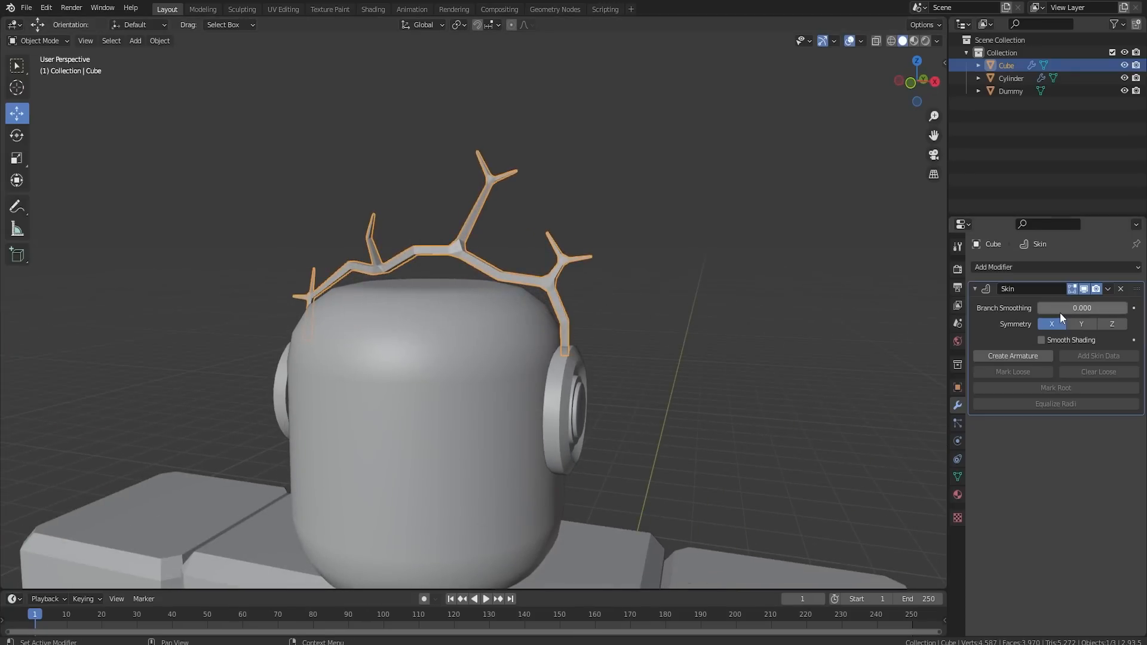
{"action": "left_click", "coordinate": [1110, 269]}
{"action": "left_click", "coordinate": [899, 472]}
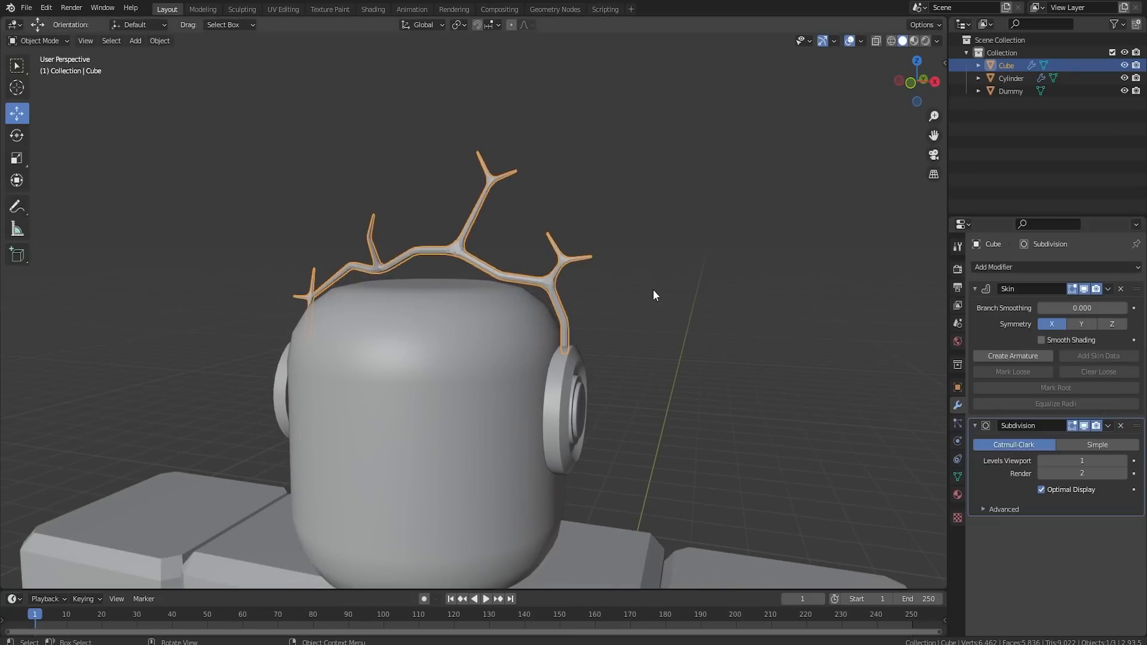
{"action": "middle_click_drag", "start_coordinate": [645, 296], "coordinate": [657, 294]}
{"action": "right_click", "coordinate": [454, 249]}
{"action": "left_click", "coordinate": [454, 250]}
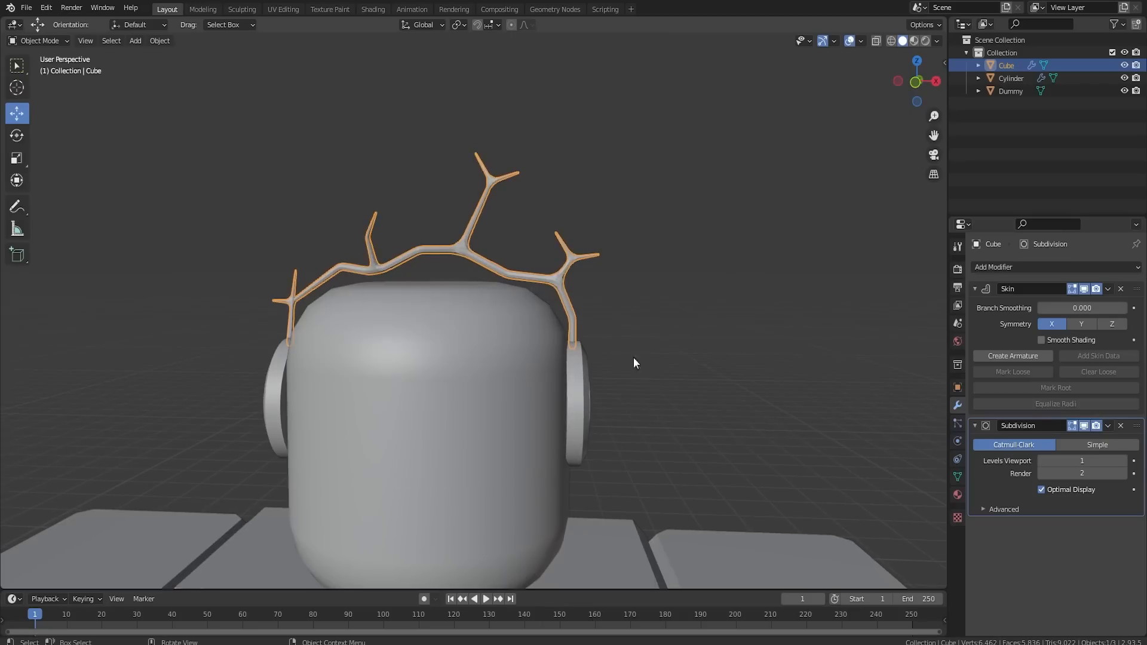
- Apply the headband's Skin and Subdivision modifiers and enable Auto Smooth for its normals
{"action": "left_click", "coordinate": [1108, 289]}
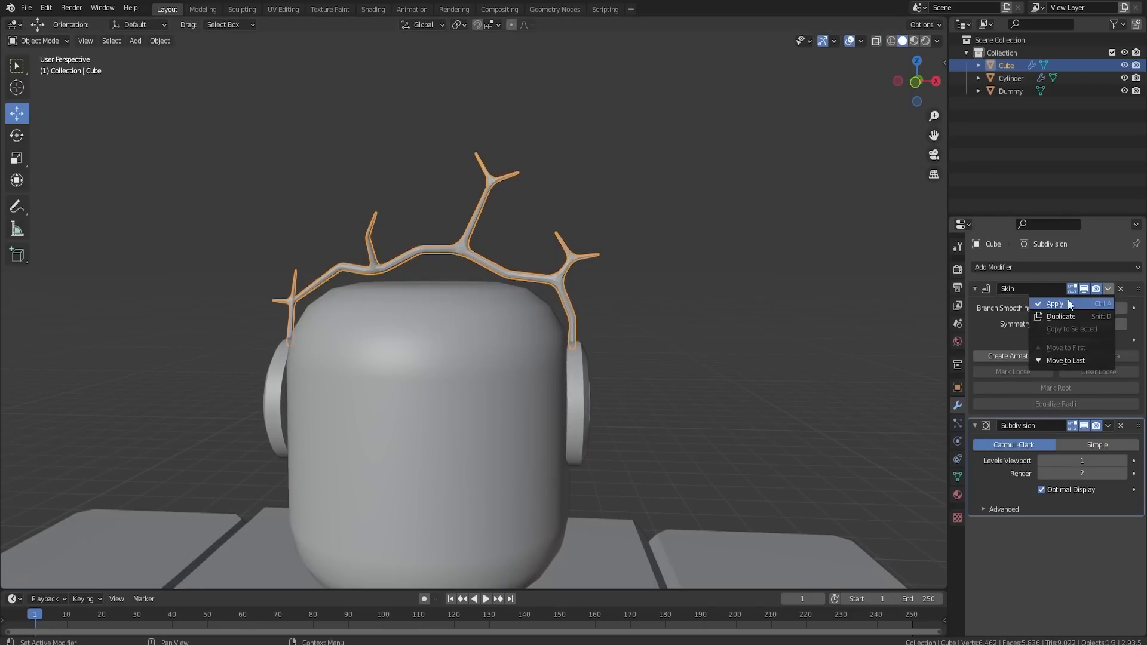
{"action": "left_click", "coordinate": [1097, 301]}
{"action": "key", "text": "ctrl+a"}
{"action": "left_click", "coordinate": [956, 476]}
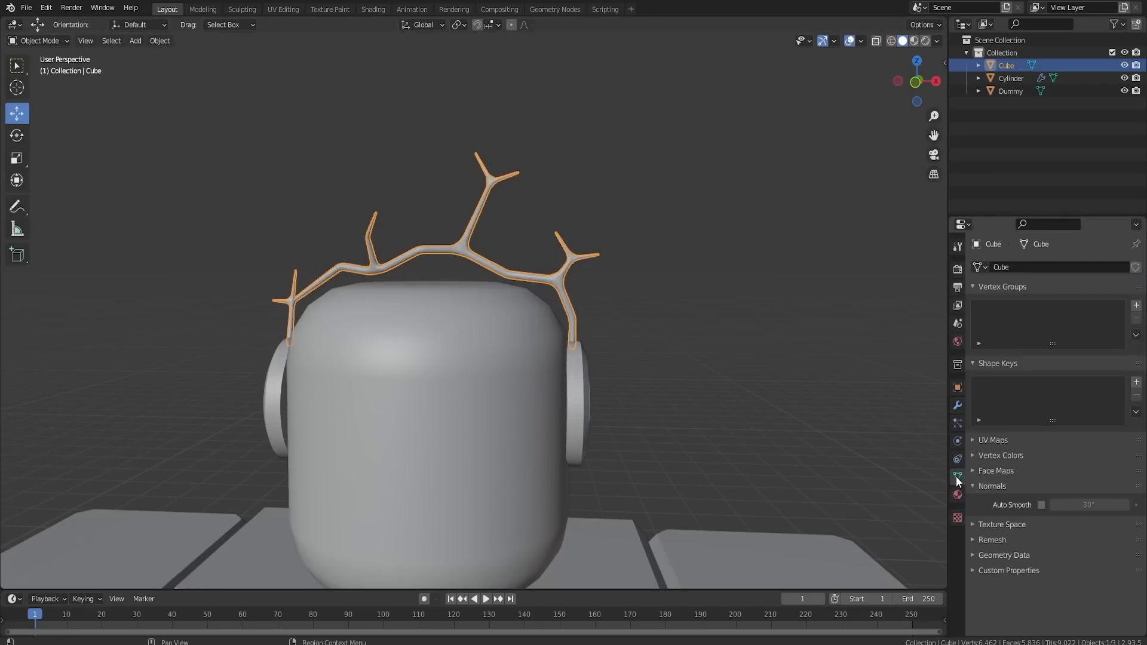
{"action": "left_click", "coordinate": [1041, 505]}
{"action": "left_click", "coordinate": [686, 376]}
- Import the maple leaf image as a reference beside the dummy in the back orthographic view
{"action": "middle_click_drag", "start_coordinate": [444, 299], "coordinate": [517, 305]}
{"action": "middle_click_drag", "start_coordinate": [605, 322], "coordinate": [322, 343]}
{"action": "scroll", "coordinate": [485, 337], "scroll_direction": "down", "scroll_amount": 1, "text": "alt"}
{"action": "scroll", "coordinate": [485, 337], "scroll_direction": "down", "scroll_amount": 8}
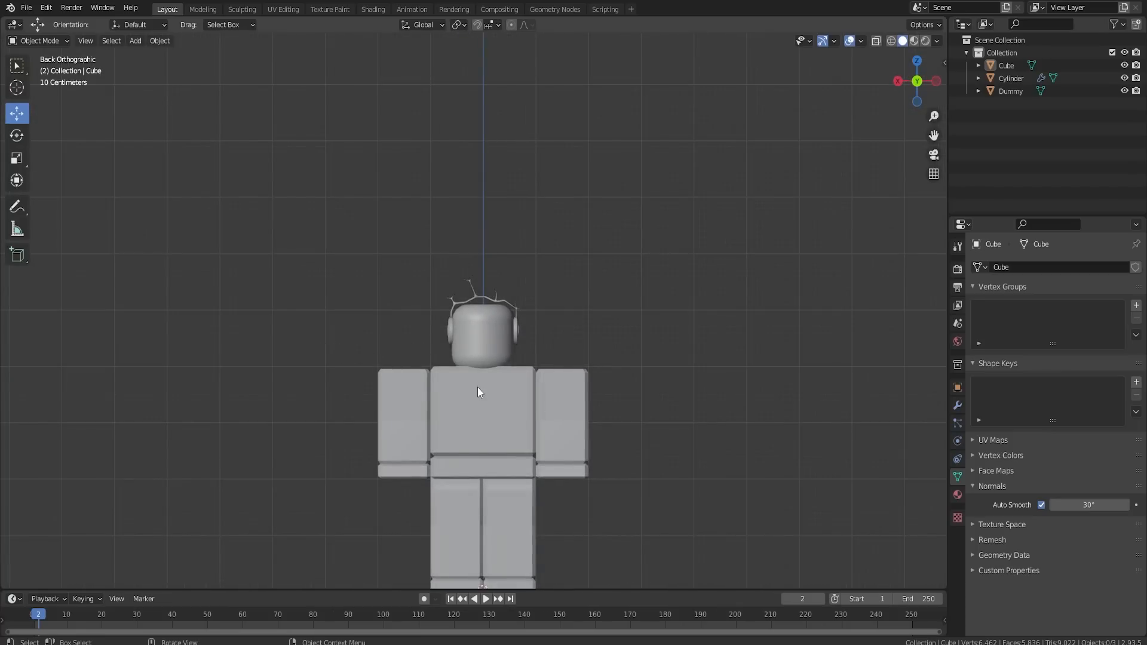
{"action": "scroll", "coordinate": [471, 392], "scroll_direction": "down", "scroll_amount": 2}
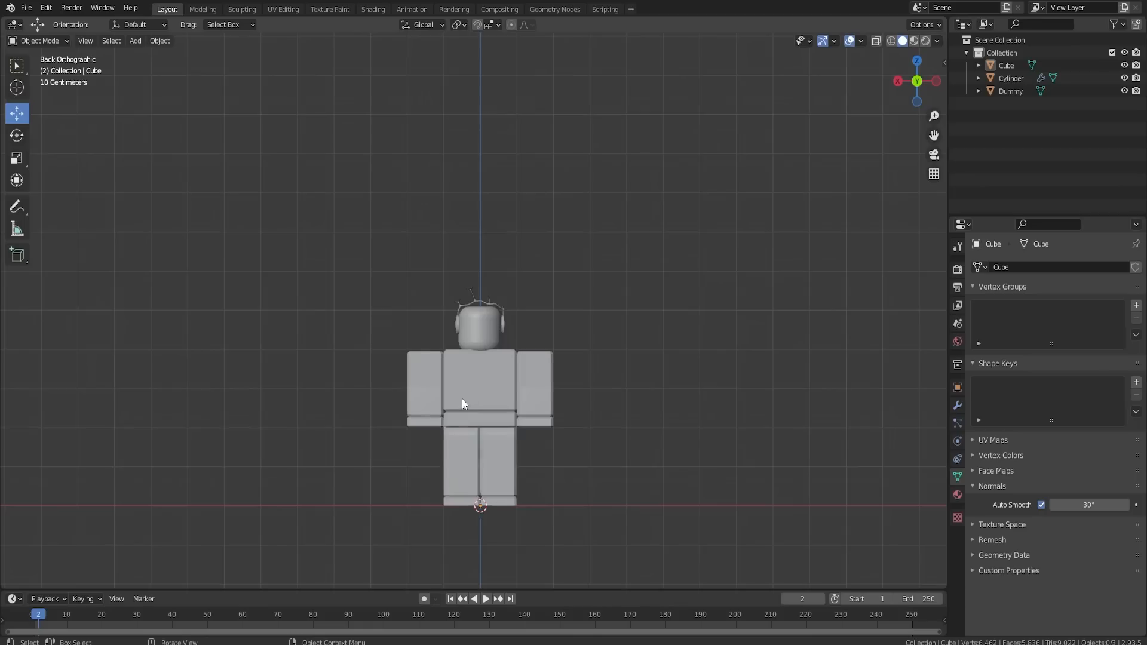
{"action": "scroll", "coordinate": [462, 399], "scroll_direction": "up", "scroll_amount": 3}
{"action": "scroll", "coordinate": [461, 389], "scroll_direction": "down", "scroll_amount": 2}
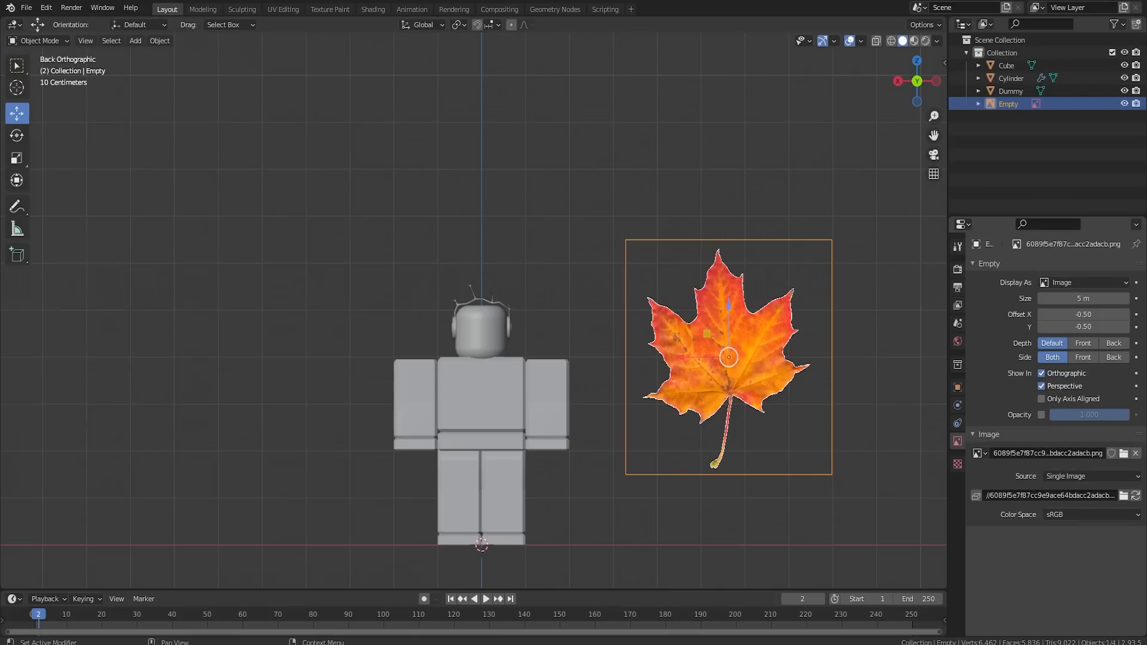
- Add a cube mesh in back orthographic view and merge all its vertices into a single vertex in Edit Mode
{"action": "mouse_move", "coordinate": [697, 332]}
{"action": "middle_mouse_down"}
{"action": "mouse_move", "coordinate": [746, 332]}
{"action": "mouse_move", "coordinate": [704, 352]}
{"action": "mouse_move", "coordinate": [711, 320]}
{"action": "mouse_move", "coordinate": [704, 338]}
{"action": "middle_mouse_up"}
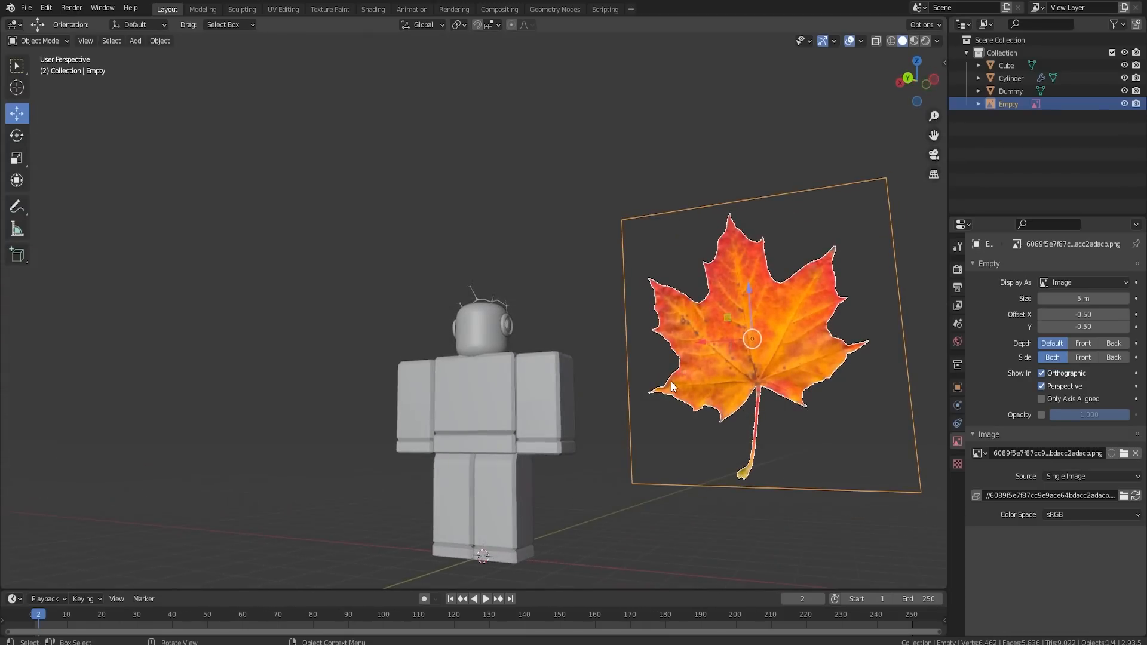
{"action": "middle_click_drag", "start_coordinate": [693, 306], "coordinate": [746, 334]}
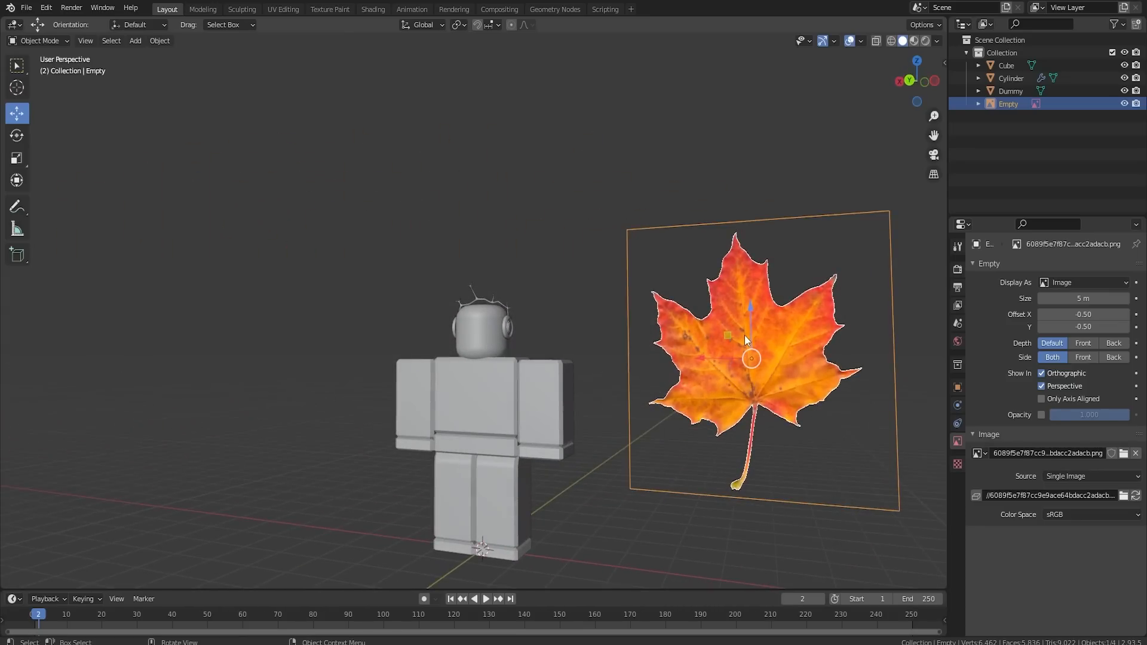
{"action": "middle_click_drag", "start_coordinate": [754, 339], "coordinate": [651, 372]}
{"action": "key", "text": "shift+a"}
{"action": "mouse_move", "coordinate": [644, 372]}
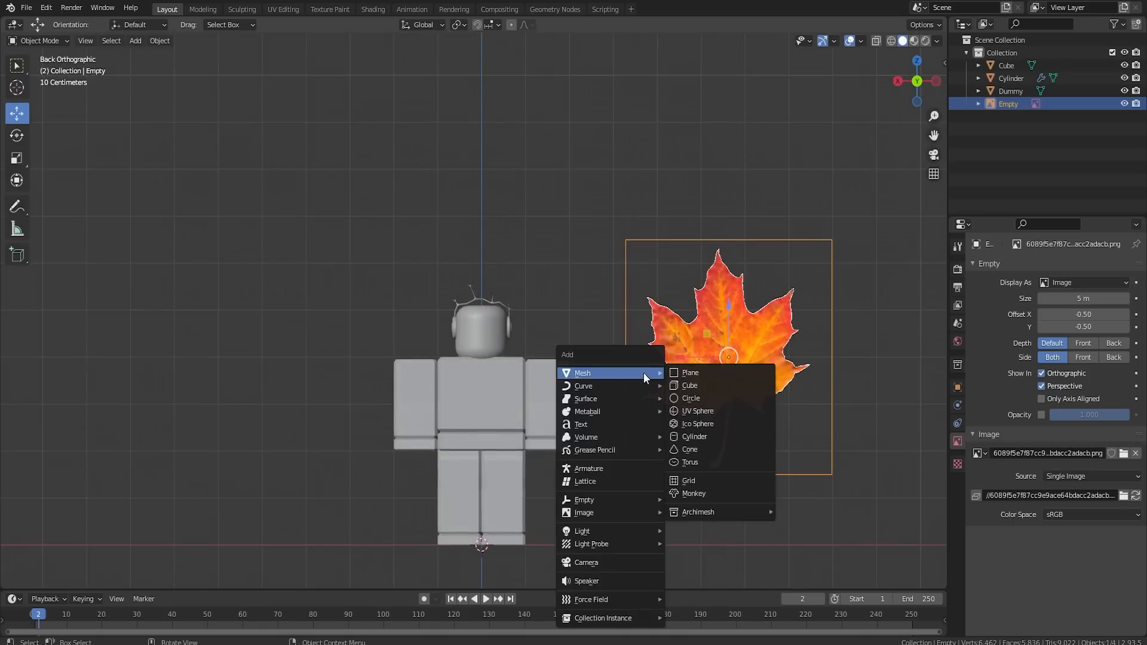
{"action": "left_click", "coordinate": [707, 385]}
{"action": "key", "text": "Tab"}
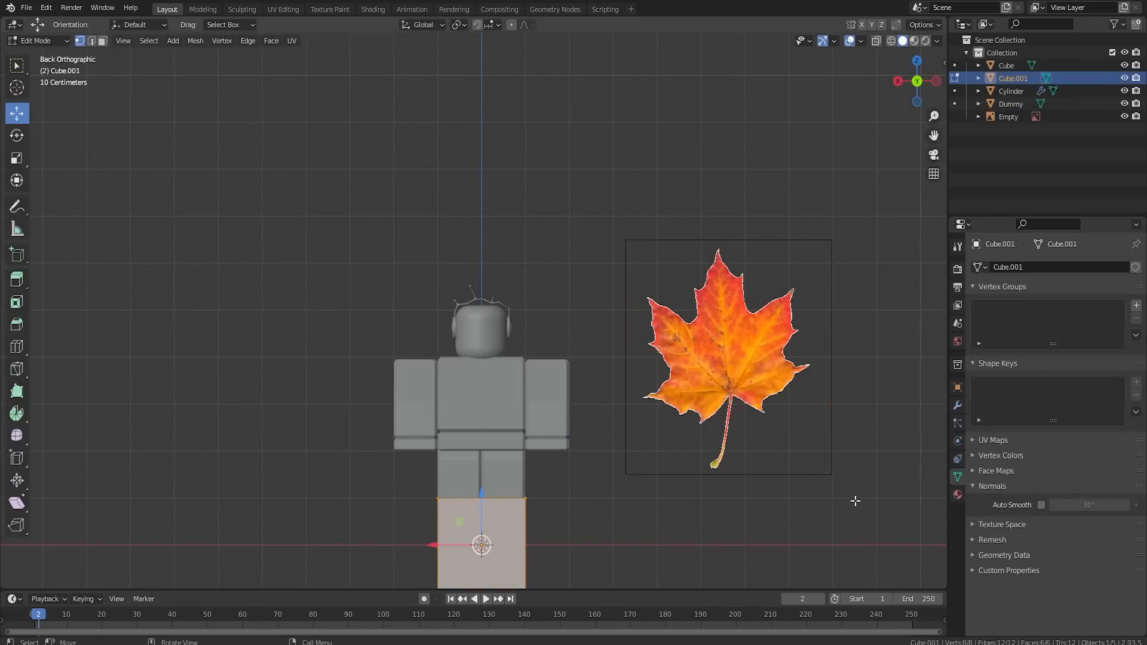
{"action": "key", "text": "m"}
{"action": "left_click", "coordinate": [766, 493]}
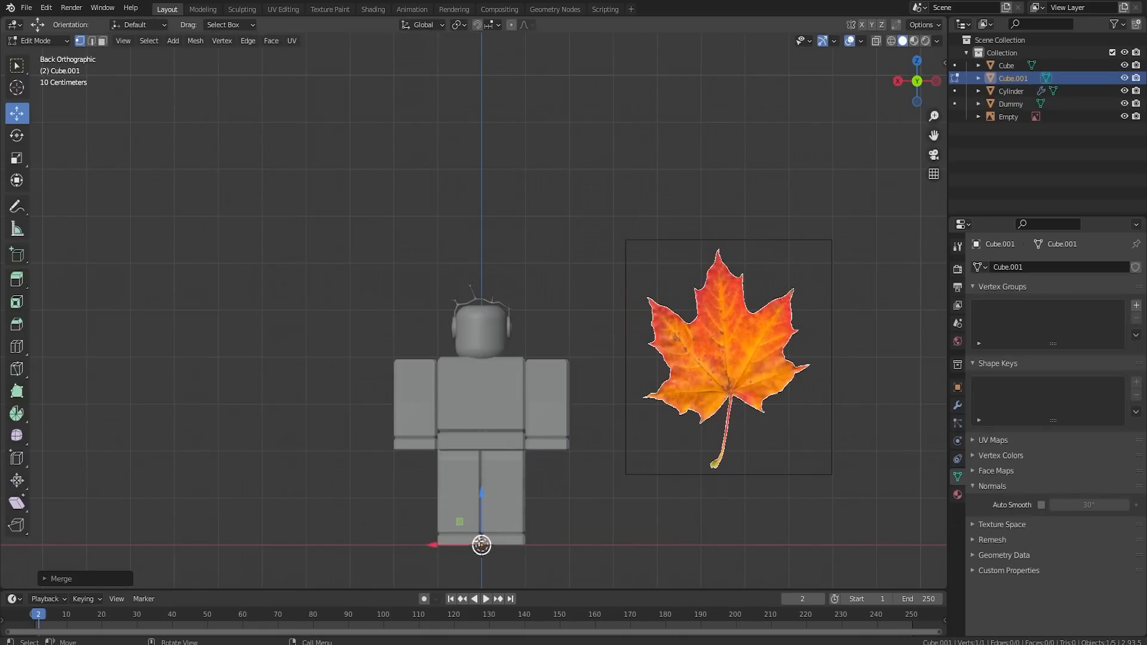
- Move the single vertex onto the left edge of the leaf's stem, just below the leaf base
{"action": "left_click_drag", "start_coordinate": [451, 545], "coordinate": [679, 533]}
{"action": "left_click_drag", "start_coordinate": [708, 496], "coordinate": [727, 425]}
{"action": "left_click_drag", "start_coordinate": [731, 380], "coordinate": [733, 369]}
{"action": "left_click_drag", "start_coordinate": [687, 401], "coordinate": [706, 398]}
{"action": "scroll", "coordinate": [707, 398], "scroll_direction": "up", "scroll_amount": 7}
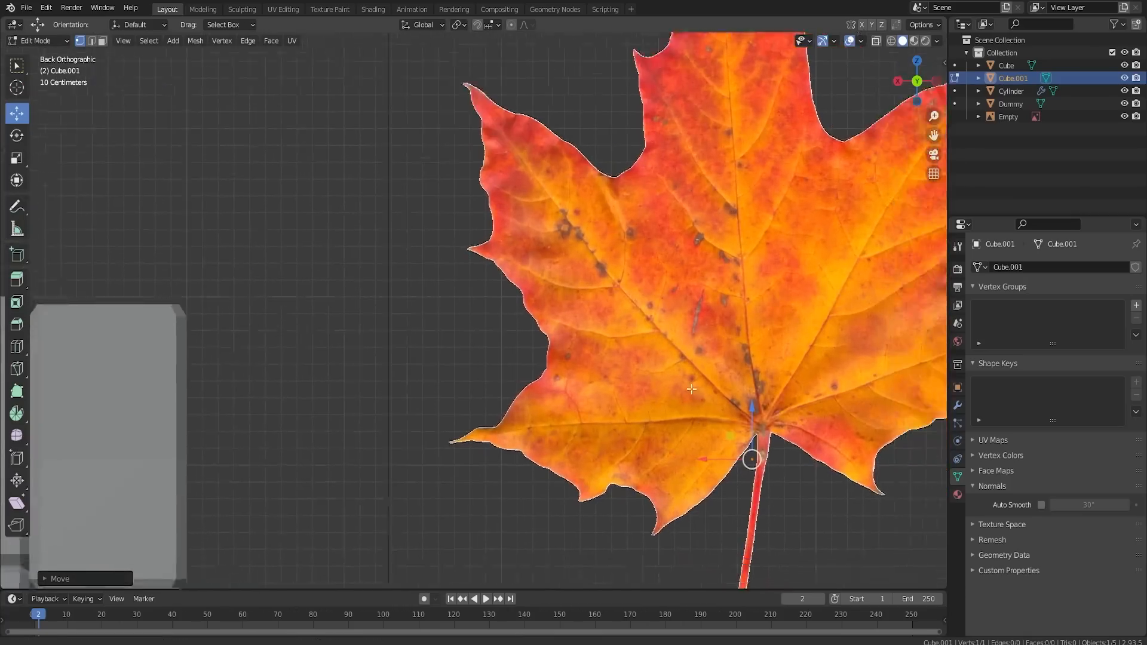
{"action": "middle_click_drag", "start_coordinate": [691, 389], "coordinate": [551, 317], "text": "shift"}
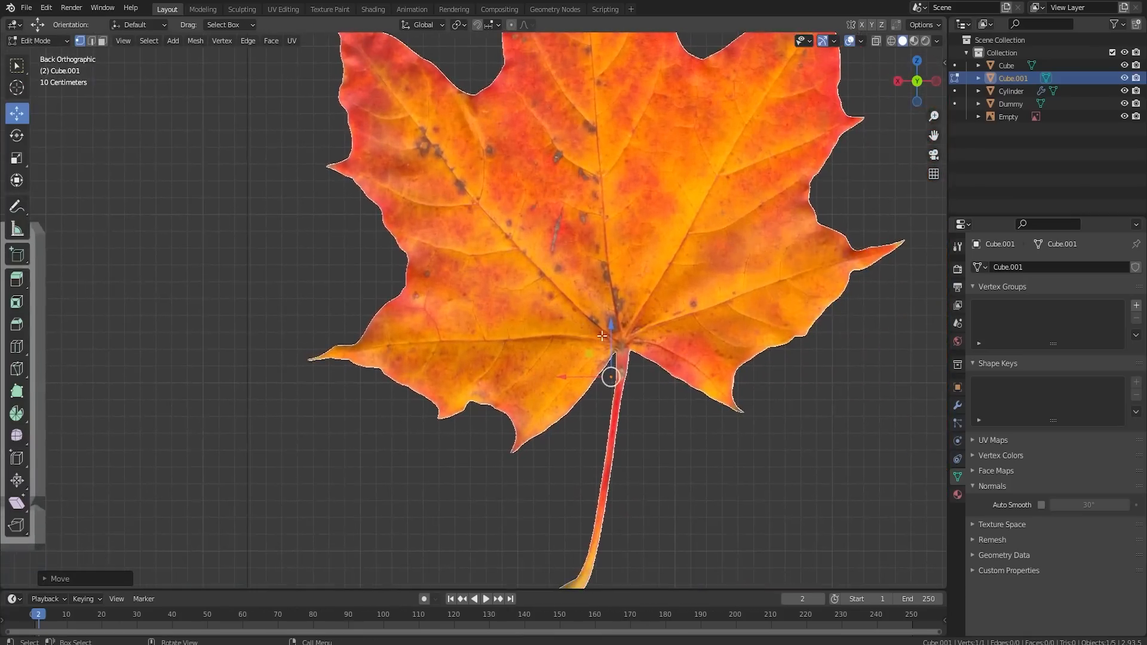
{"action": "left_click_drag", "start_coordinate": [585, 379], "coordinate": [589, 381]}
{"action": "scroll", "coordinate": [687, 418], "scroll_direction": "up", "scroll_amount": 4}
{"action": "middle_click_drag", "start_coordinate": [777, 457], "coordinate": [573, 417], "text": "shift"}
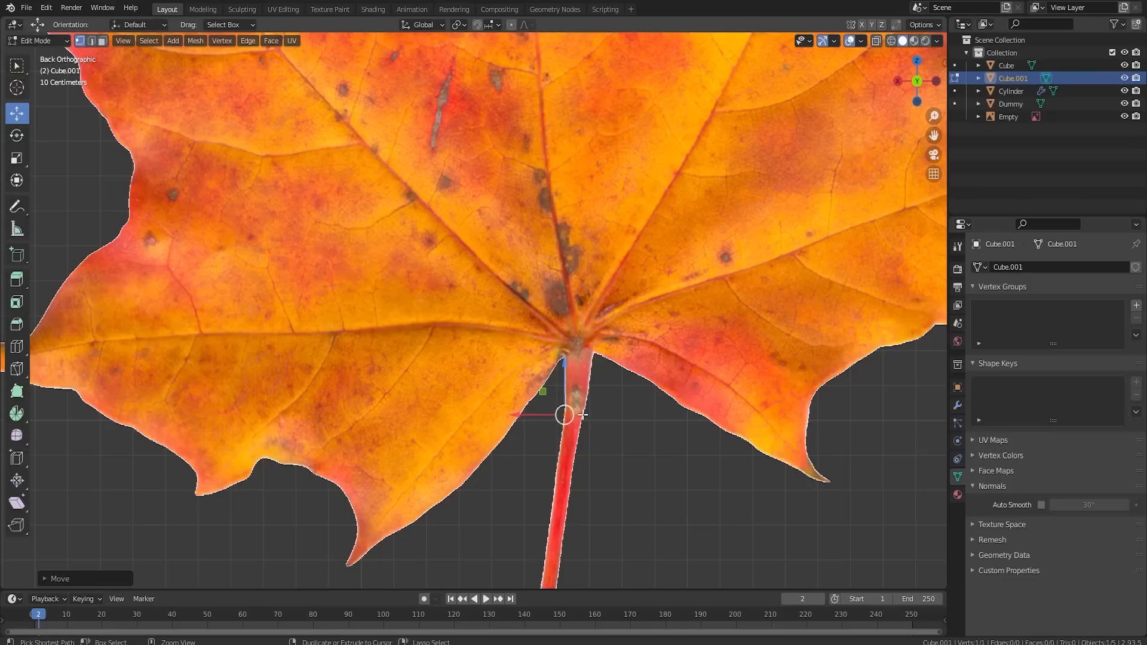
- Extrude vertices across the stem, up its right edge and along the lower-right lobe's underside to the lobe's tip
{"action": "right_click", "coordinate": [582, 414], "text": "ctrl"}
{"action": "right_click", "coordinate": [589, 389], "text": "ctrl"}
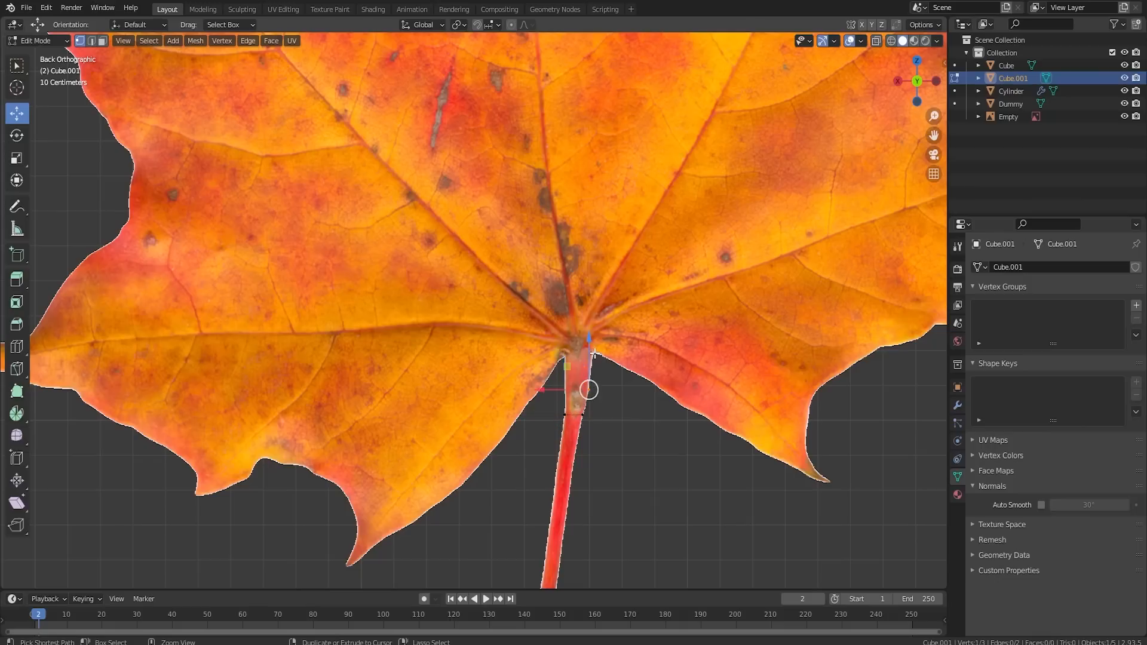
{"action": "right_click", "coordinate": [593, 352], "text": "ctrl"}
{"action": "right_click", "coordinate": [637, 373], "text": "ctrl"}
{"action": "right_click", "coordinate": [675, 400], "text": "ctrl"}
{"action": "right_click", "coordinate": [707, 420], "text": "ctrl"}
{"action": "right_click", "coordinate": [729, 433], "text": "ctrl"}
{"action": "right_click", "coordinate": [750, 447], "text": "ctrl"}
{"action": "right_click", "coordinate": [772, 458], "text": "ctrl"}
{"action": "right_click", "coordinate": [802, 472], "text": "ctrl"}
{"action": "right_click", "coordinate": [824, 482], "text": "ctrl"}
{"action": "right_click", "coordinate": [829, 482], "text": "ctrl"}
- Continue extruding vertices from the lower-right lobe's tip up its outer edge and around the adjoining notch
{"action": "right_click", "coordinate": [812, 467], "text": "ctrl"}
{"action": "right_click", "coordinate": [806, 447], "text": "ctrl"}
{"action": "right_click", "coordinate": [806, 426], "text": "ctrl"}
{"action": "right_click", "coordinate": [808, 410], "text": "ctrl"}
{"action": "right_click", "coordinate": [817, 388], "text": "ctrl"}
{"action": "right_click", "coordinate": [854, 365], "text": "ctrl"}
{"action": "right_click", "coordinate": [878, 346], "text": "ctrl"}
- Extrude vertices along the underside of the leaf's long right-hand point up to its tip
{"action": "middle_click_drag", "start_coordinate": [873, 342], "coordinate": [525, 403], "text": "ctrl"}
{"action": "scroll", "coordinate": [527, 406], "scroll_direction": "up", "scroll_amount": 1}
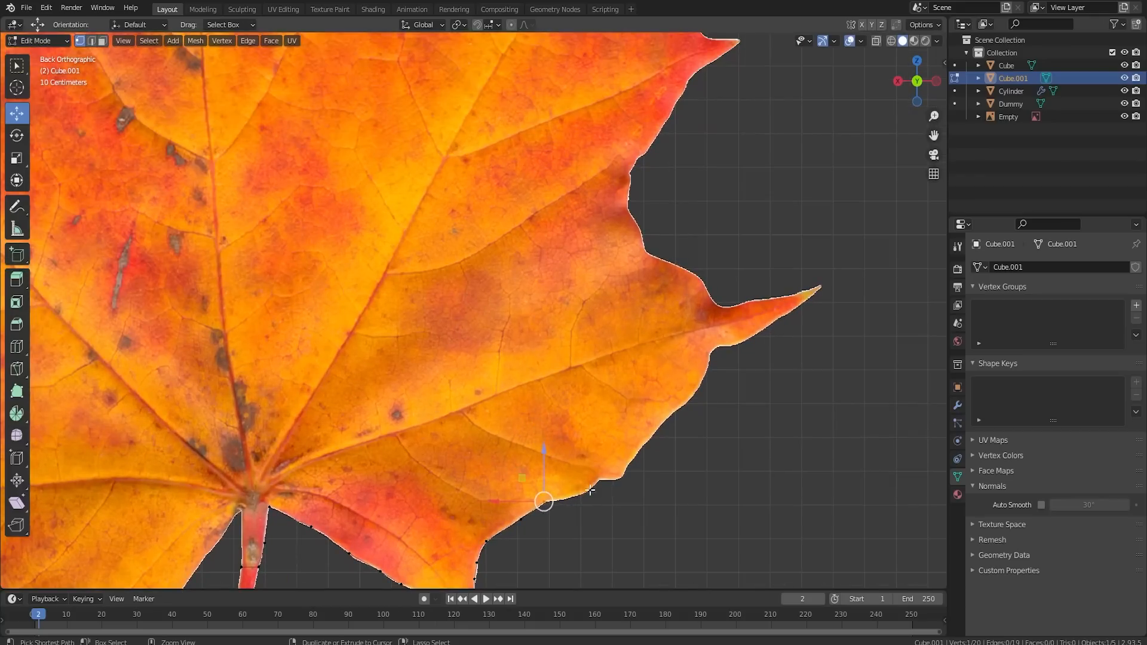
{"action": "right_click", "coordinate": [577, 495], "text": "ctrl"}
{"action": "right_click", "coordinate": [597, 482], "text": "ctrl"}
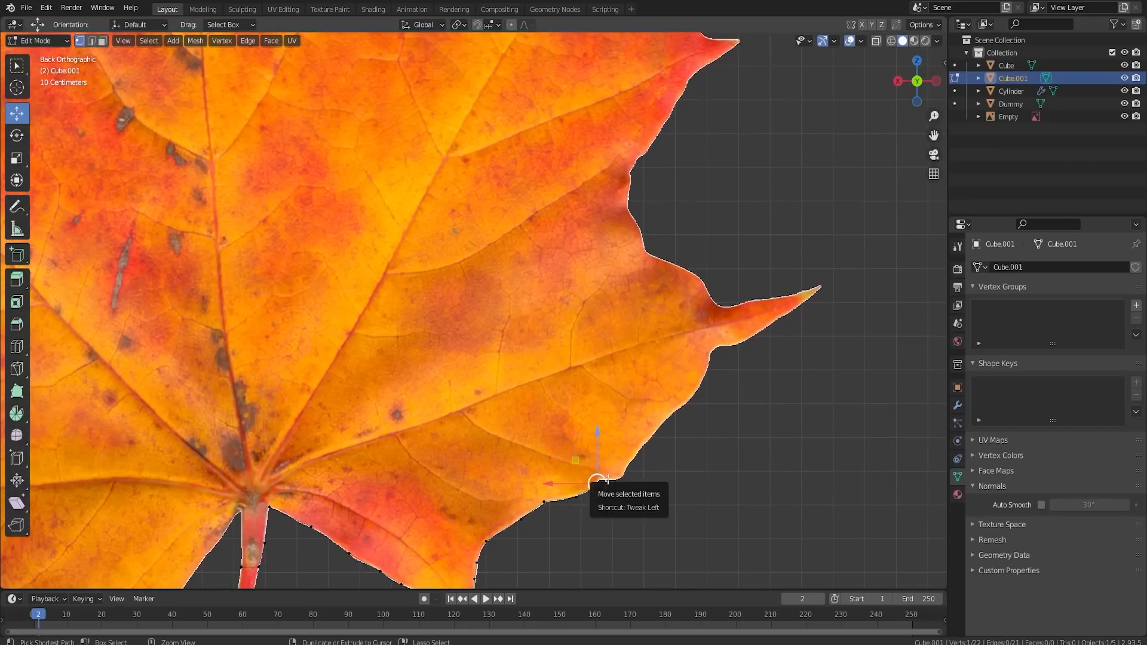
{"action": "right_click", "coordinate": [601, 479], "text": "ctrl"}
{"action": "right_click", "coordinate": [613, 479], "text": "ctrl"}
{"action": "right_click", "coordinate": [624, 475], "text": "ctrl"}
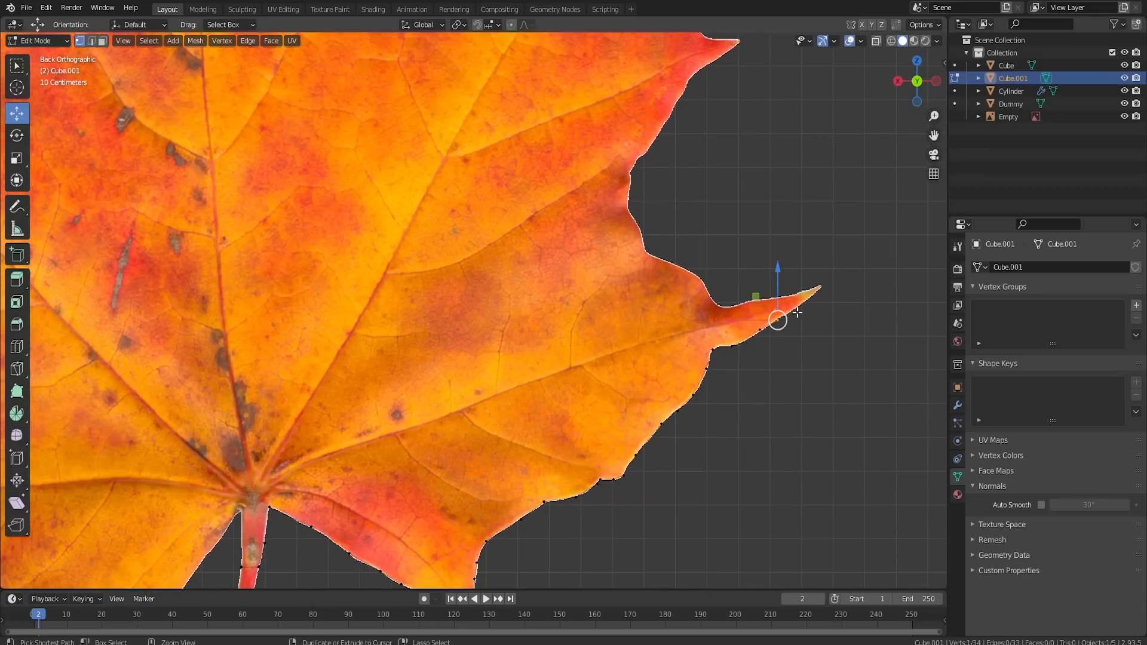
{"action": "right_click", "coordinate": [799, 308], "text": "ctrl"}
{"action": "right_click", "coordinate": [822, 286], "text": "ctrl"}
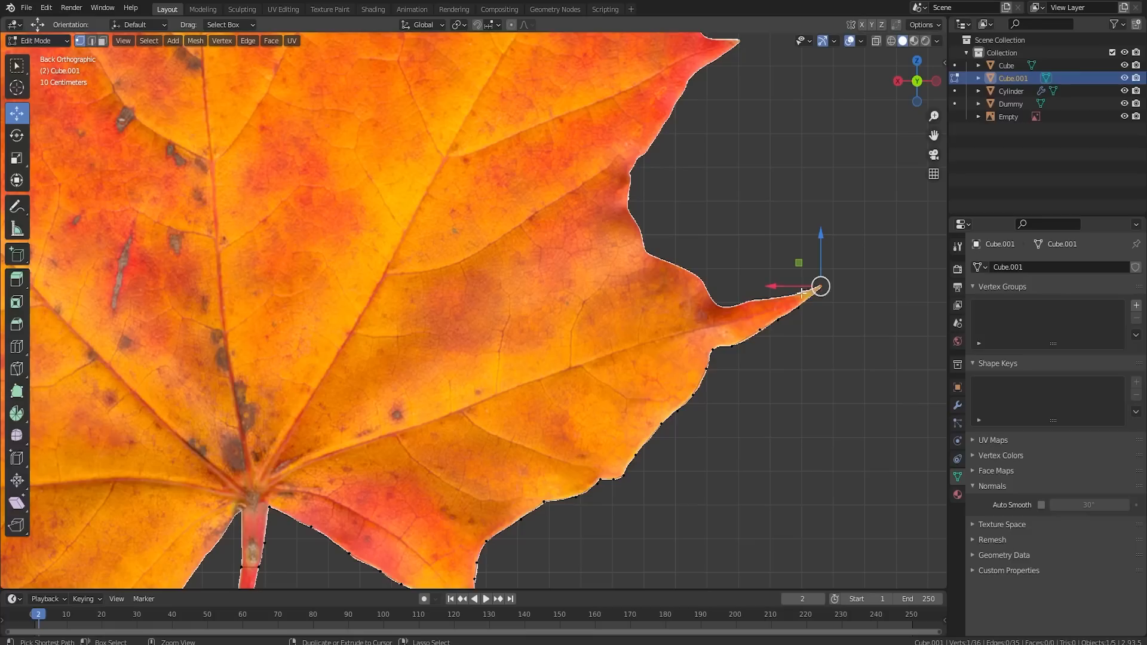
- Extrude vertices back along the upper edge of the right-hand point and up around the notch above it
{"action": "right_click", "coordinate": [802, 292], "text": "ctrl"}
{"action": "right_click", "coordinate": [775, 297], "text": "ctrl"}
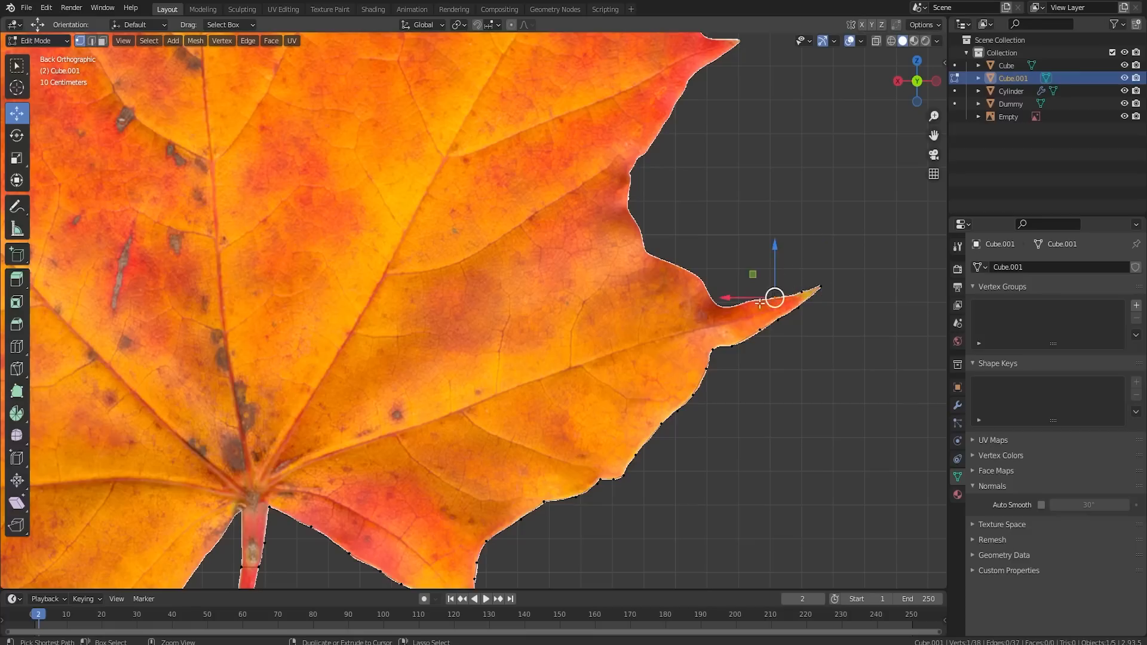
{"action": "right_click", "coordinate": [748, 301], "text": "ctrl"}
{"action": "right_click", "coordinate": [729, 306], "text": "ctrl"}
{"action": "right_click", "coordinate": [715, 306], "text": "ctrl"}
{"action": "right_click", "coordinate": [702, 284], "text": "ctrl"}
{"action": "right_click", "coordinate": [683, 268], "text": "ctrl"}
{"action": "right_click", "coordinate": [659, 257], "text": "ctrl"}
{"action": "right_click", "coordinate": [646, 252], "text": "ctrl"}
{"action": "right_click", "coordinate": [638, 232], "text": "ctrl"}
{"action": "right_click", "coordinate": [629, 211], "text": "ctrl"}
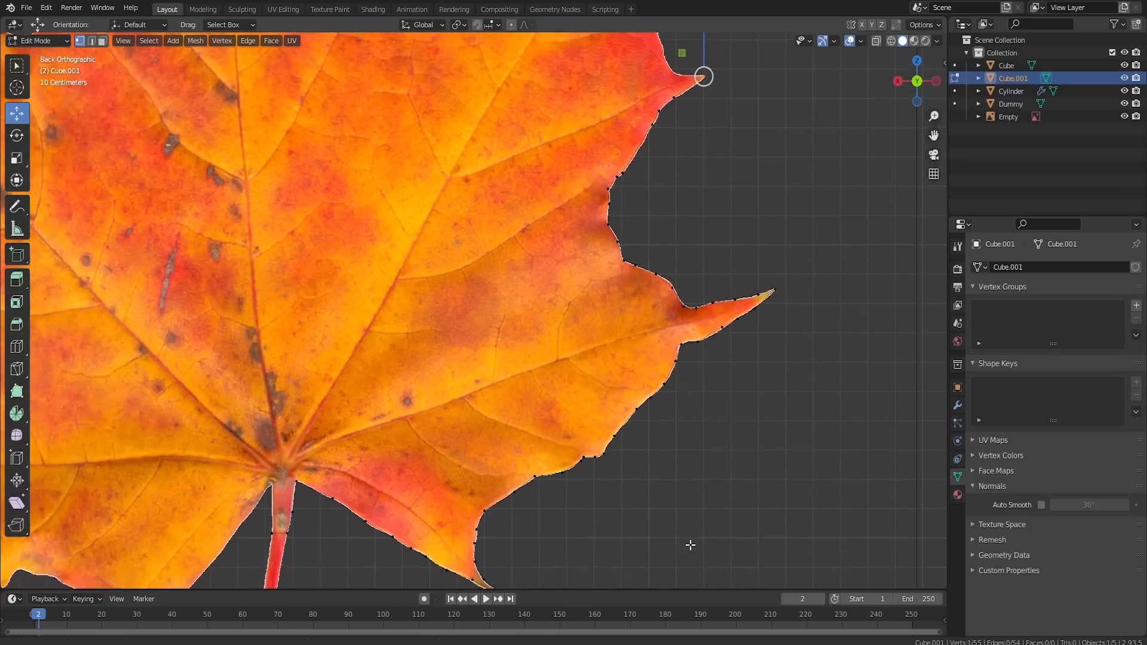
- Examine the traced outline against the whole maple leaf
{"action": "scroll", "coordinate": [663, 454], "scroll_direction": "up", "scroll_amount": 2}
{"action": "scroll", "coordinate": [603, 528], "scroll_direction": "down", "scroll_amount": 1}
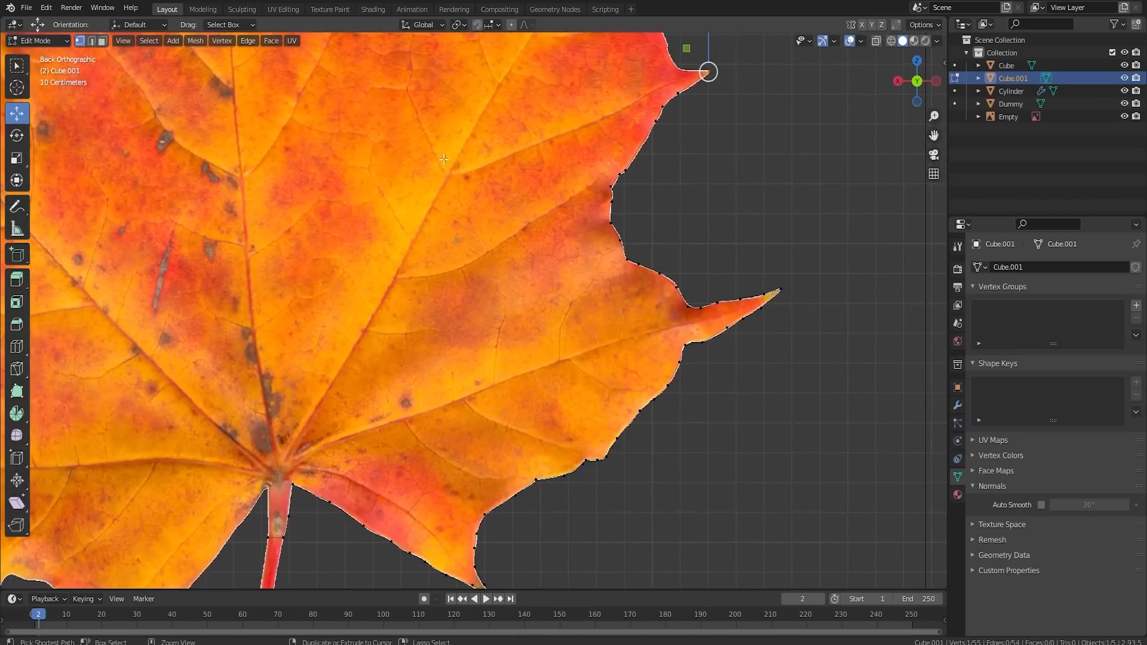
{"action": "scroll", "coordinate": [472, 308], "scroll_direction": "down", "scroll_amount": 8}
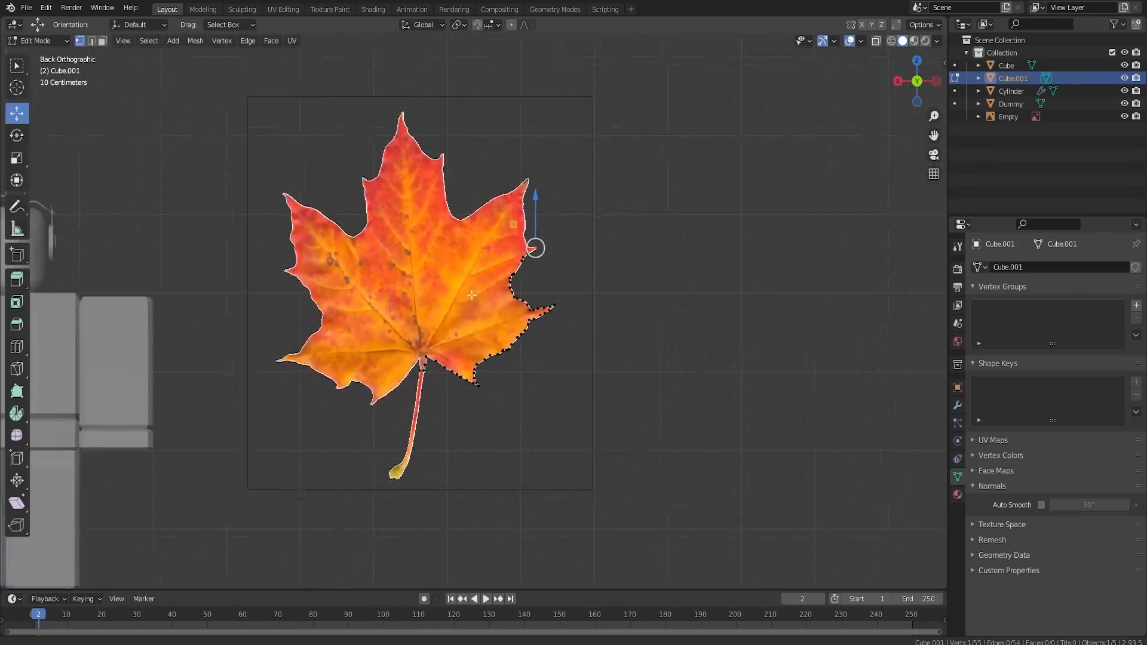
{"action": "scroll", "coordinate": [472, 308], "scroll_direction": "up", "scroll_amount": 5}
{"action": "scroll", "coordinate": [489, 415], "scroll_direction": "down", "scroll_amount": 7}
{"action": "scroll", "coordinate": [466, 183], "scroll_direction": "up", "scroll_amount": 8}
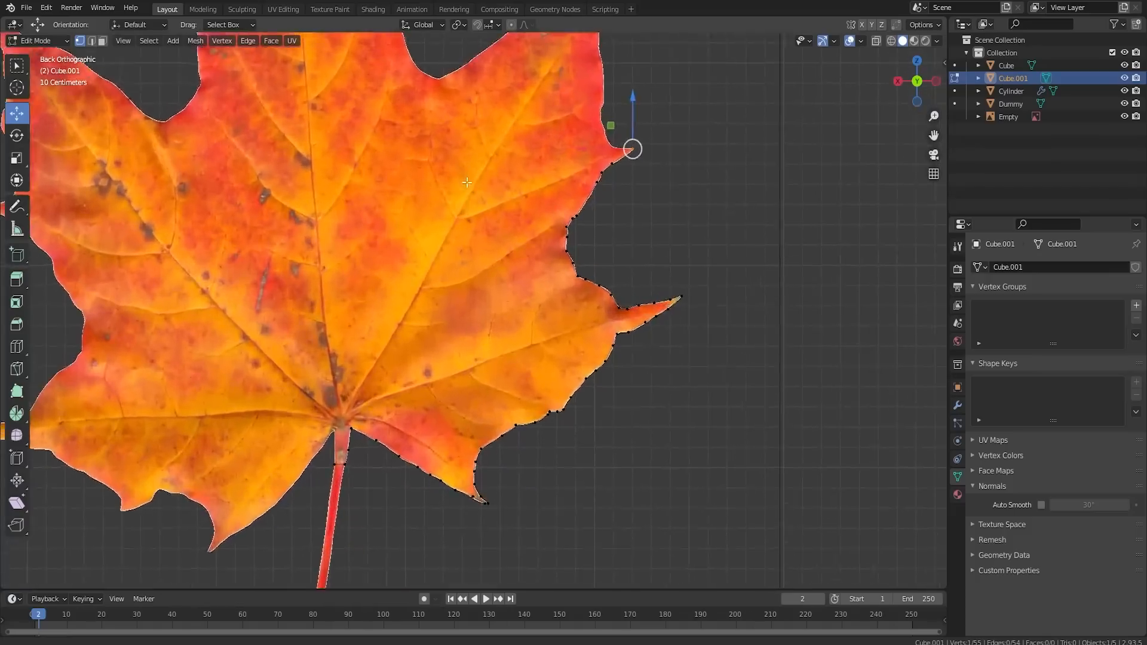
{"action": "scroll", "coordinate": [467, 182], "scroll_direction": "down", "scroll_amount": 6}
{"action": "scroll", "coordinate": [716, 269], "scroll_direction": "up", "scroll_amount": 8}
{"action": "scroll", "coordinate": [746, 281], "scroll_direction": "down", "scroll_amount": 3}
{"action": "scroll", "coordinate": [780, 287], "scroll_direction": "up", "scroll_amount": 4}
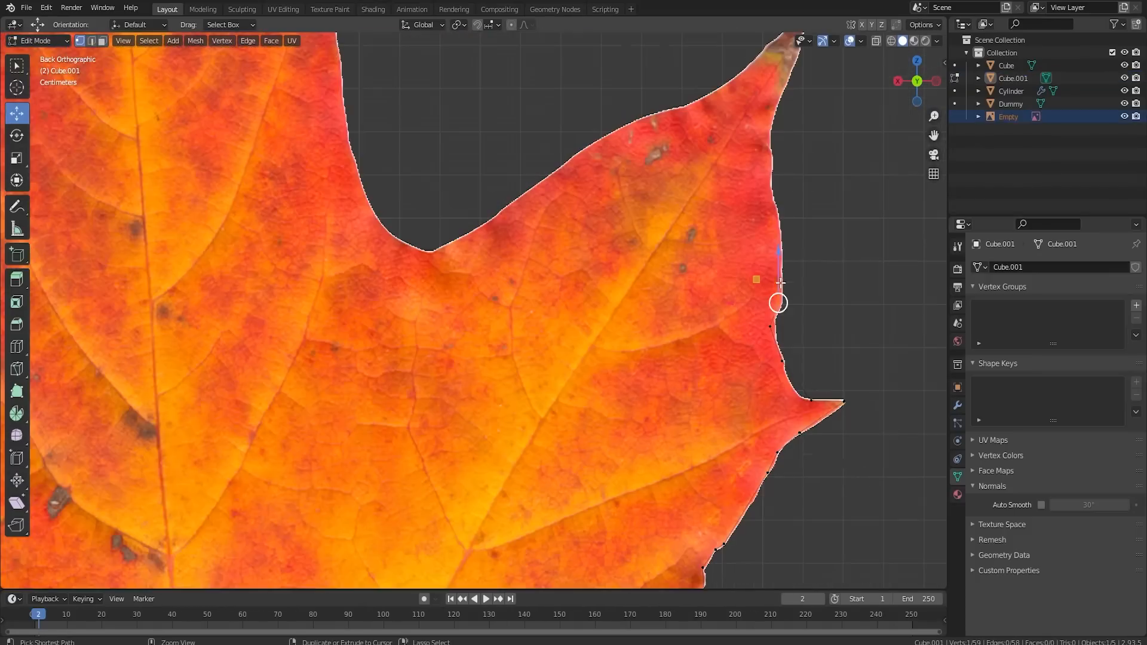
- Extrude vertices up the outer edge of the upper-right lobe and around its tip
{"action": "right_click", "coordinate": [778, 232], "text": "ctrl"}
{"action": "right_click", "coordinate": [770, 187], "text": "ctrl"}
{"action": "right_click", "coordinate": [771, 156], "text": "ctrl"}
{"action": "right_click", "coordinate": [771, 133], "text": "ctrl"}
{"action": "right_click", "coordinate": [787, 83], "text": "ctrl"}
{"action": "middle_click_drag", "start_coordinate": [788, 86], "coordinate": [768, 215], "text": "shift"}
{"action": "right_click", "coordinate": [781, 173], "text": "ctrl"}
{"action": "right_click", "coordinate": [770, 149], "text": "ctrl"}
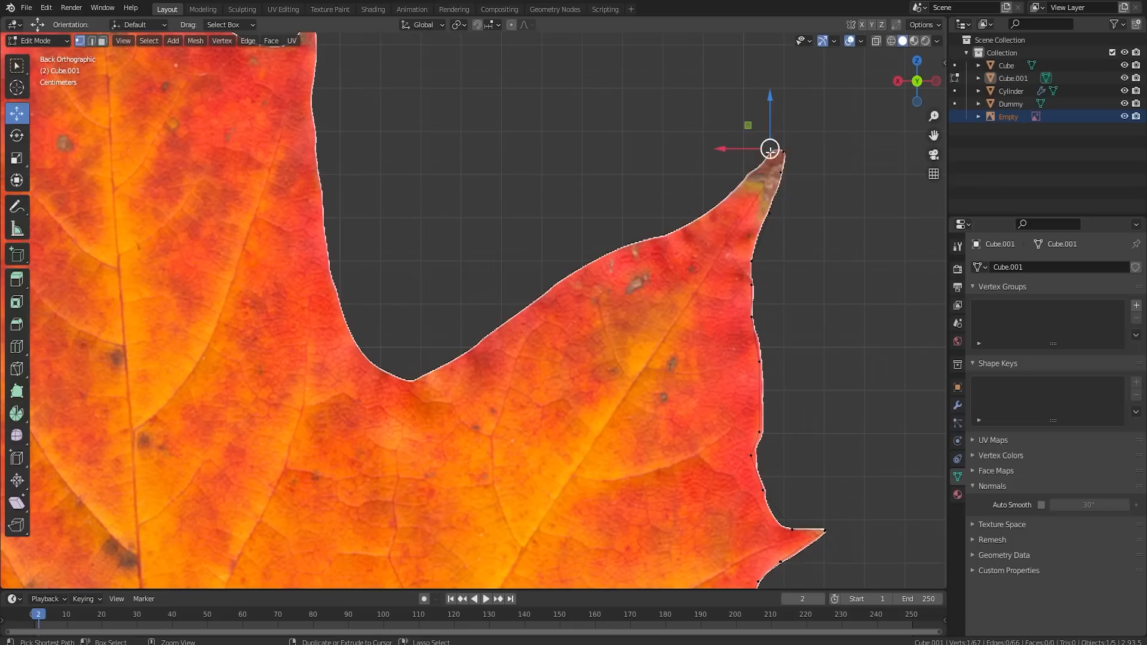
- Extrude vertices down the inner edge of the upper-right lobe to the bottom of the notch beside the central lobe
{"action": "right_click", "coordinate": [759, 162], "text": "ctrl"}
{"action": "right_click", "coordinate": [744, 177], "text": "ctrl"}
{"action": "right_click", "coordinate": [731, 195], "text": "ctrl"}
{"action": "right_click", "coordinate": [700, 219], "text": "ctrl"}
{"action": "right_click", "coordinate": [658, 236], "text": "ctrl"}
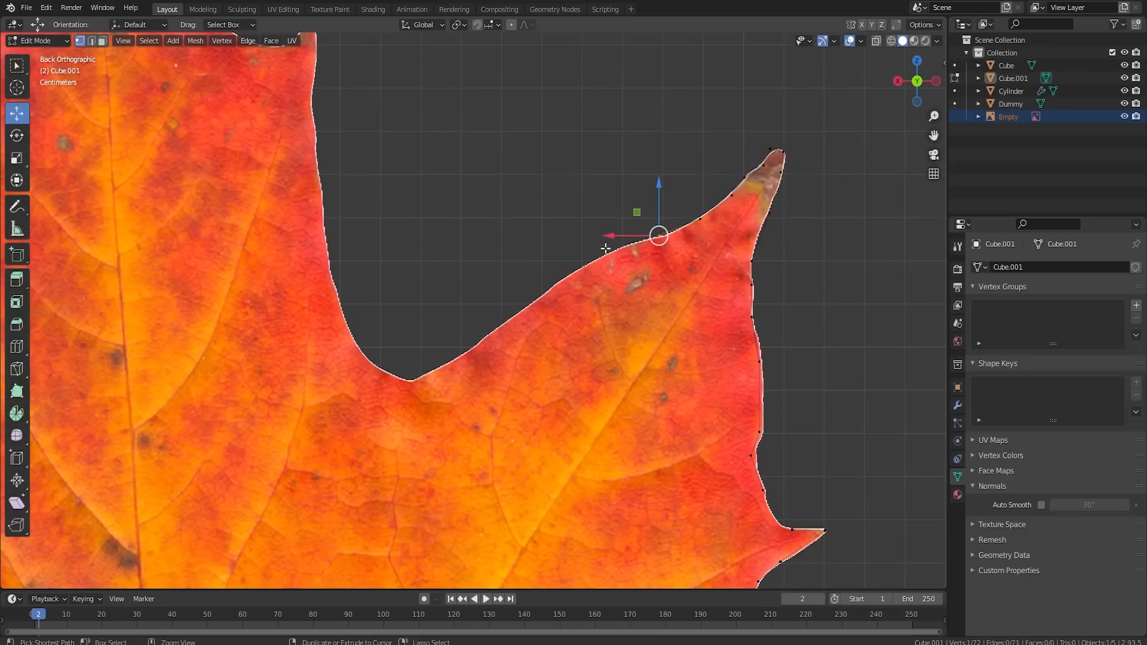
{"action": "right_click", "coordinate": [595, 258], "text": "ctrl"}
{"action": "right_click", "coordinate": [541, 293], "text": "ctrl"}
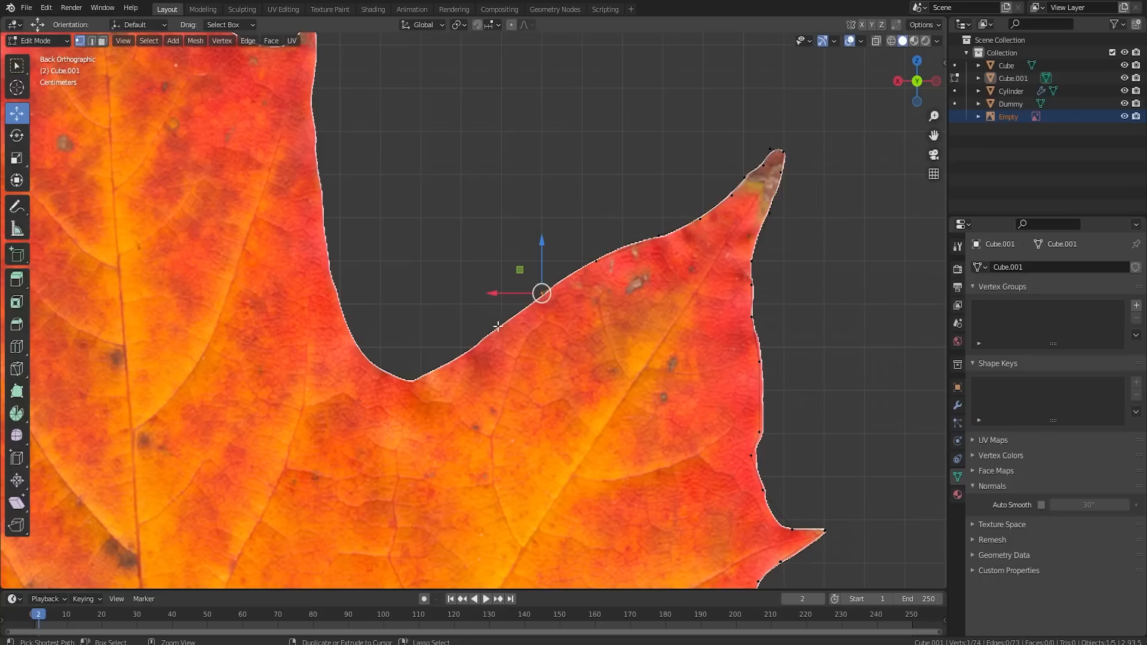
{"action": "right_click", "coordinate": [490, 331], "text": "ctrl"}
{"action": "right_click", "coordinate": [464, 355], "text": "ctrl"}
{"action": "right_click", "coordinate": [423, 374], "text": "ctrl"}
{"action": "right_click", "coordinate": [405, 381], "text": "ctrl"}
- Extrude vertices up the right side of the central lobe, past its side spike, to the lobe's tip
{"action": "right_click", "coordinate": [368, 357], "text": "ctrl"}
{"action": "right_click", "coordinate": [345, 316], "text": "ctrl"}
{"action": "right_click", "coordinate": [326, 261], "text": "ctrl"}
{"action": "right_click", "coordinate": [318, 177], "text": "ctrl"}
{"action": "right_click", "coordinate": [311, 91], "text": "ctrl"}
{"action": "middle_click_drag", "start_coordinate": [332, 131], "coordinate": [436, 439], "text": "shift"}
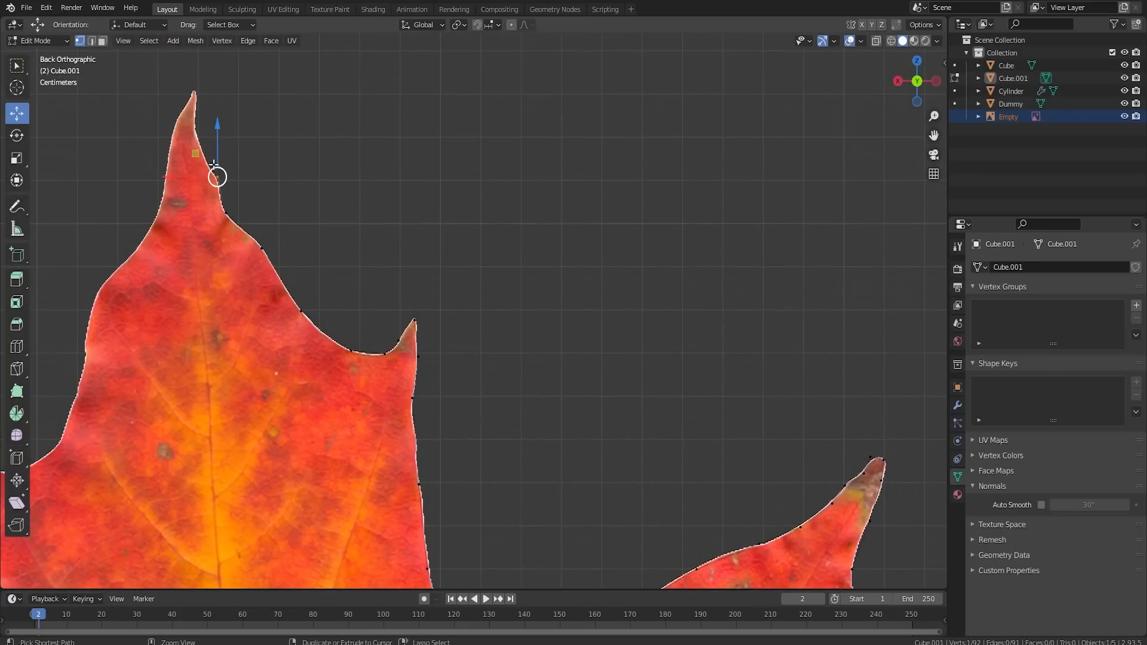
{"action": "right_click", "coordinate": [190, 131], "text": "ctrl"}
{"action": "right_click", "coordinate": [195, 93], "text": "ctrl"}
- Extrude vertices from the central lobe's tip down its upper left side toward the left spike
{"action": "right_click", "coordinate": [176, 113], "text": "ctrl"}
{"action": "right_click", "coordinate": [167, 154], "text": "ctrl"}
{"action": "right_click", "coordinate": [160, 190], "text": "ctrl"}
{"action": "right_click", "coordinate": [150, 226], "text": "ctrl"}
{"action": "right_click", "coordinate": [123, 263], "text": "ctrl"}
{"action": "right_click", "coordinate": [91, 307], "text": "ctrl"}
{"action": "right_click", "coordinate": [85, 357], "text": "ctrl"}
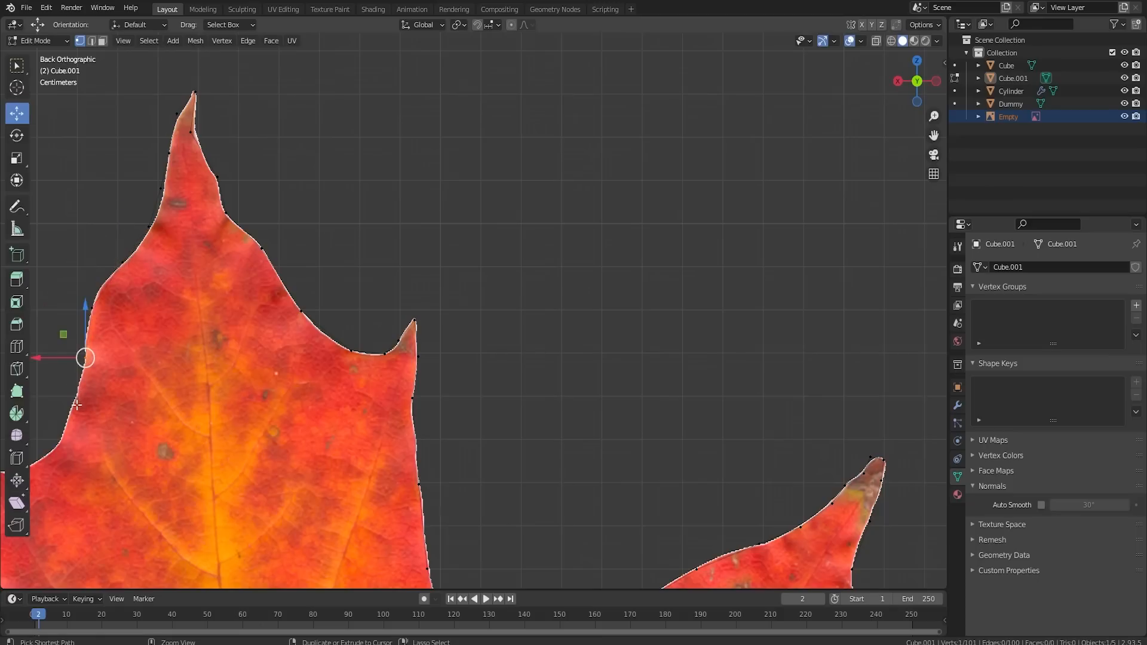
{"action": "right_click", "coordinate": [65, 429], "text": "ctrl"}
- Extrude vertices around the central lobe's left spike and down to the bottom of the notch beside the upper-left lobe
{"action": "middle_click_drag", "start_coordinate": [107, 440], "coordinate": [571, 200], "text": "shift"}
{"action": "scroll", "coordinate": [540, 241], "scroll_direction": "up", "scroll_amount": 2}
{"action": "right_click", "coordinate": [513, 181], "text": "ctrl"}
{"action": "right_click", "coordinate": [469, 199], "text": "ctrl"}
{"action": "right_click", "coordinate": [434, 182], "text": "ctrl"}
{"action": "right_click", "coordinate": [419, 171], "text": "ctrl"}
{"action": "right_click", "coordinate": [420, 206], "text": "ctrl"}
{"action": "right_click", "coordinate": [433, 254], "text": "ctrl"}
{"action": "right_click", "coordinate": [440, 285], "text": "ctrl"}
{"action": "right_click", "coordinate": [444, 348], "text": "ctrl"}
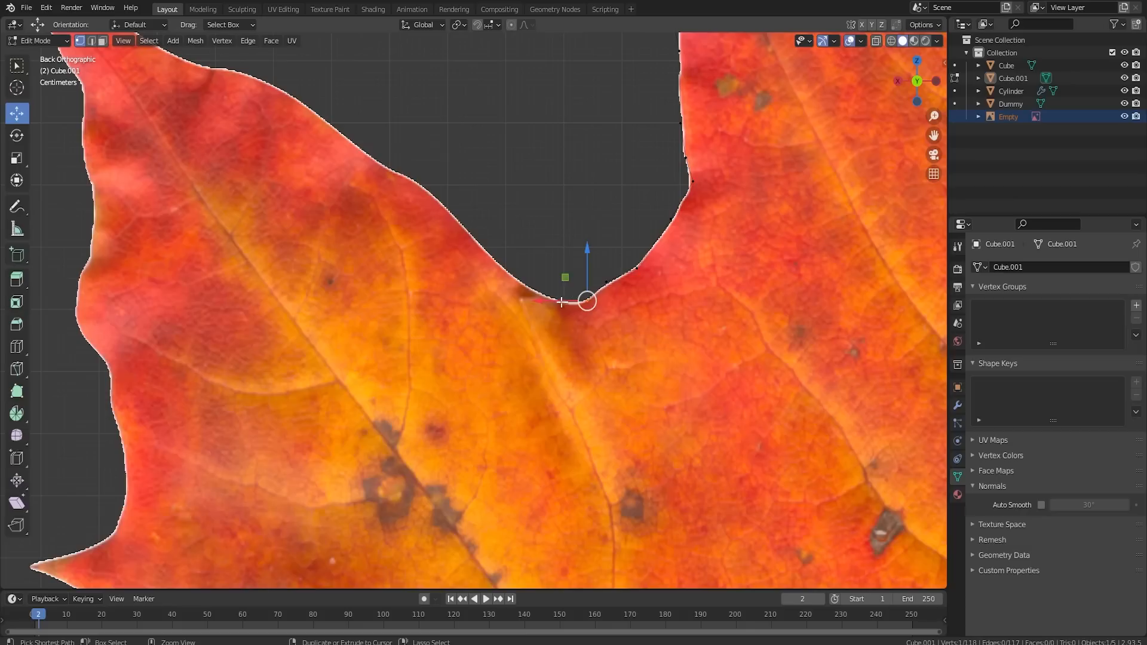
{"action": "right_click", "coordinate": [560, 302], "text": "ctrl"}
- Extrude vertices along the upper edge of the upper-left lobe out to its pointed tip
{"action": "right_click", "coordinate": [505, 265], "text": "ctrl"}
{"action": "right_click", "coordinate": [447, 207], "text": "ctrl"}
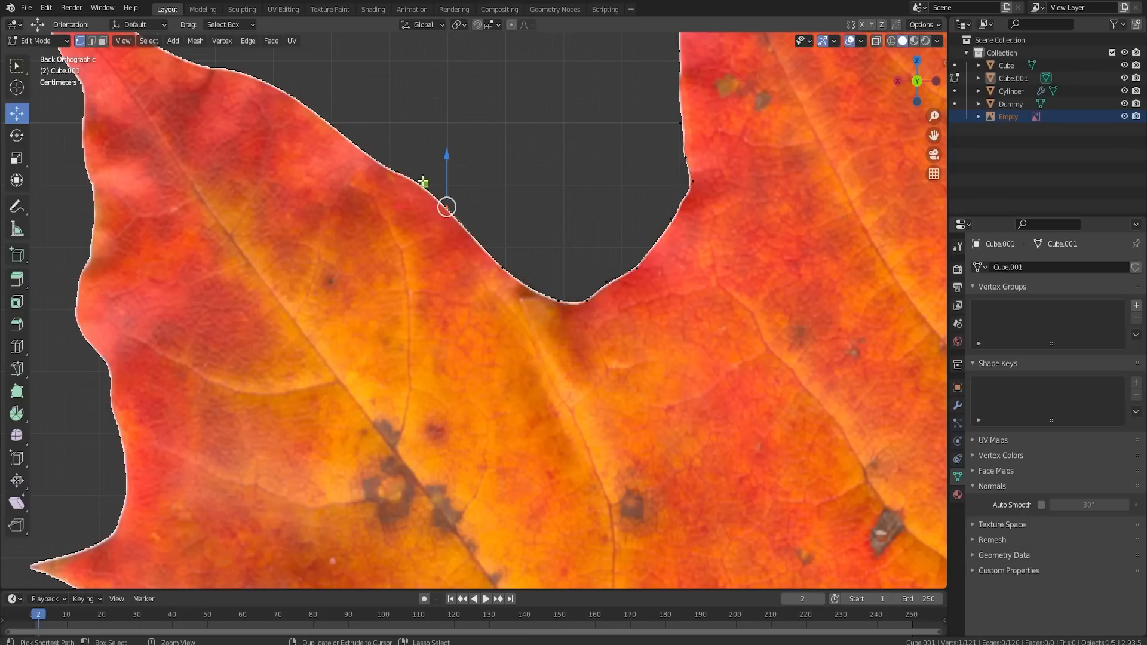
{"action": "right_click", "coordinate": [410, 177], "text": "ctrl"}
{"action": "right_click", "coordinate": [345, 135], "text": "ctrl"}
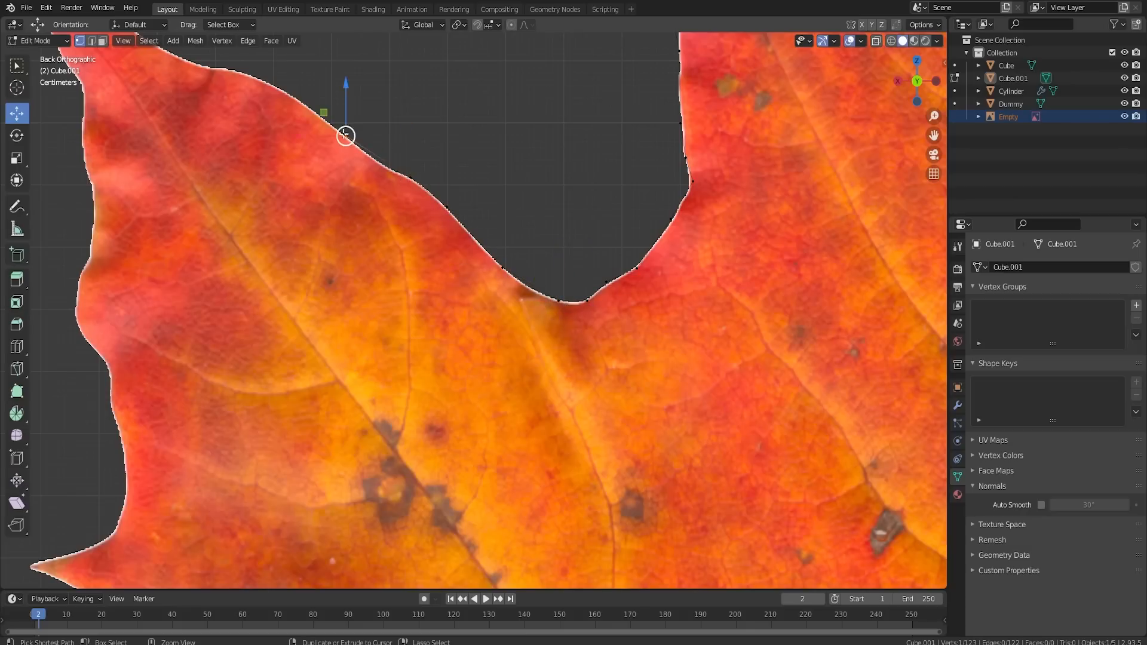
{"action": "right_click", "coordinate": [263, 77], "text": "ctrl"}
{"action": "right_click", "coordinate": [203, 63], "text": "ctrl"}
{"action": "middle_click_drag", "start_coordinate": [224, 150], "coordinate": [639, 440], "text": "shift"}
{"action": "right_click", "coordinate": [524, 301], "text": "ctrl"}
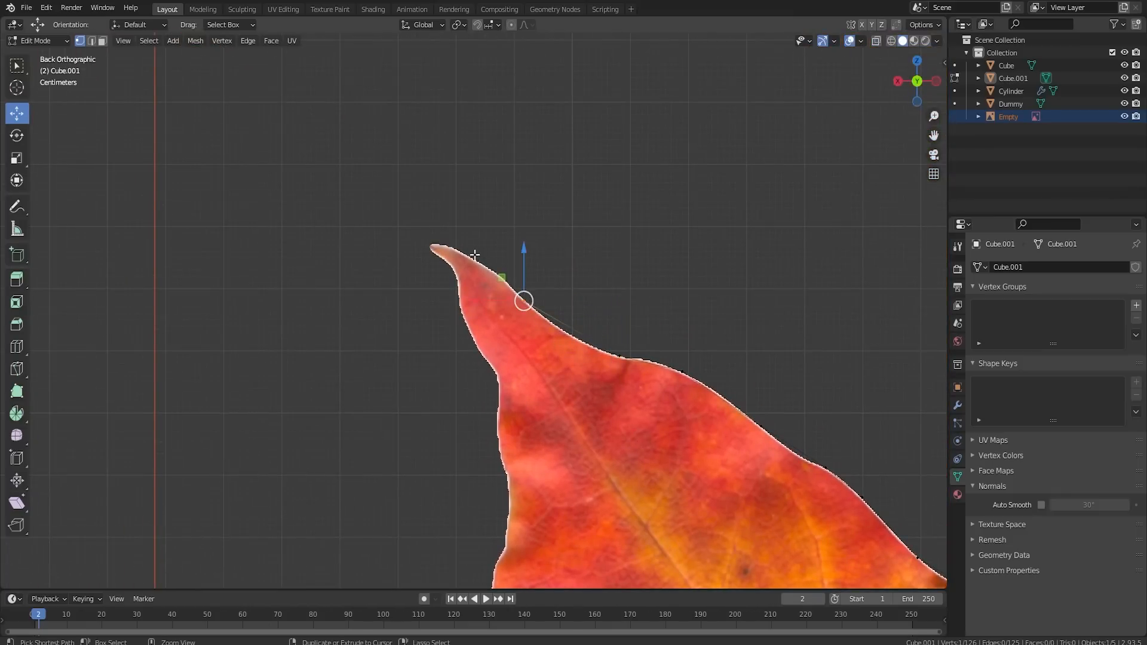
{"action": "right_click", "coordinate": [451, 247], "text": "ctrl"}
{"action": "right_click", "coordinate": [427, 244], "text": "ctrl"}
- Extrude vertices from the upper-left lobe's tip down the first half of its outer edge
{"action": "right_click", "coordinate": [441, 259], "text": "ctrl"}
{"action": "right_click", "coordinate": [455, 275], "text": "ctrl"}
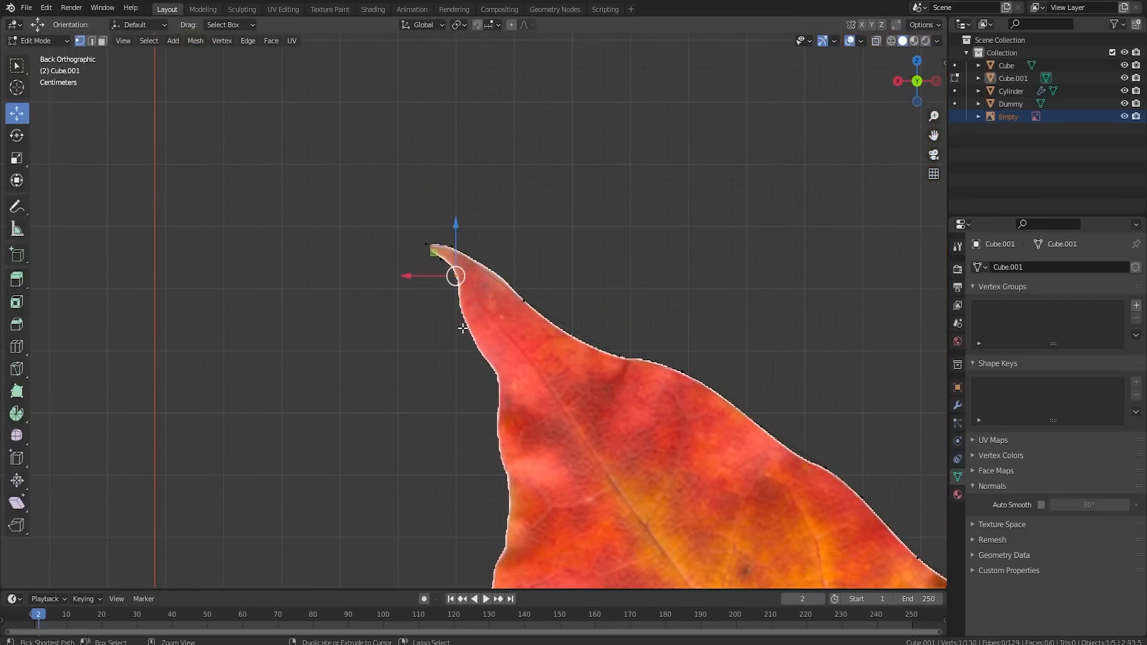
{"action": "right_click", "coordinate": [467, 326], "text": "ctrl"}
{"action": "right_click", "coordinate": [487, 361], "text": "ctrl"}
{"action": "right_click", "coordinate": [498, 376], "text": "ctrl"}
{"action": "right_click", "coordinate": [497, 426], "text": "ctrl"}
{"action": "right_click", "coordinate": [505, 474], "text": "ctrl"}
{"action": "right_click", "coordinate": [506, 546], "text": "ctrl"}
{"action": "scroll", "coordinate": [574, 331], "scroll_direction": "down", "scroll_amount": 5, "text": "shift"}
{"action": "scroll", "coordinate": [573, 330], "scroll_direction": "down", "scroll_amount": 7, "text": "shift"}
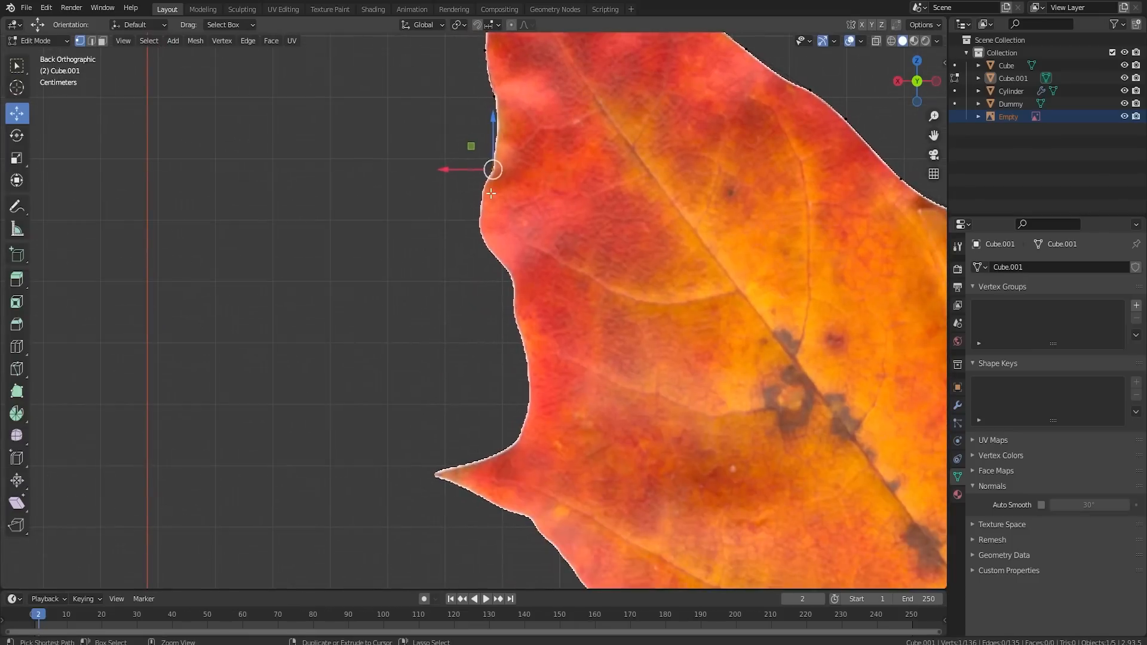
- Extrude vertices down the rest of the upper-left lobe's wavy outer edge to the tip of the spike below it
{"action": "right_click", "coordinate": [482, 194], "text": "ctrl"}
{"action": "right_click", "coordinate": [477, 229], "text": "ctrl"}
{"action": "right_click", "coordinate": [498, 260], "text": "ctrl"}
{"action": "right_click", "coordinate": [512, 280], "text": "ctrl"}
{"action": "right_click", "coordinate": [516, 317], "text": "ctrl"}
{"action": "right_click", "coordinate": [530, 370], "text": "ctrl"}
{"action": "right_click", "coordinate": [522, 429], "text": "ctrl"}
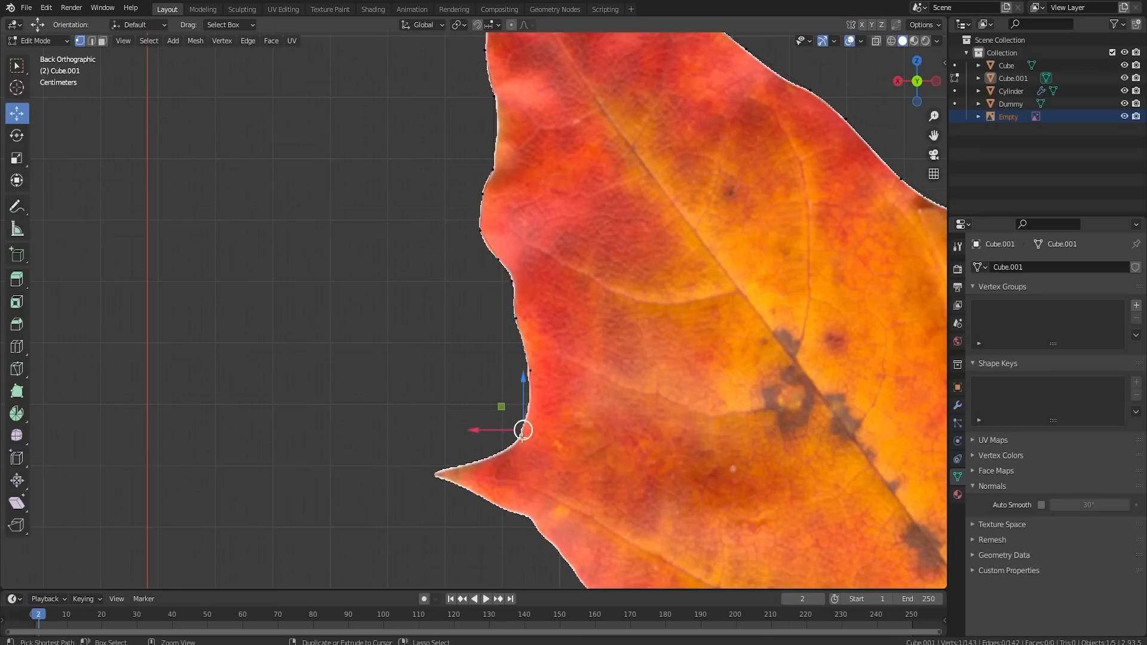
{"action": "right_click", "coordinate": [500, 451], "text": "ctrl"}
{"action": "right_click", "coordinate": [451, 469], "text": "ctrl"}
{"action": "right_click", "coordinate": [436, 474], "text": "ctrl"}
- Extrude vertices along the underside of the upper-left lobe's lower spike and onto the outer edge below it
{"action": "right_click", "coordinate": [479, 499], "text": "ctrl"}
{"action": "right_click", "coordinate": [505, 509], "text": "ctrl"}
{"action": "right_click", "coordinate": [528, 517], "text": "ctrl"}
{"action": "middle_click_drag", "start_coordinate": [525, 517], "coordinate": [324, 139], "text": "shift"}
{"action": "right_click", "coordinate": [291, 163], "text": "ctrl"}
{"action": "right_click", "coordinate": [321, 199], "text": "ctrl"}
{"action": "right_click", "coordinate": [373, 248], "text": "ctrl"}
- Extrude vertices down the wavy outer edge to the notch above the lower-left lobe
{"action": "right_click", "coordinate": [382, 272], "text": "ctrl"}
{"action": "right_click", "coordinate": [391, 312], "text": "ctrl"}
{"action": "right_click", "coordinate": [420, 345], "text": "ctrl"}
{"action": "right_click", "coordinate": [437, 375], "text": "ctrl"}
{"action": "right_click", "coordinate": [468, 410], "text": "ctrl"}
{"action": "right_click", "coordinate": [475, 451], "text": "ctrl"}
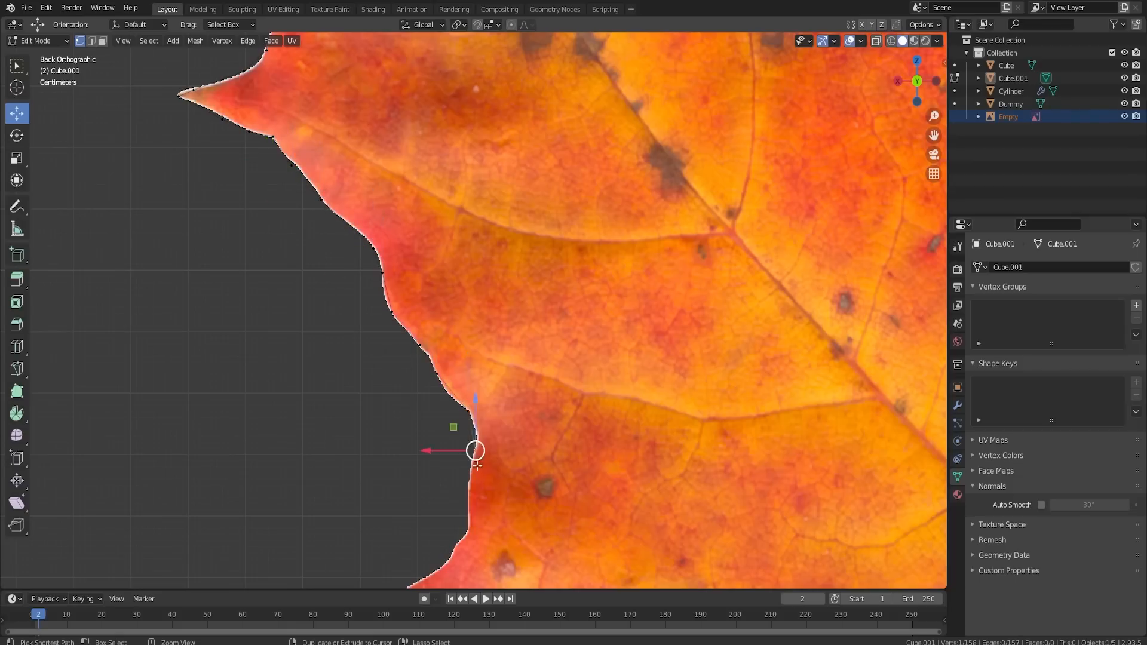
{"action": "right_click", "coordinate": [468, 508], "text": "ctrl"}
{"action": "right_click", "coordinate": [459, 541], "text": "ctrl"}
- Extrude vertices from the notch along the upper edge of the lower-left lobe toward its pointed tip
{"action": "middle_click_drag", "start_coordinate": [459, 541], "coordinate": [510, 203], "text": "shift"}
{"action": "right_click", "coordinate": [510, 205], "text": "ctrl"}
{"action": "right_click", "coordinate": [466, 230], "text": "ctrl"}
{"action": "right_click", "coordinate": [427, 274], "text": "ctrl"}
{"action": "right_click", "coordinate": [367, 371], "text": "ctrl"}
{"action": "right_click", "coordinate": [335, 386], "text": "ctrl"}
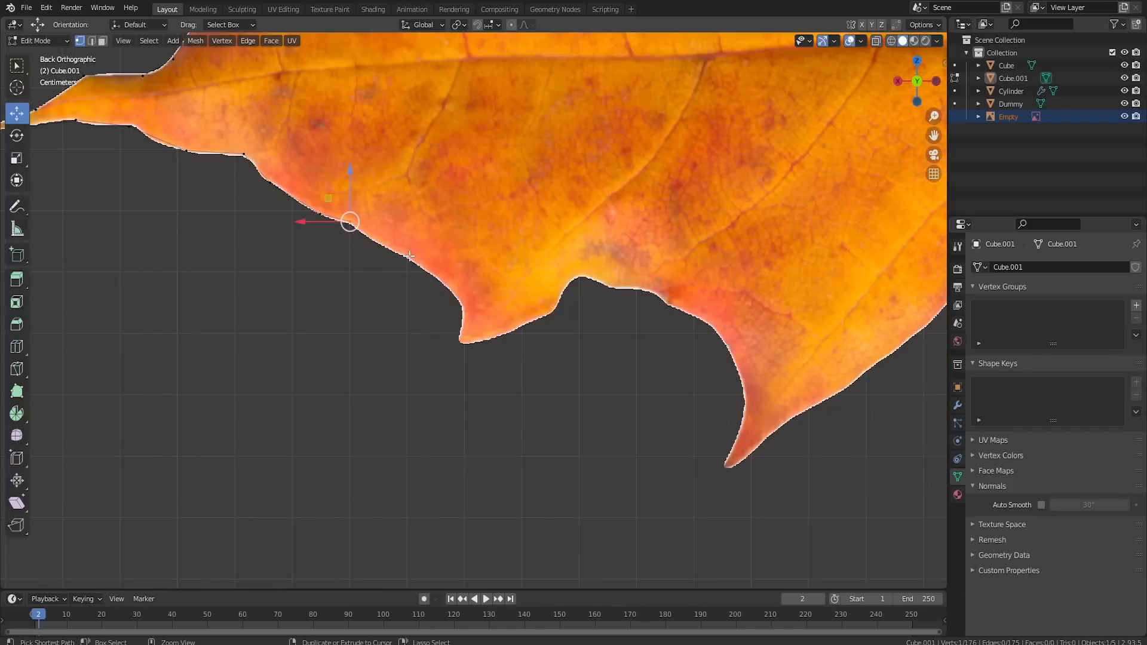
- Extrude vertices along the lower-left lobe's underside to the tip of its first small spike
{"action": "right_click", "coordinate": [410, 255], "text": "ctrl"}
{"action": "scroll", "coordinate": [571, 302], "scroll_direction": "down", "scroll_amount": 4}
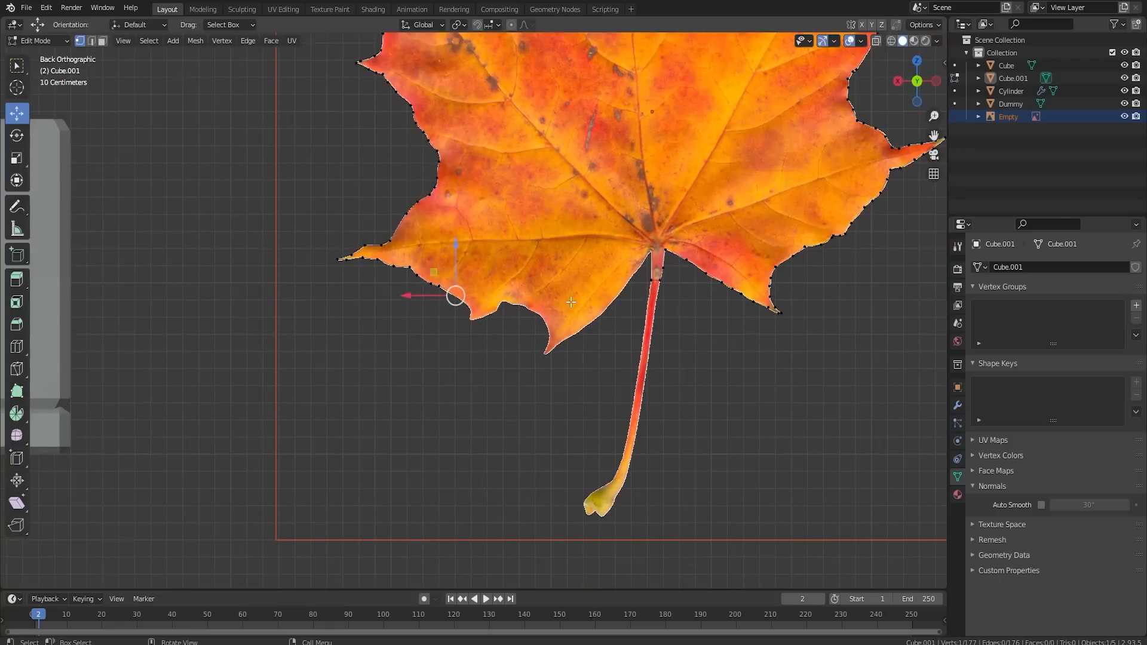
{"action": "scroll", "coordinate": [472, 335], "scroll_direction": "up", "scroll_amount": 4}
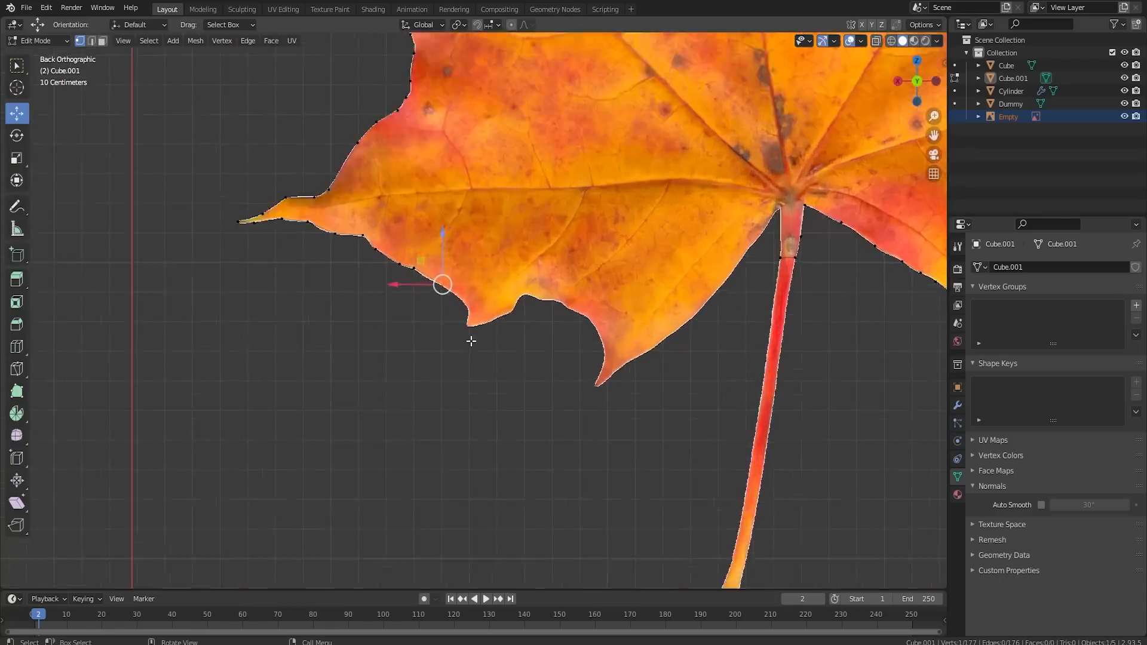
{"action": "right_click", "coordinate": [453, 295], "text": "ctrl"}
{"action": "right_click", "coordinate": [465, 318], "text": "ctrl"}
{"action": "right_click", "coordinate": [463, 334], "text": "ctrl"}
- Extrude vertices from the small spike's tip up and across the shallow notch beside it
{"action": "right_click", "coordinate": [503, 328], "text": "ctrl"}
{"action": "right_click", "coordinate": [535, 313], "text": "ctrl"}
{"action": "right_click", "coordinate": [557, 285], "text": "ctrl"}
{"action": "right_click", "coordinate": [573, 289], "text": "ctrl"}
{"action": "right_click", "coordinate": [590, 291], "text": "ctrl"}
{"action": "right_click", "coordinate": [615, 289], "text": "ctrl"}
- Extrude vertices down the left side of the large bottom spike to its tip
{"action": "right_click", "coordinate": [635, 304], "text": "ctrl"}
{"action": "right_click", "coordinate": [663, 317], "text": "ctrl"}
{"action": "right_click", "coordinate": [682, 331], "text": "ctrl"}
{"action": "right_click", "coordinate": [697, 378], "text": "ctrl"}
{"action": "right_click", "coordinate": [694, 413], "text": "ctrl"}
{"action": "right_click", "coordinate": [684, 439], "text": "ctrl"}
- Extrude vertices from the bottom spike's tip up the lobe's edge to the stem and down the stem's left side
{"action": "right_click", "coordinate": [696, 438], "text": "ctrl"}
{"action": "right_click", "coordinate": [734, 402], "text": "ctrl"}
{"action": "right_click", "coordinate": [793, 367], "text": "ctrl"}
{"action": "right_click", "coordinate": [859, 317], "text": "ctrl"}
{"action": "middle_click_drag", "start_coordinate": [921, 302], "coordinate": [507, 500], "text": "shift"}
{"action": "scroll", "coordinate": [508, 501], "scroll_direction": "up", "scroll_amount": 3}
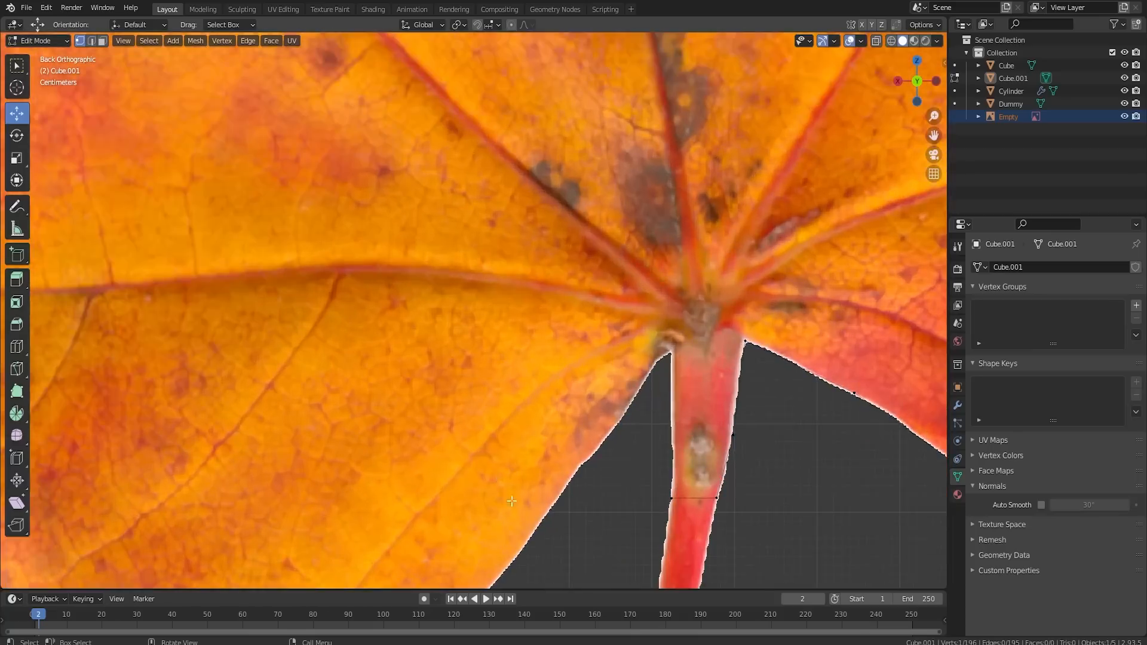
{"action": "scroll", "coordinate": [507, 500], "scroll_direction": "down", "scroll_amount": 2}
{"action": "right_click", "coordinate": [469, 520], "text": "ctrl"}
{"action": "right_click", "coordinate": [521, 455], "text": "ctrl"}
{"action": "right_click", "coordinate": [558, 412], "text": "ctrl"}
{"action": "right_click", "coordinate": [598, 355], "text": "ctrl"}
{"action": "right_click", "coordinate": [609, 342], "text": "ctrl"}
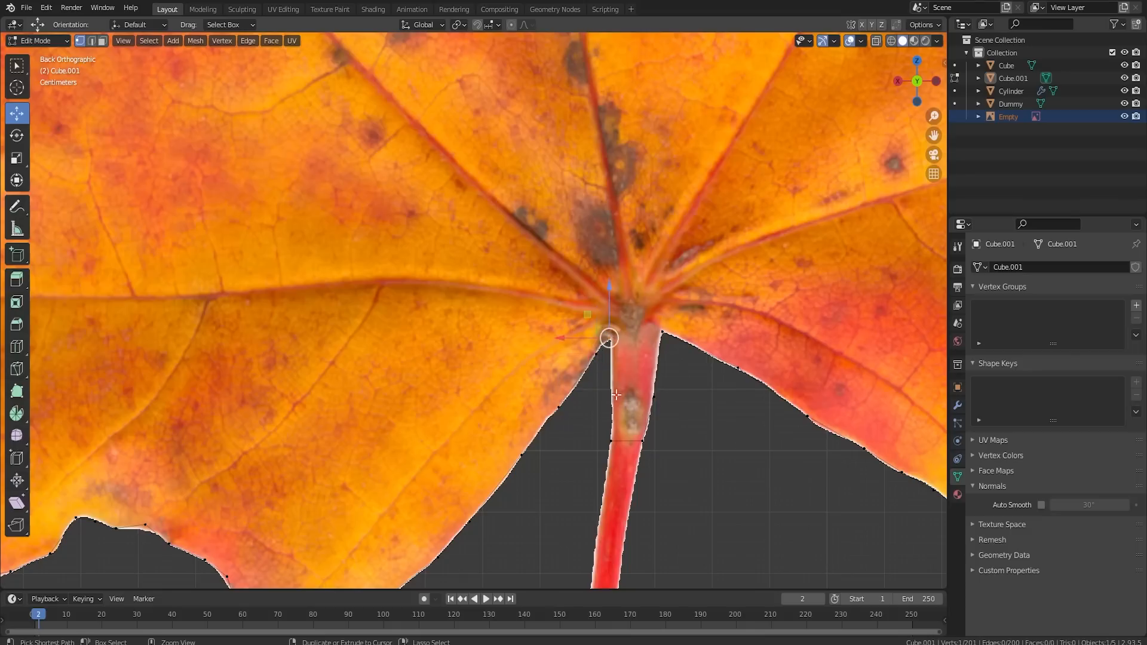
{"action": "right_click", "coordinate": [611, 437], "text": "ctrl"}
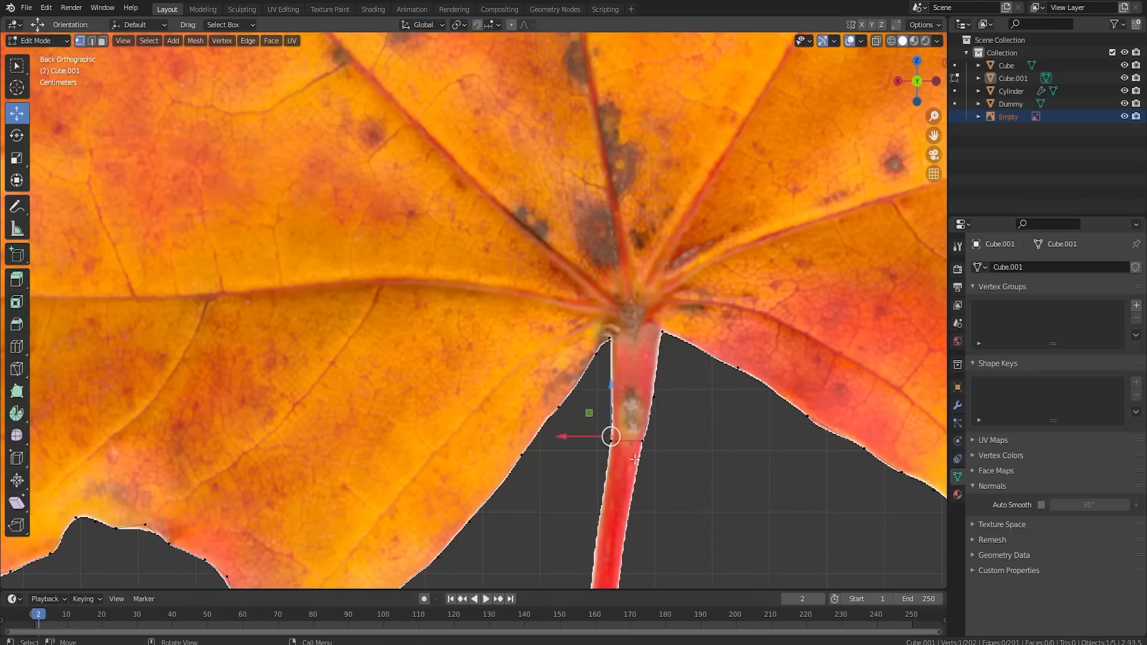
- Enable vertex snapping and snap the outline's last vertex onto the starting vertex at the stem's left edge
{"action": "scroll", "coordinate": [642, 472], "scroll_direction": "up", "scroll_amount": 4}
{"action": "scroll", "coordinate": [639, 309], "scroll_direction": "up", "scroll_amount": 2}
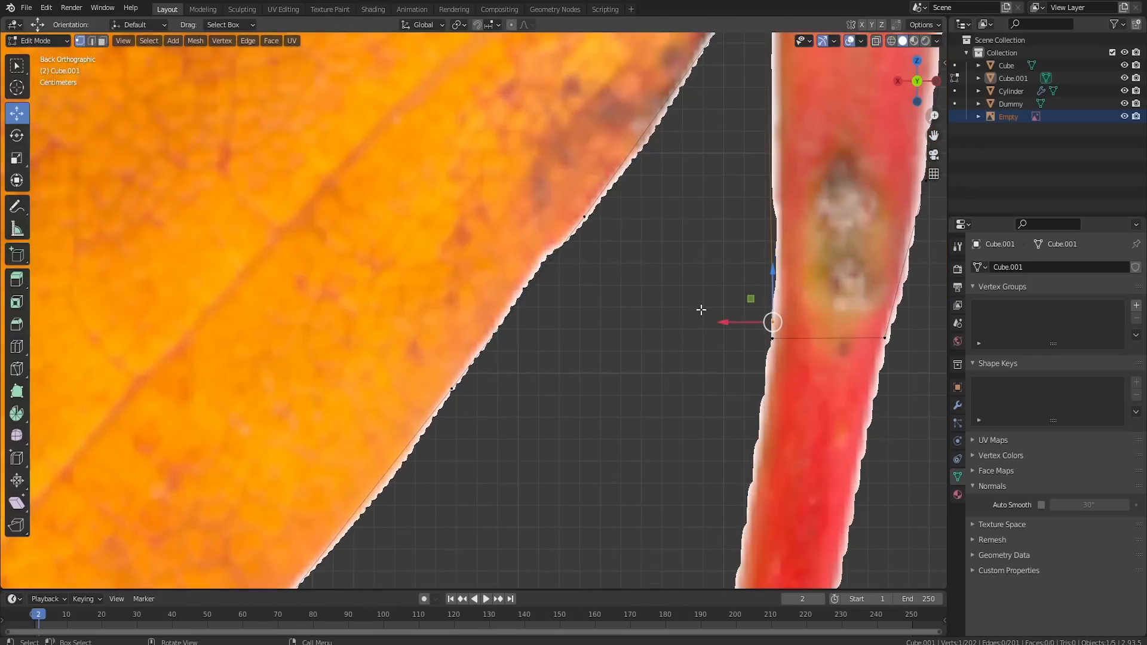
{"action": "middle_click_drag", "start_coordinate": [634, 270], "coordinate": [485, 254], "text": "shift"}
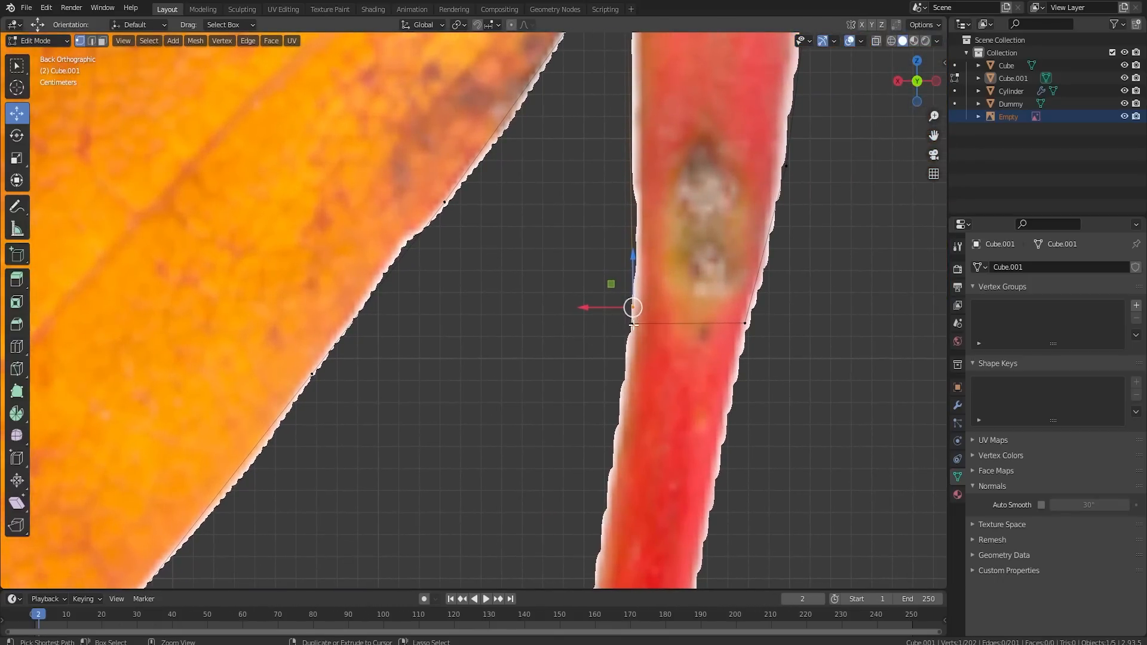
{"action": "scroll", "coordinate": [645, 328], "scroll_direction": "up", "scroll_amount": 3}
{"action": "middle_click_drag", "start_coordinate": [672, 338], "coordinate": [572, 320], "text": "shift"}
{"action": "left_click", "coordinate": [498, 25]}
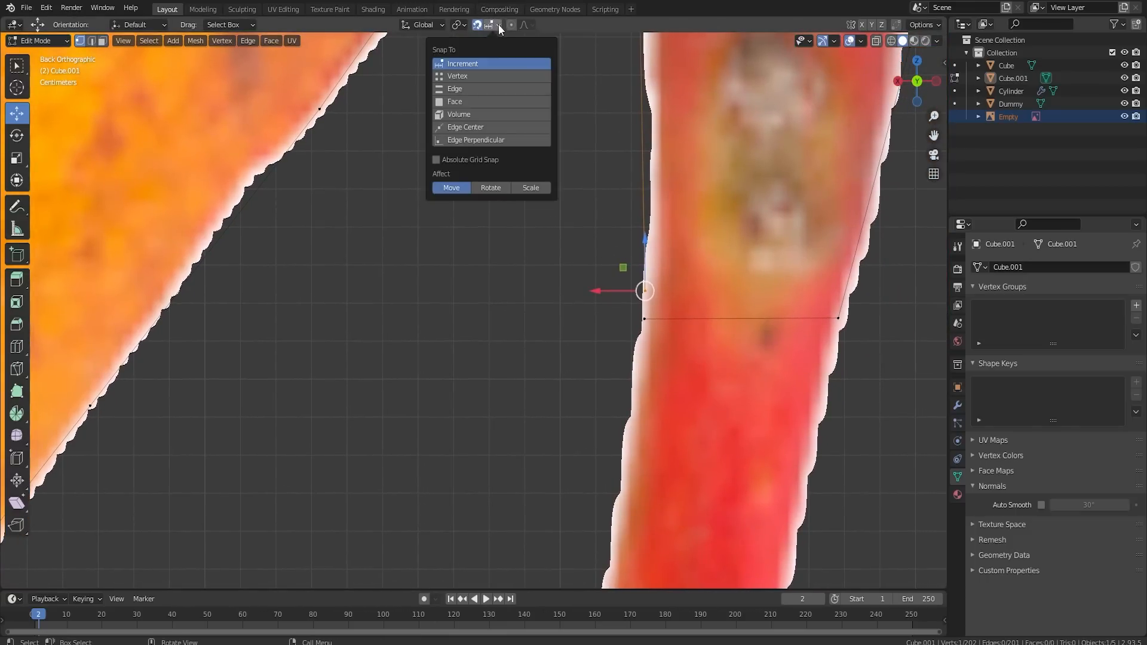
{"action": "left_click", "coordinate": [463, 75]}
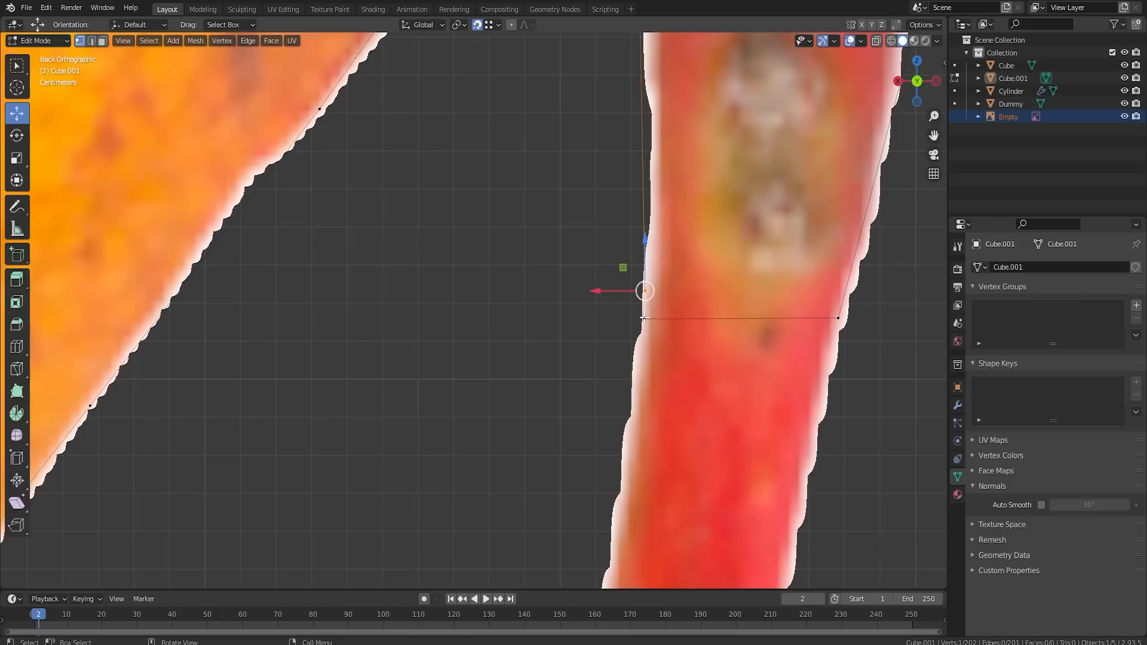
{"action": "left_click_drag", "start_coordinate": [645, 291], "coordinate": [643, 319]}
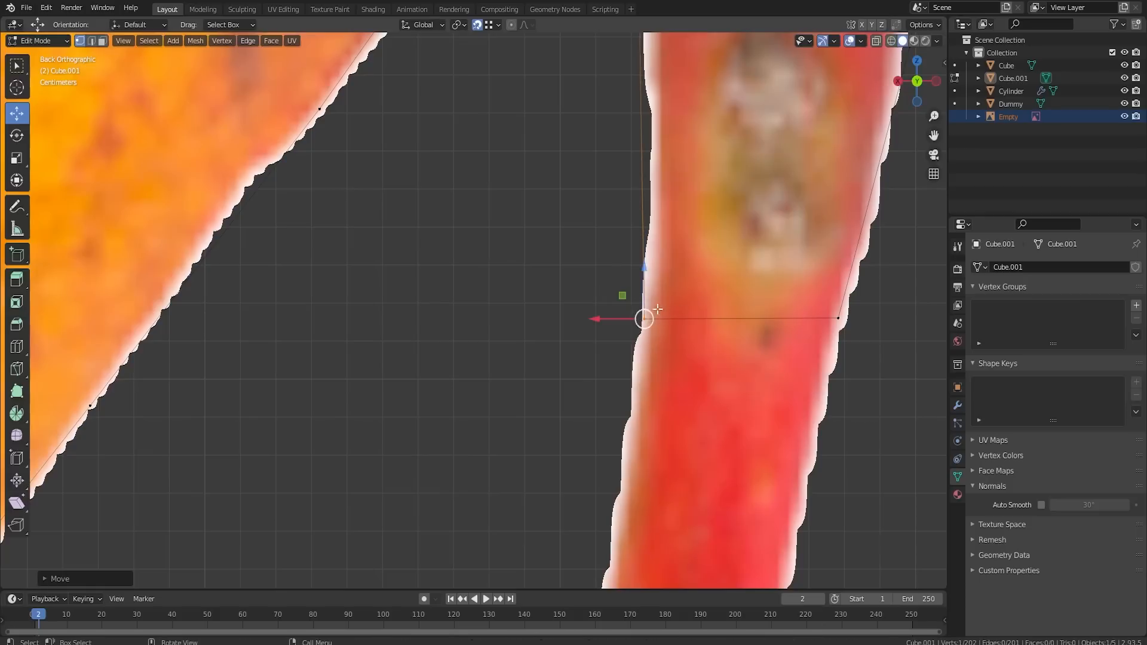
- Delete the maple leaf reference image
{"action": "scroll", "coordinate": [658, 309], "scroll_direction": "down", "scroll_amount": 15}
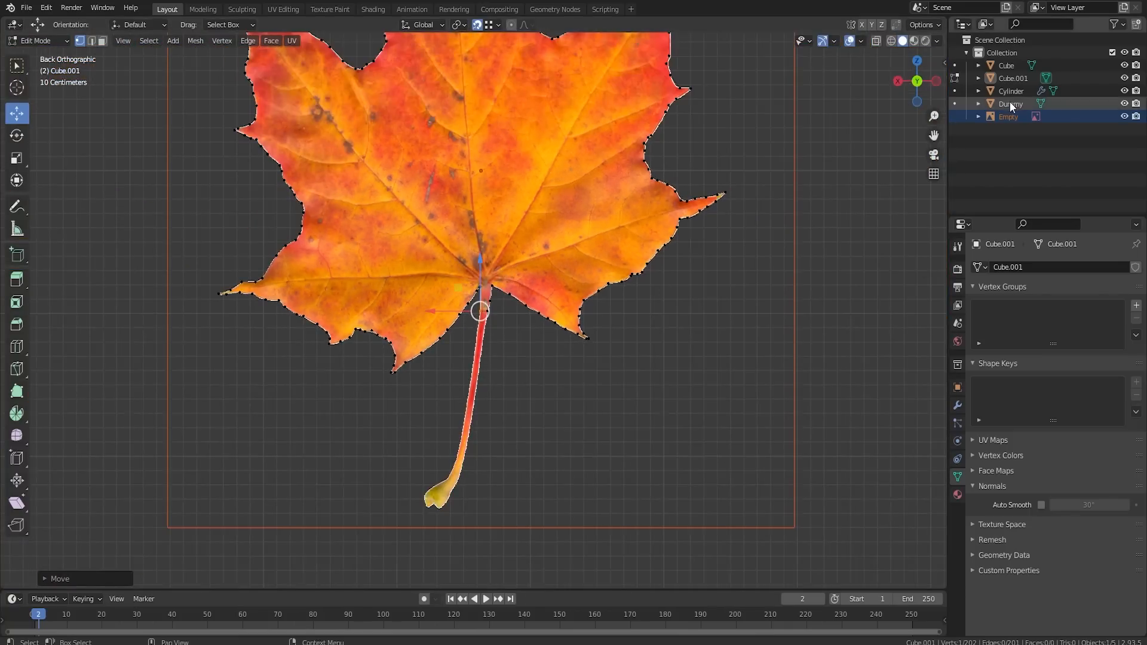
{"action": "key", "text": "x"}
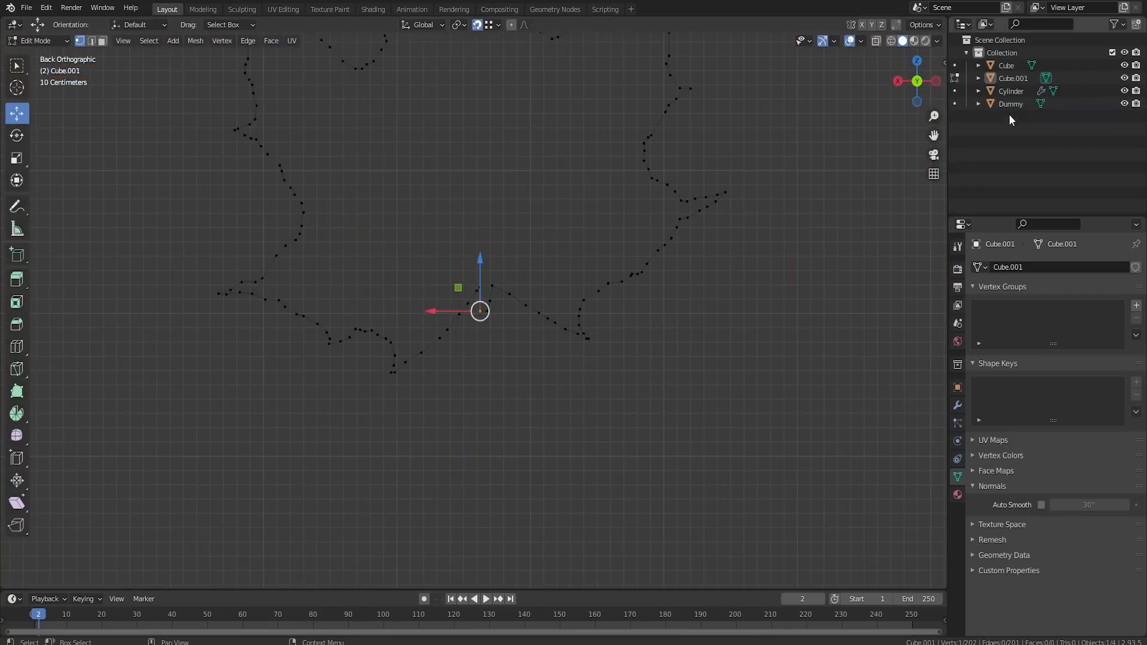
{"action": "scroll", "coordinate": [541, 252], "scroll_direction": "down", "scroll_amount": 5}
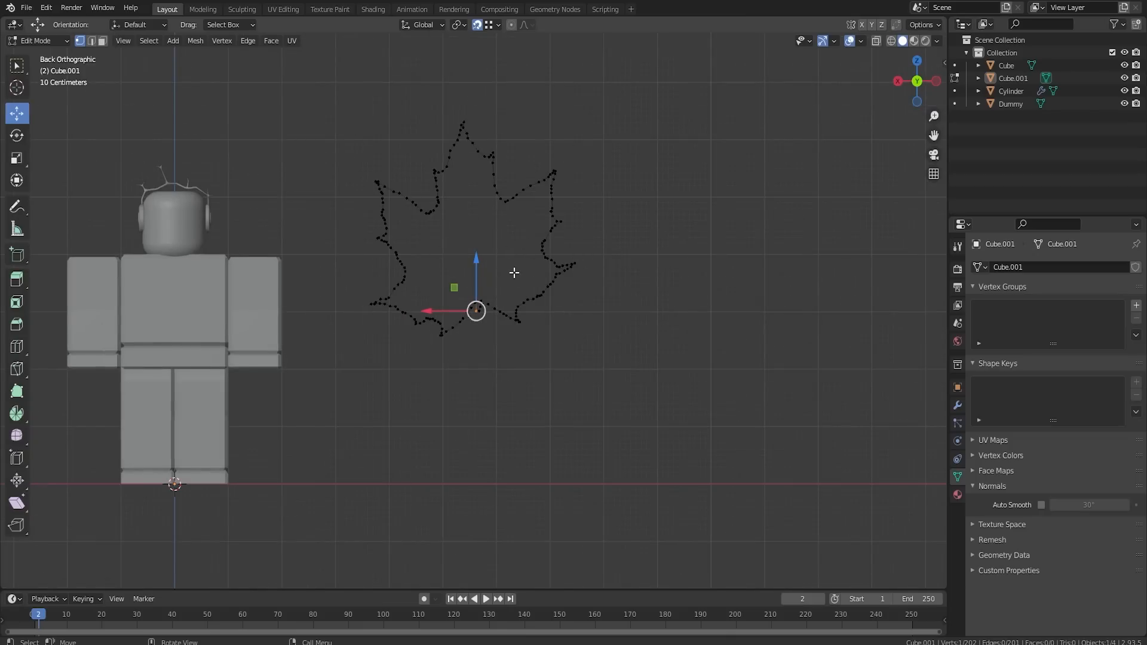
- Fill the whole traced leaf outline with a face and return to Object Mode
{"action": "key", "text": "a"}
{"action": "scroll", "coordinate": [517, 274], "scroll_direction": "down", "scroll_amount": 1}
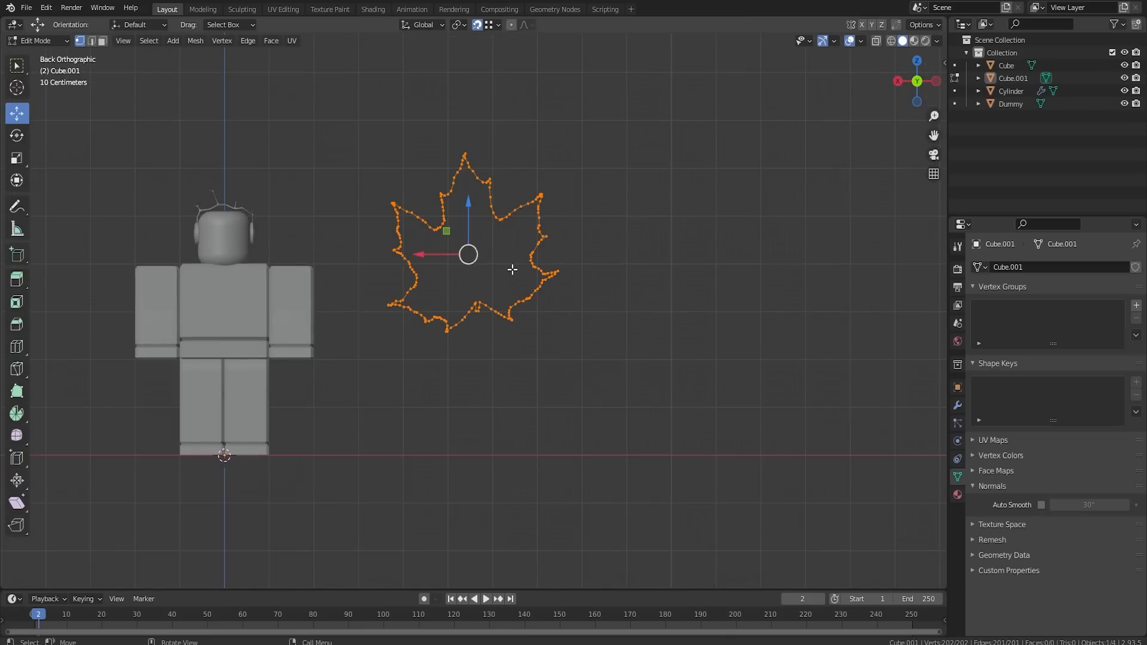
{"action": "key", "text": "f"}
{"action": "key", "text": "Tab"}
{"action": "mouse_move", "coordinate": [489, 277]}
{"action": "middle_mouse_down"}
{"action": "mouse_move", "coordinate": [576, 256]}
{"action": "mouse_move", "coordinate": [489, 330]}
{"action": "mouse_move", "coordinate": [322, 315]}
{"action": "mouse_move", "coordinate": [453, 310]}
{"action": "mouse_move", "coordinate": [496, 280]}
{"action": "middle_mouse_up"}
- Add a Solidify modifier to the leaf and increase its thickness
{"action": "left_click", "coordinate": [511, 270]}
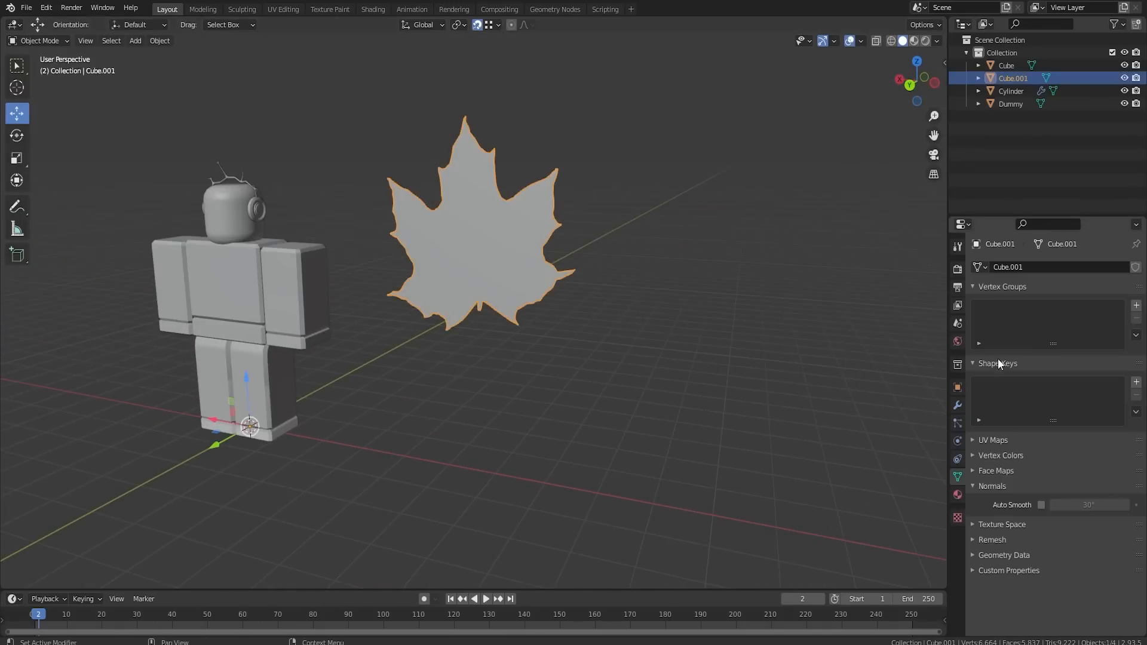
{"action": "left_click", "coordinate": [958, 405]}
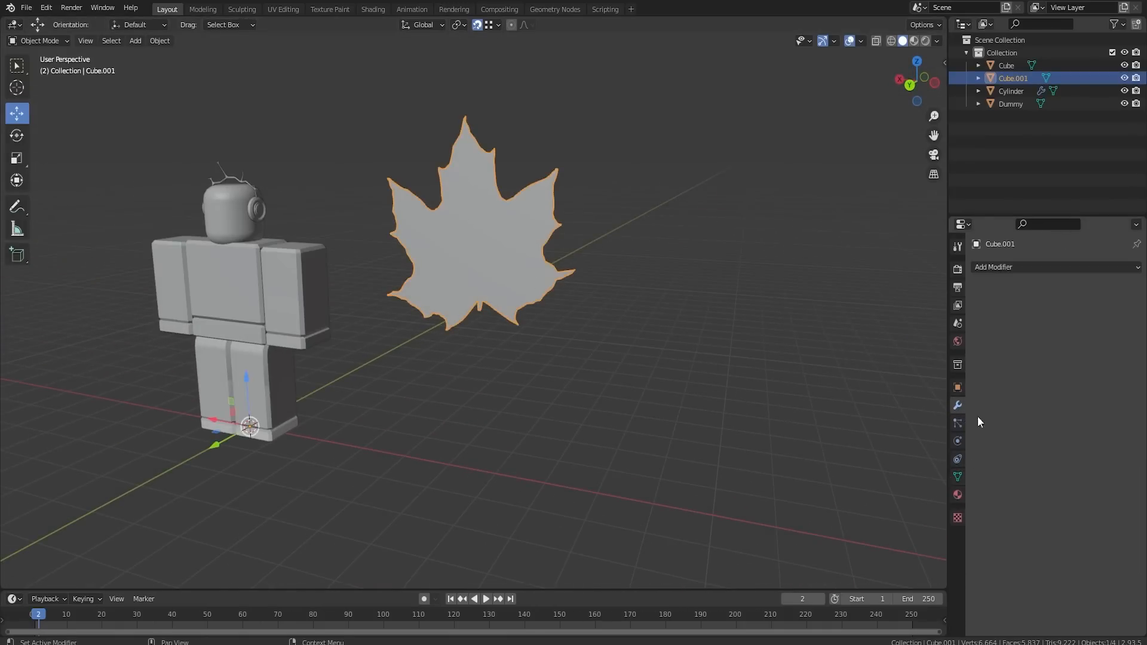
{"action": "left_click", "coordinate": [1011, 266]}
{"action": "left_click", "coordinate": [905, 482]}
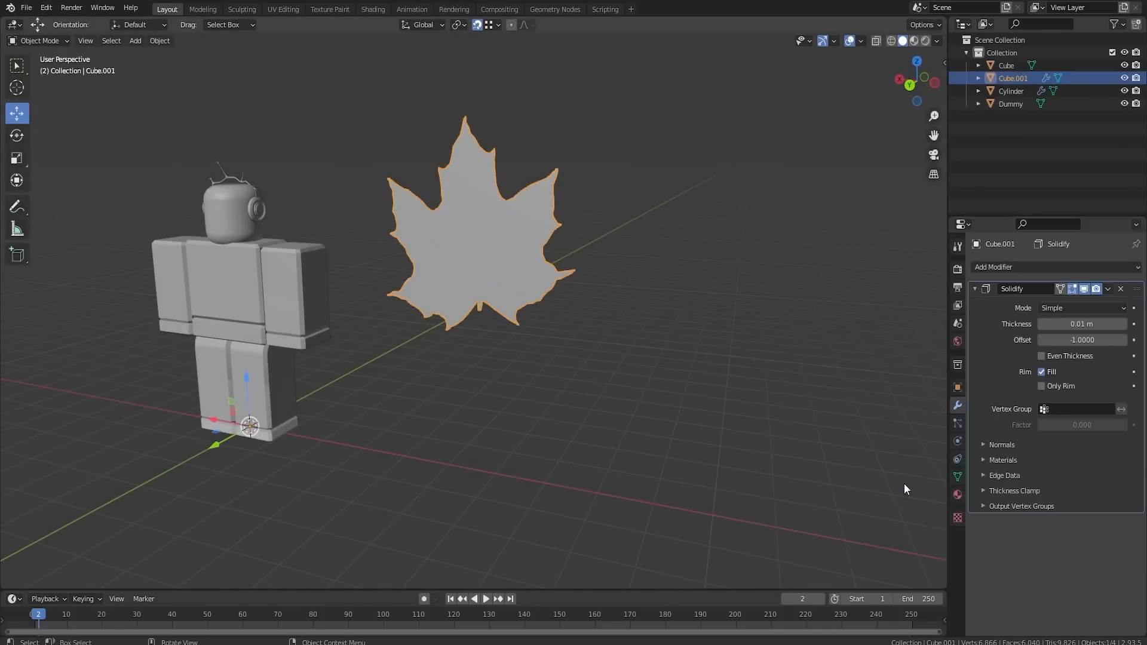
{"action": "middle_click_drag", "start_coordinate": [829, 286], "coordinate": [490, 263]}
{"action": "left_click_drag", "start_coordinate": [1081, 324], "coordinate": [1131, 324]}
{"action": "middle_click_drag", "start_coordinate": [687, 322], "coordinate": [657, 335]}
- Apply the leaf's Solidify modifier and enter Edit Mode on the leaf
{"action": "left_click", "coordinate": [1108, 288]}
{"action": "left_click", "coordinate": [1045, 304]}
{"action": "key", "text": "Tab"}
{"action": "scroll", "coordinate": [480, 227], "scroll_direction": "up", "scroll_amount": 2}
{"action": "mouse_move", "coordinate": [532, 234]}
{"action": "middle_mouse_down"}
{"action": "mouse_move", "coordinate": [508, 233]}
{"action": "mouse_move", "coordinate": [512, 242]}
{"action": "middle_mouse_up"}
{"action": "key", "text": "ctrl+r"}
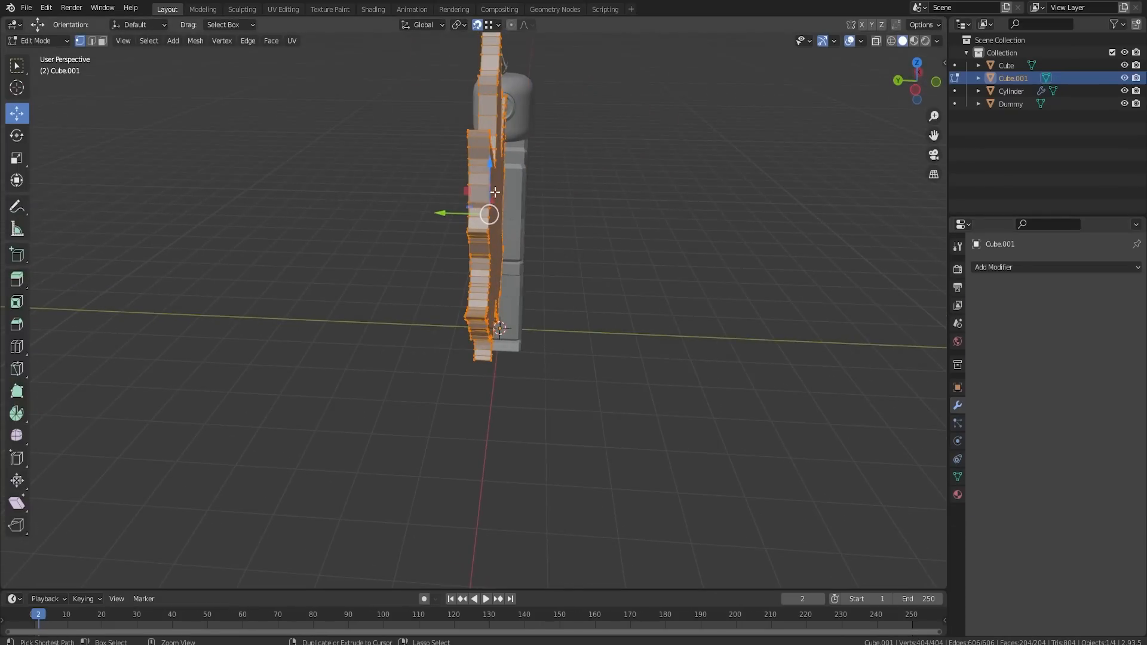
{"action": "left_click", "coordinate": [483, 140]}
{"action": "left_click", "coordinate": [483, 138]}
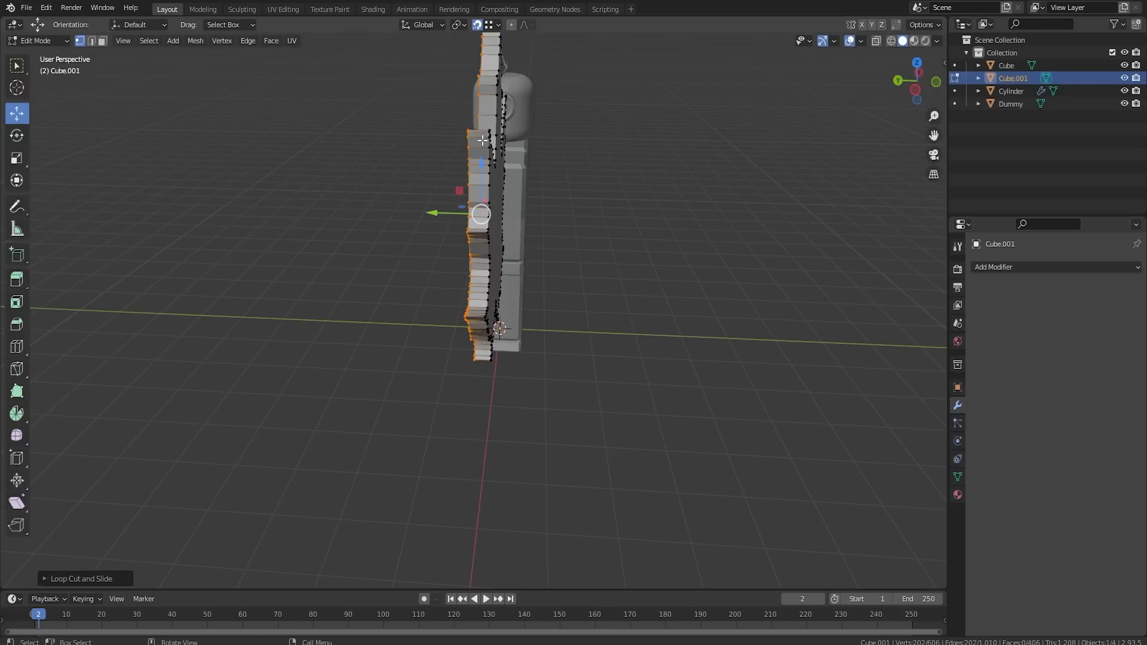
{"action": "key", "text": "ctrl+z"}
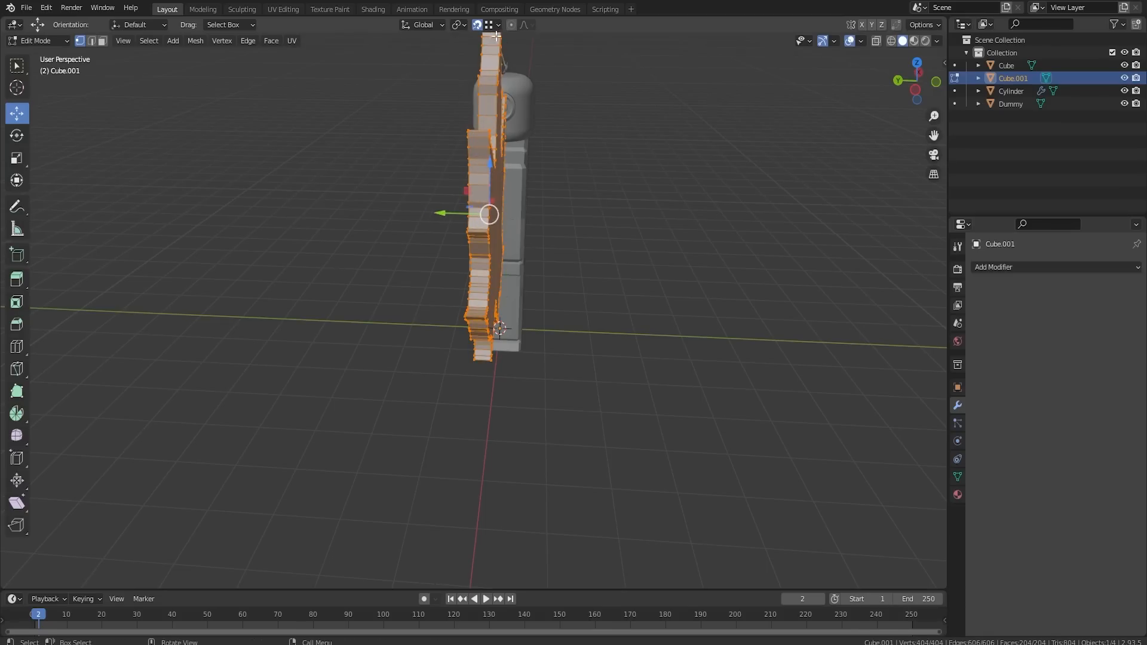
- Turn off snapping and add one loop cut around the leaf's rim, midway through its thickness
{"action": "left_click", "coordinate": [476, 24]}
{"action": "key", "text": "ctrl+r"}
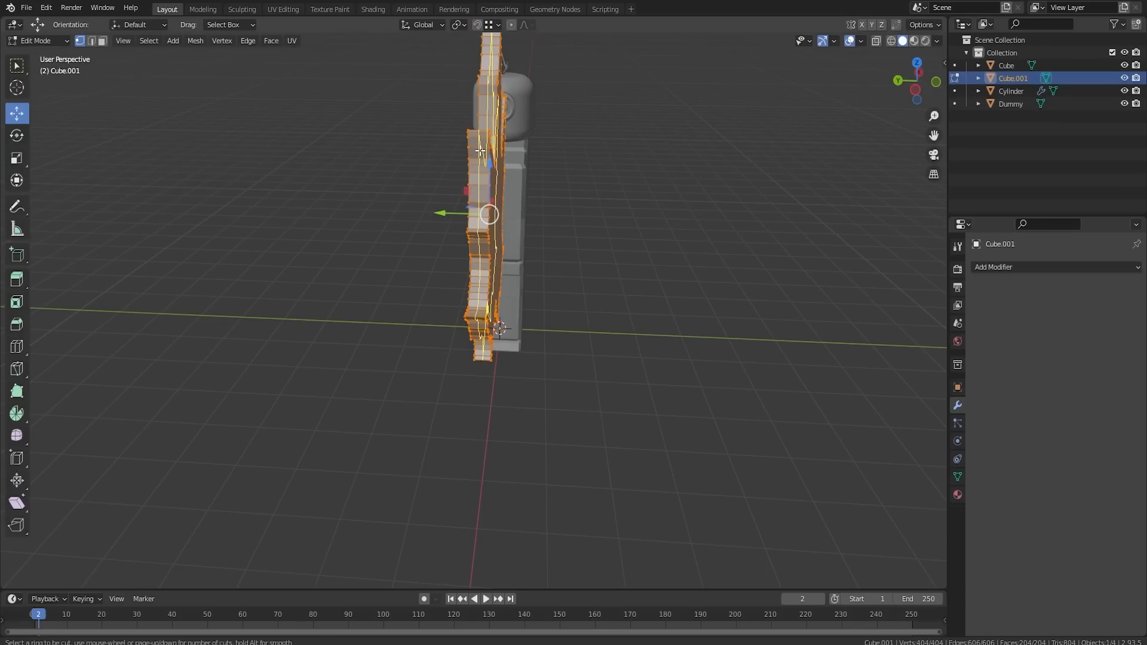
{"action": "left_click", "coordinate": [481, 150]}
{"action": "left_click", "coordinate": [481, 151]}
{"action": "middle_click_drag", "start_coordinate": [596, 253], "coordinate": [716, 248]}
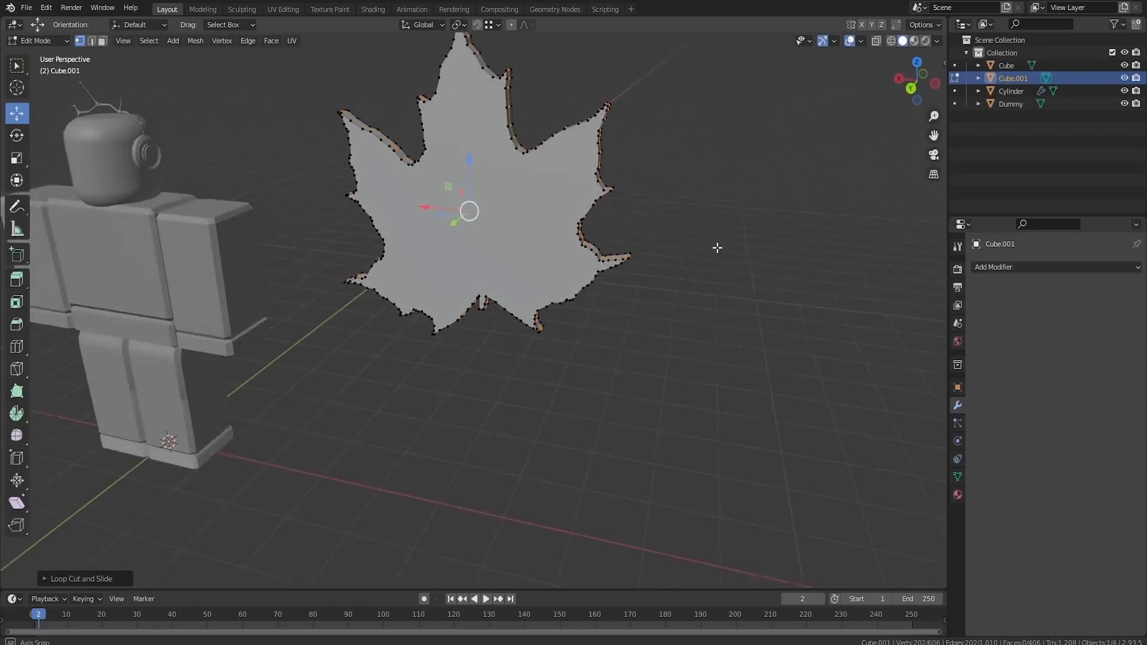